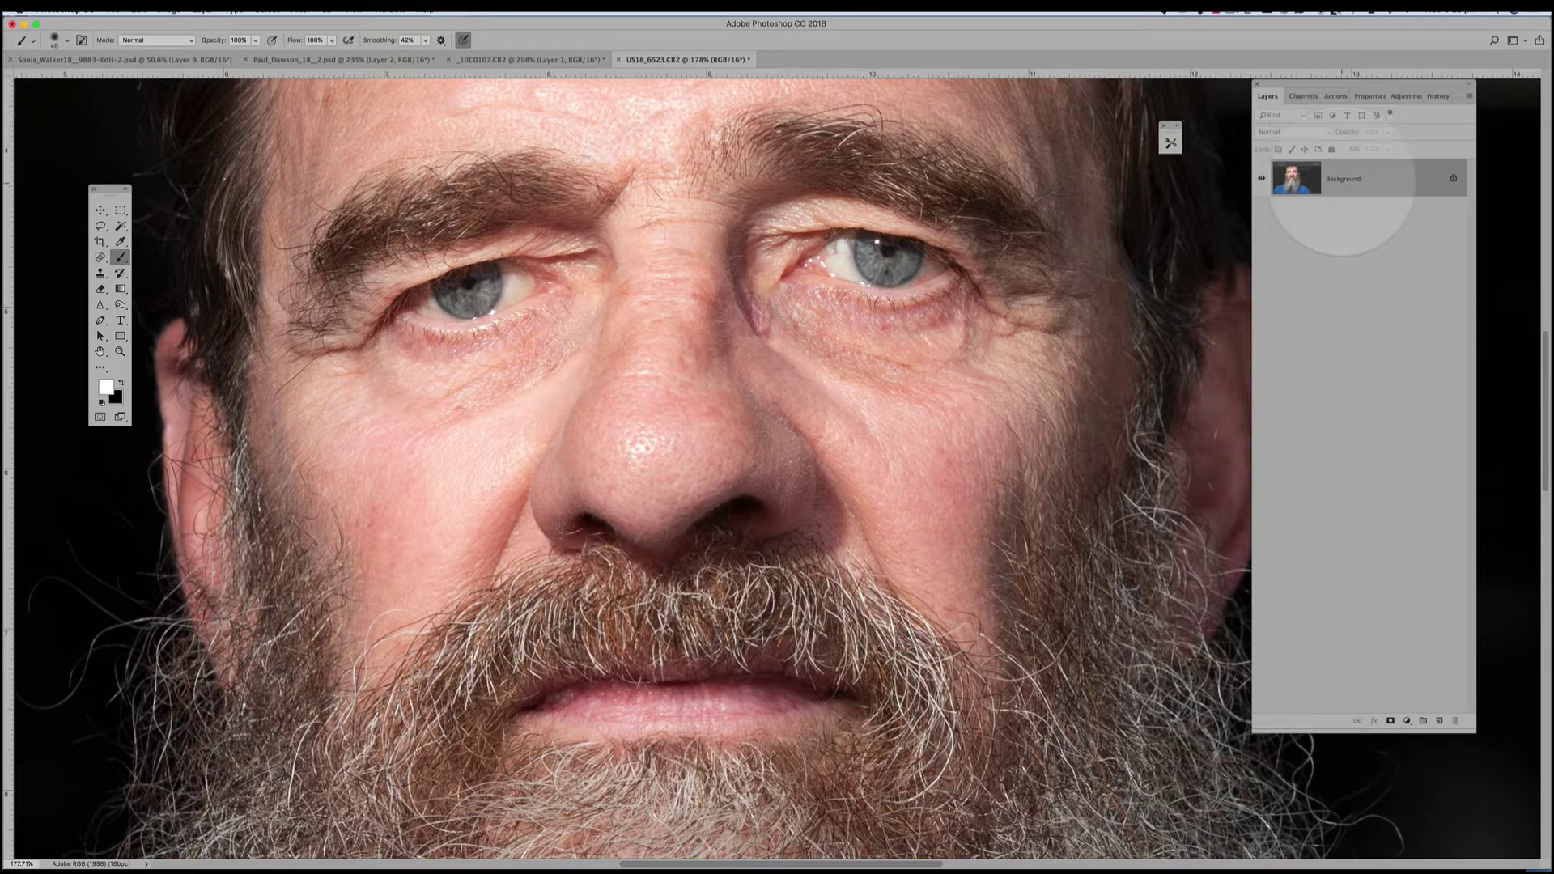
Duplicate the Background layer and open the High Pass filter for the copy
key(super)
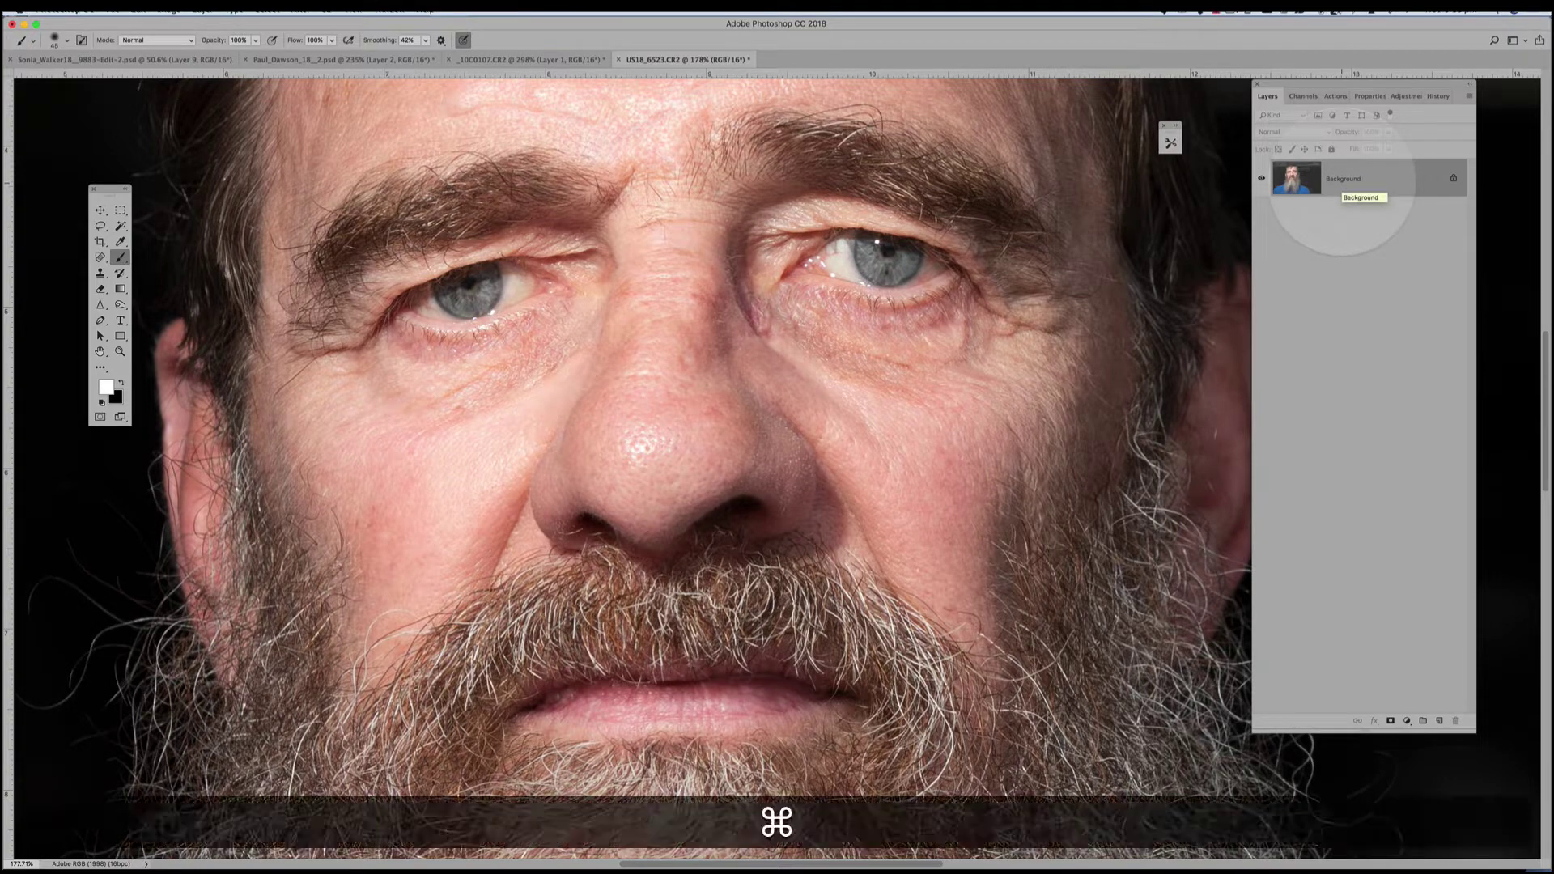
key(super+j)
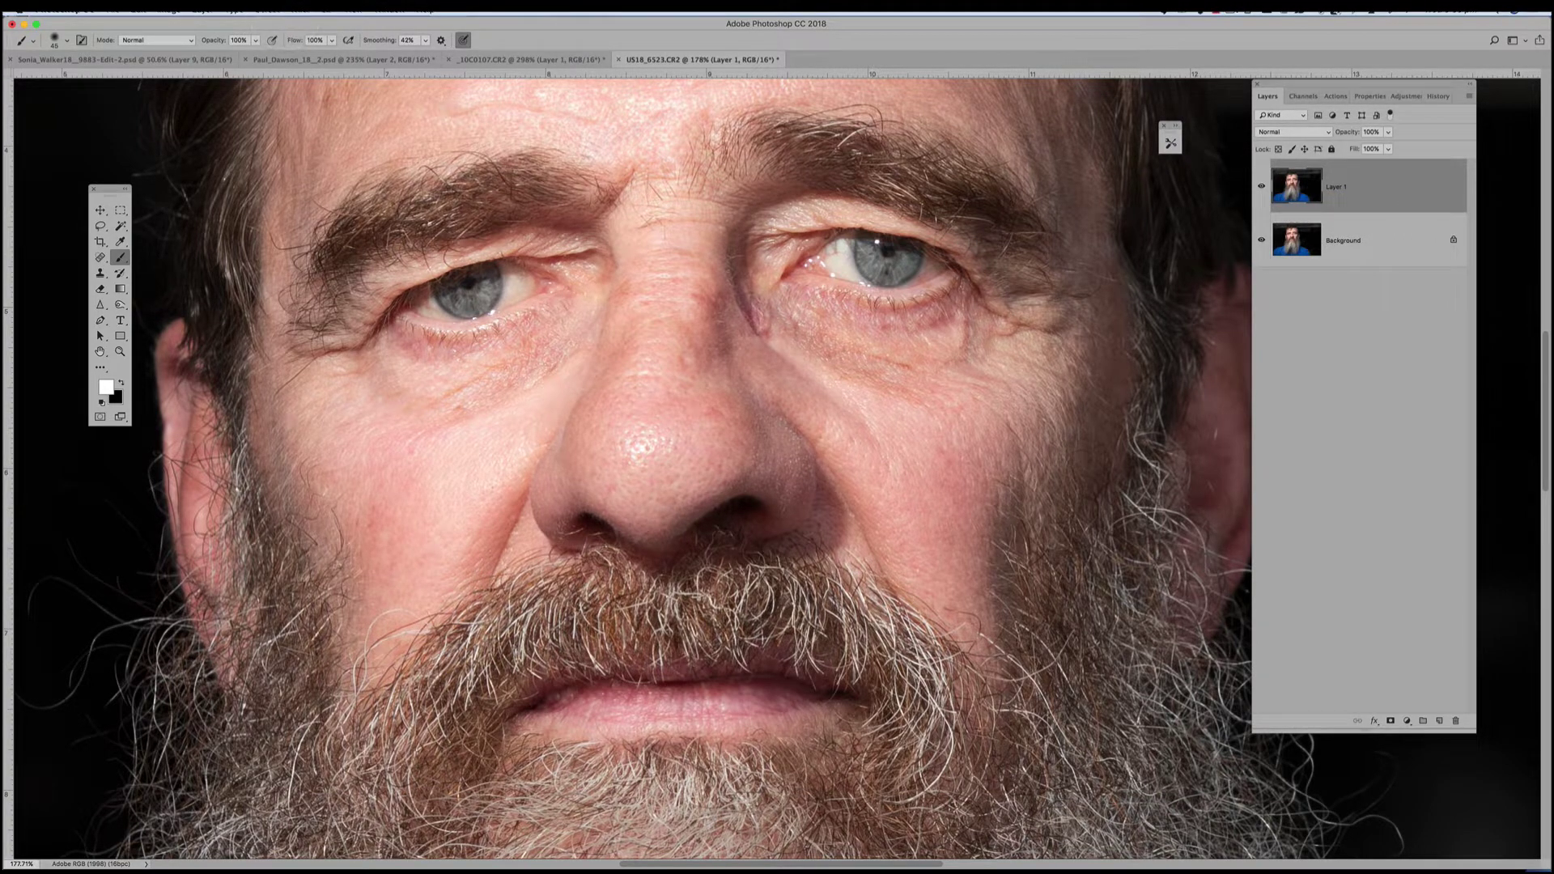
click(300, 9)
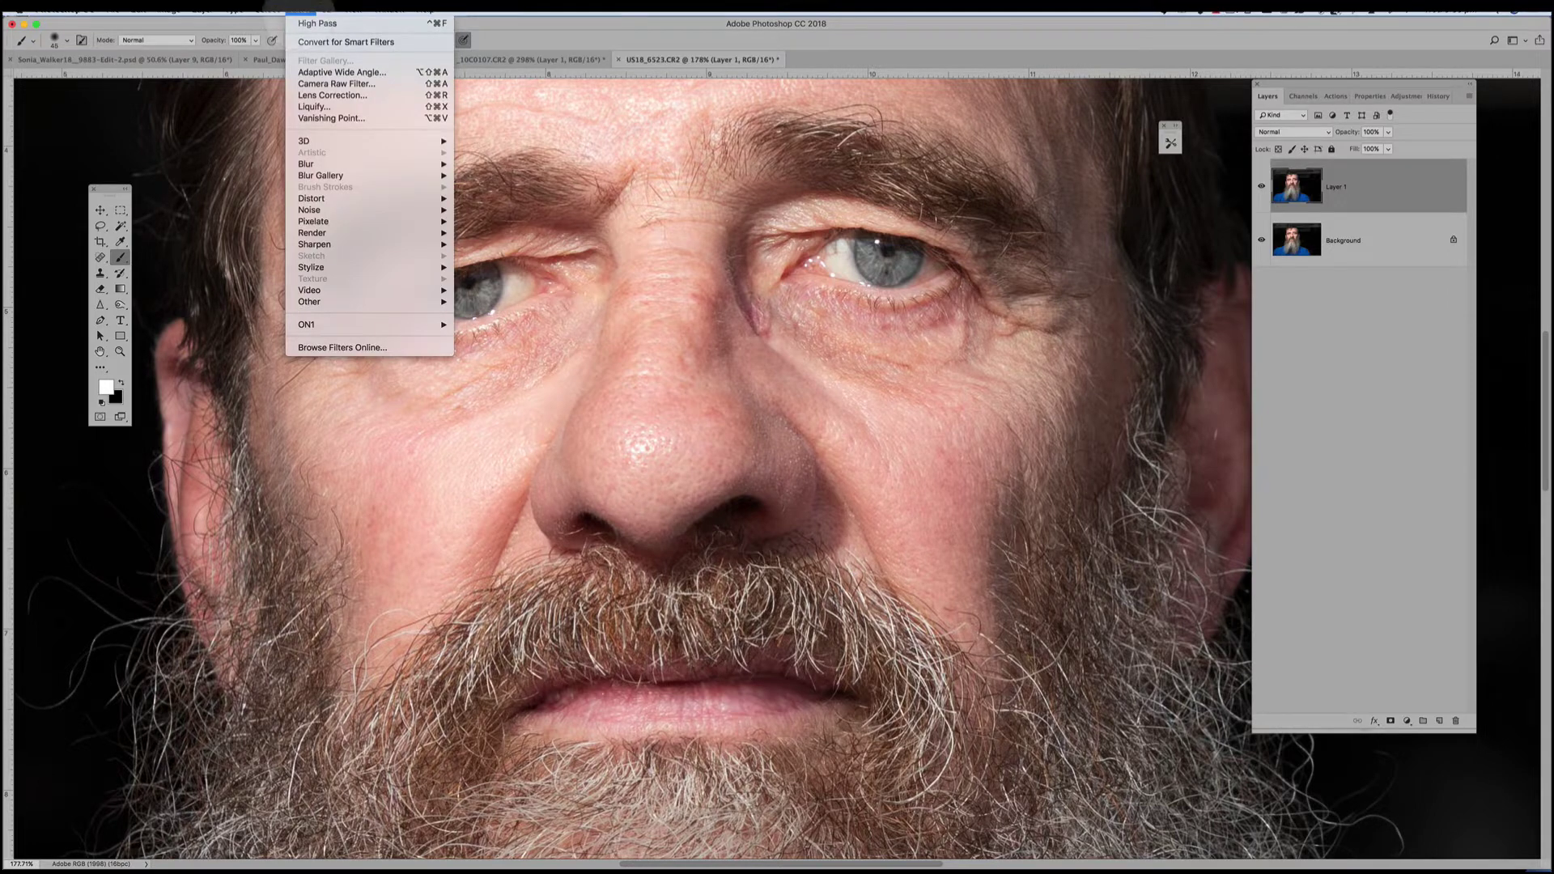
mouse_move(320, 245)
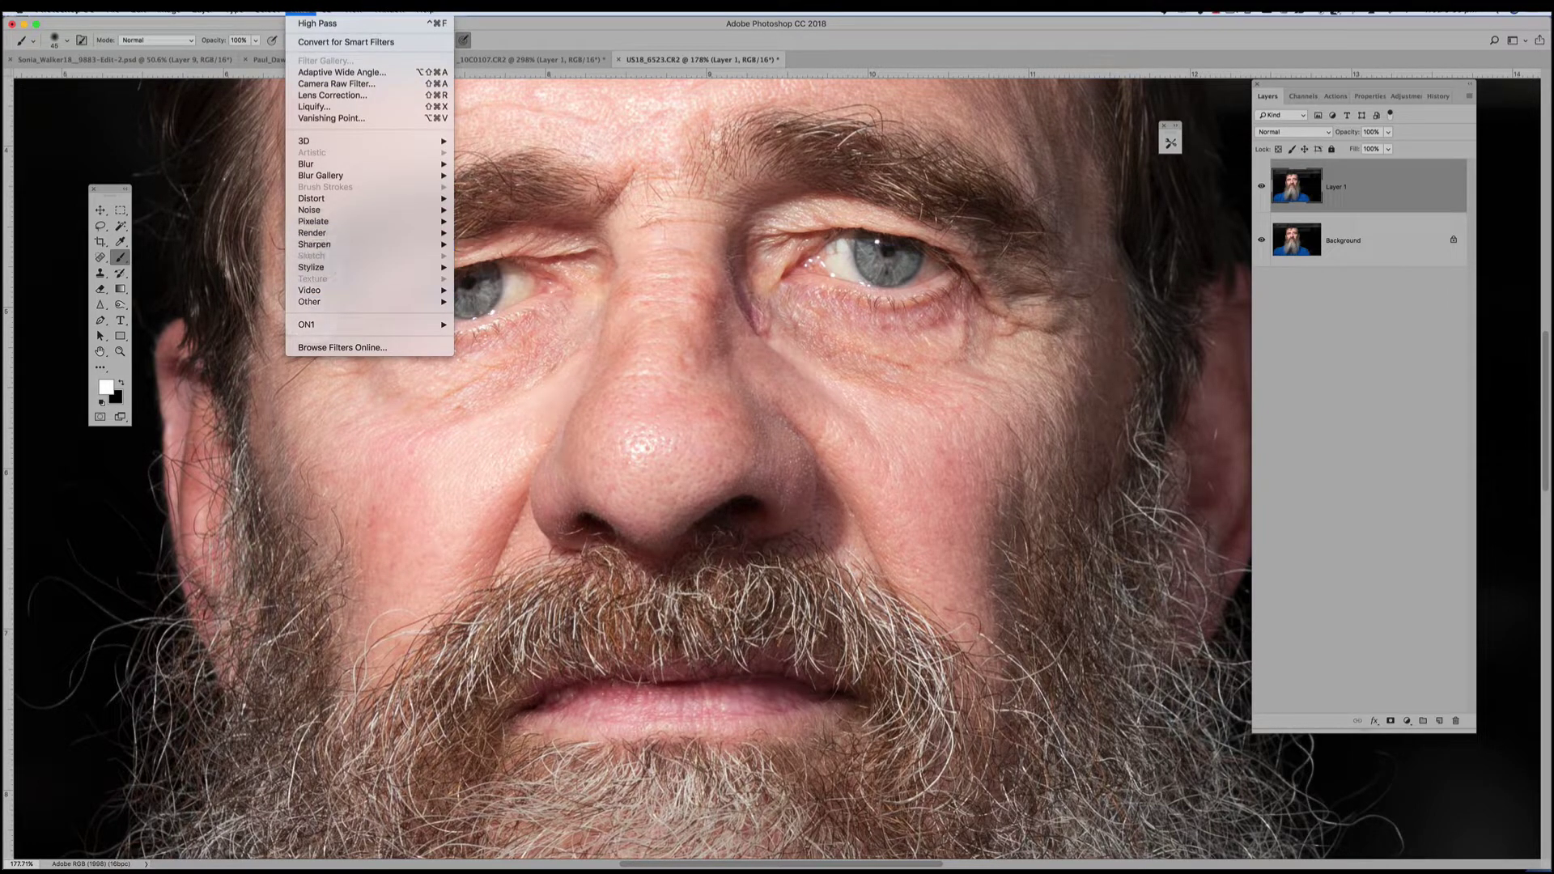
mouse_move(324, 302)
click(485, 313)
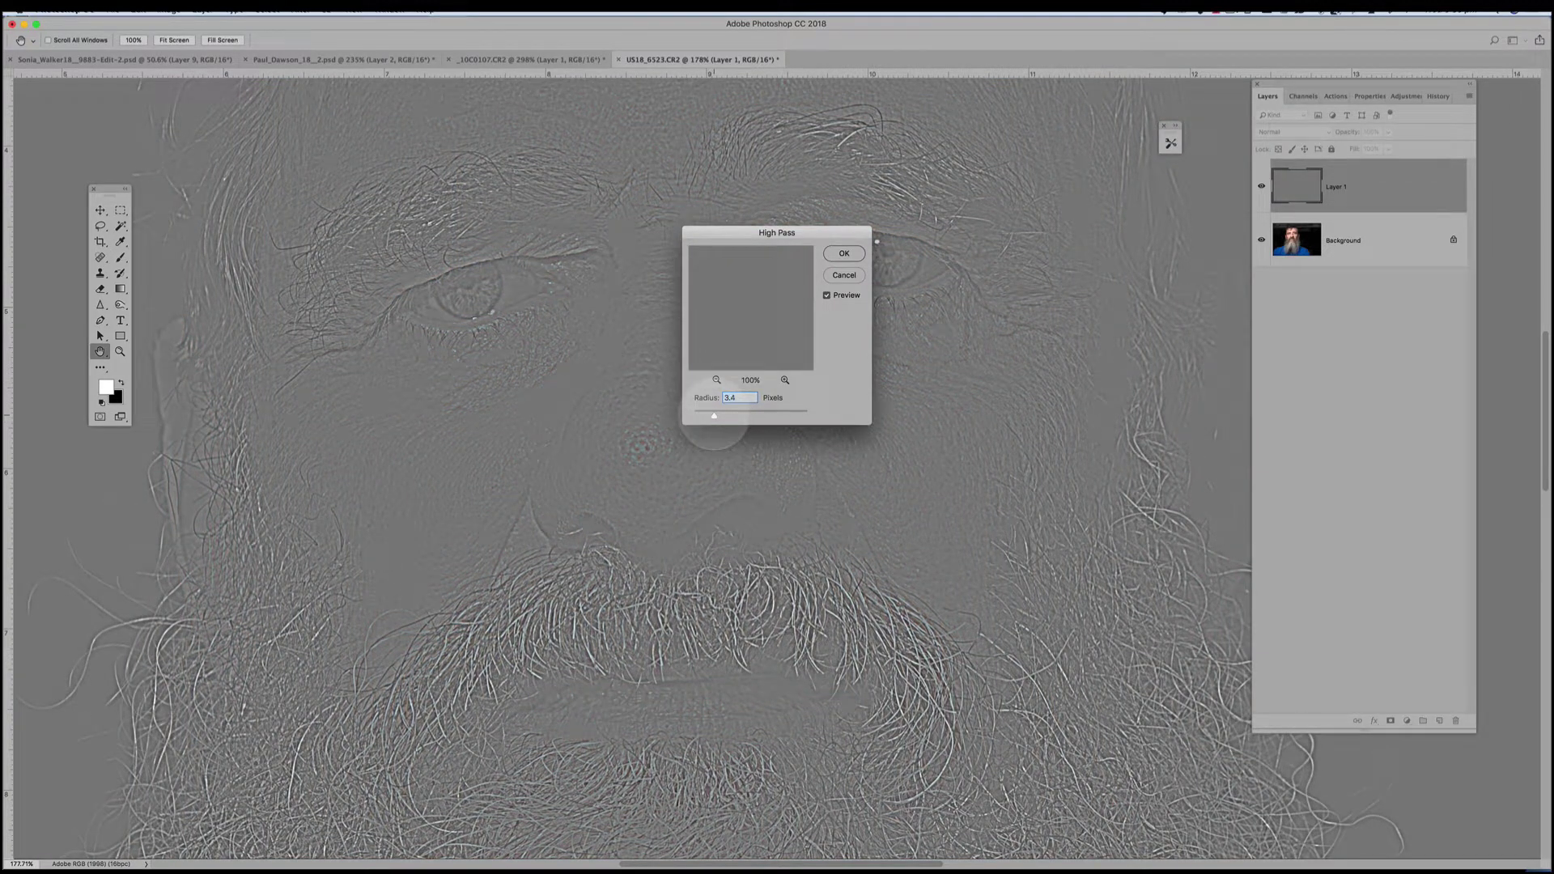
Adjust the High Pass radius to a low value that shows only fine edge detail, and apply the filter
drag(714, 415, 714, 415)
drag(757, 229, 1032, 207)
drag(986, 390, 1023, 389)
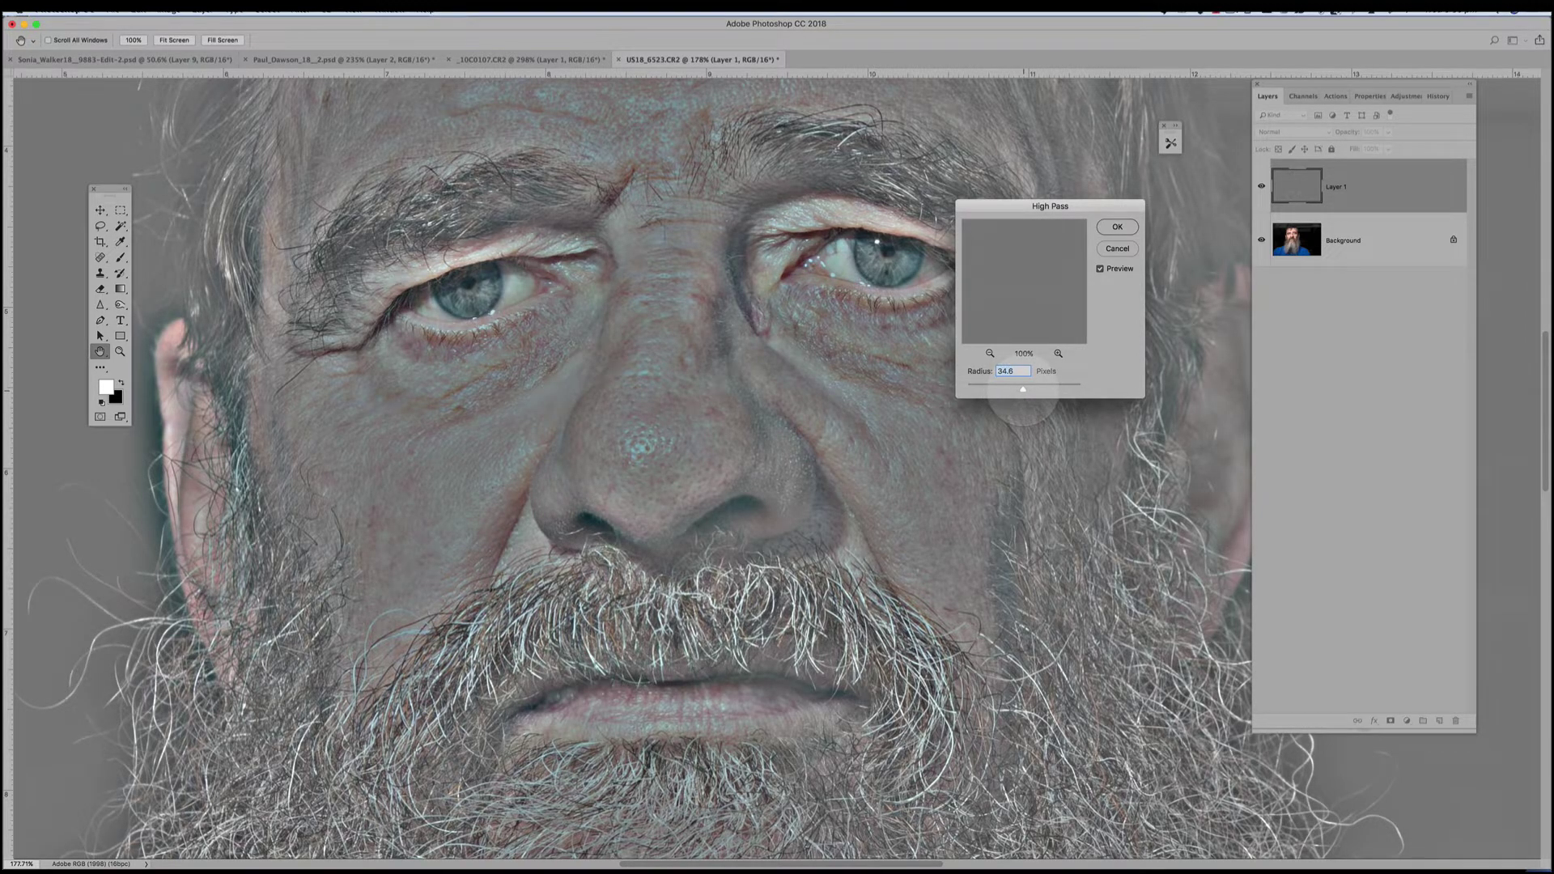
drag(1020, 390, 997, 390)
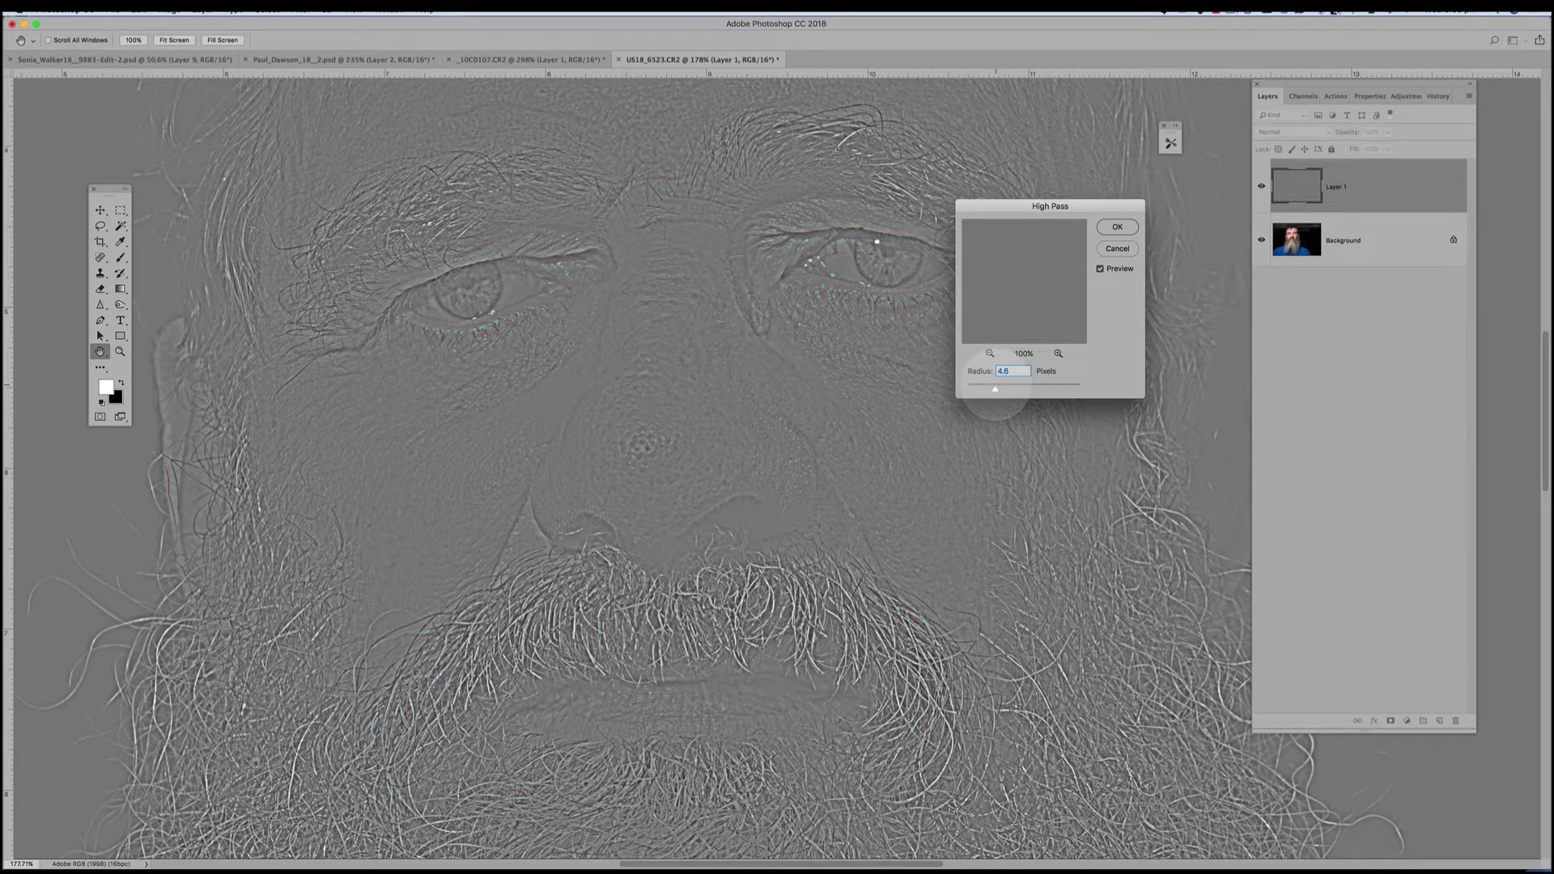
drag(994, 390, 989, 390)
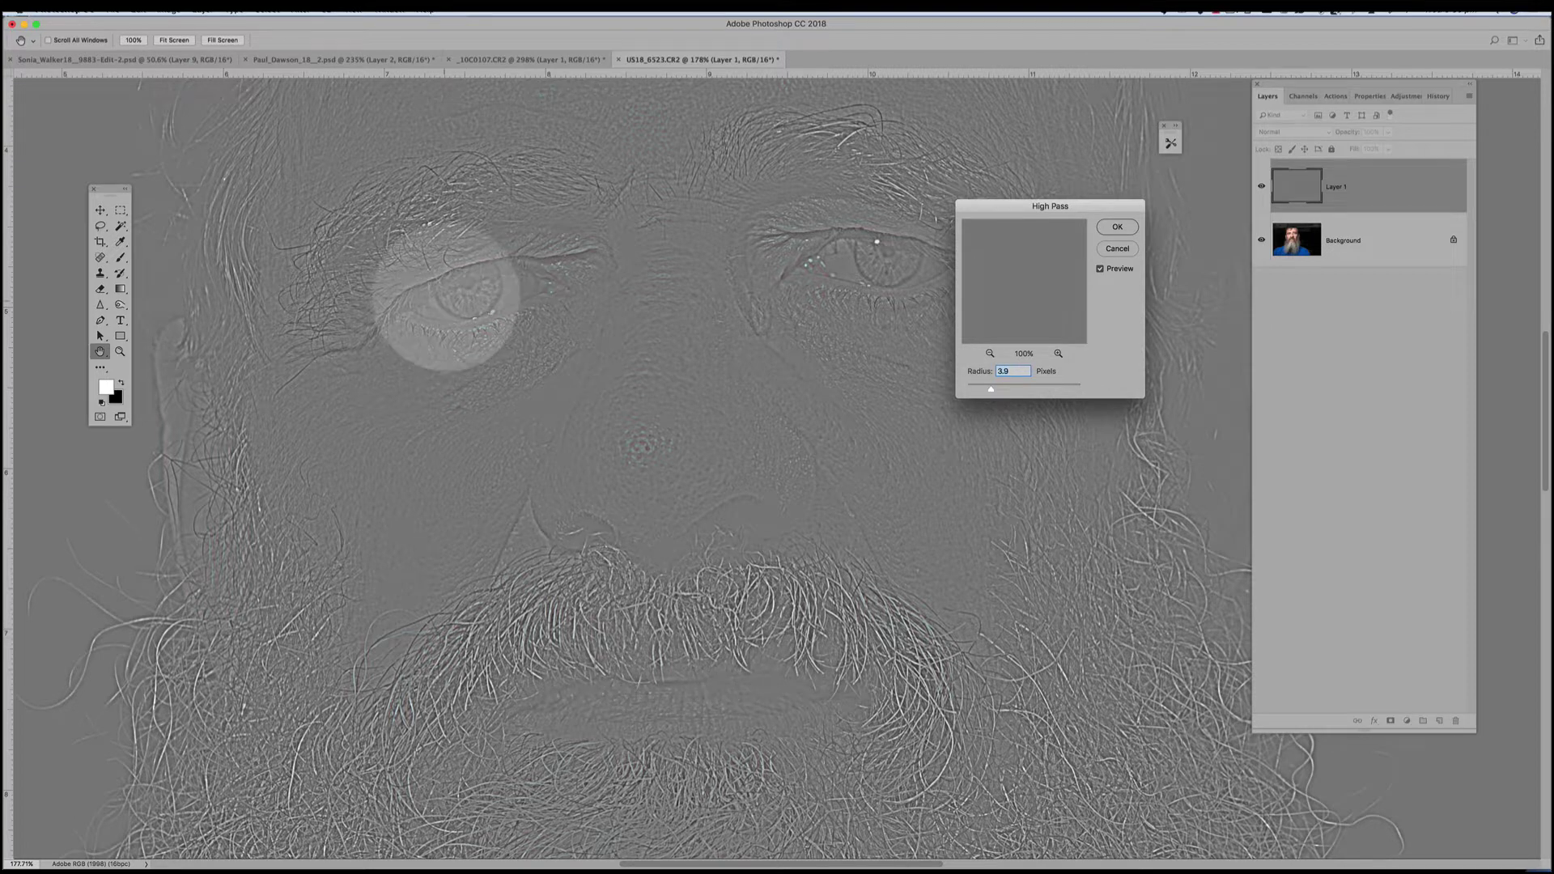
drag(991, 390, 992, 390)
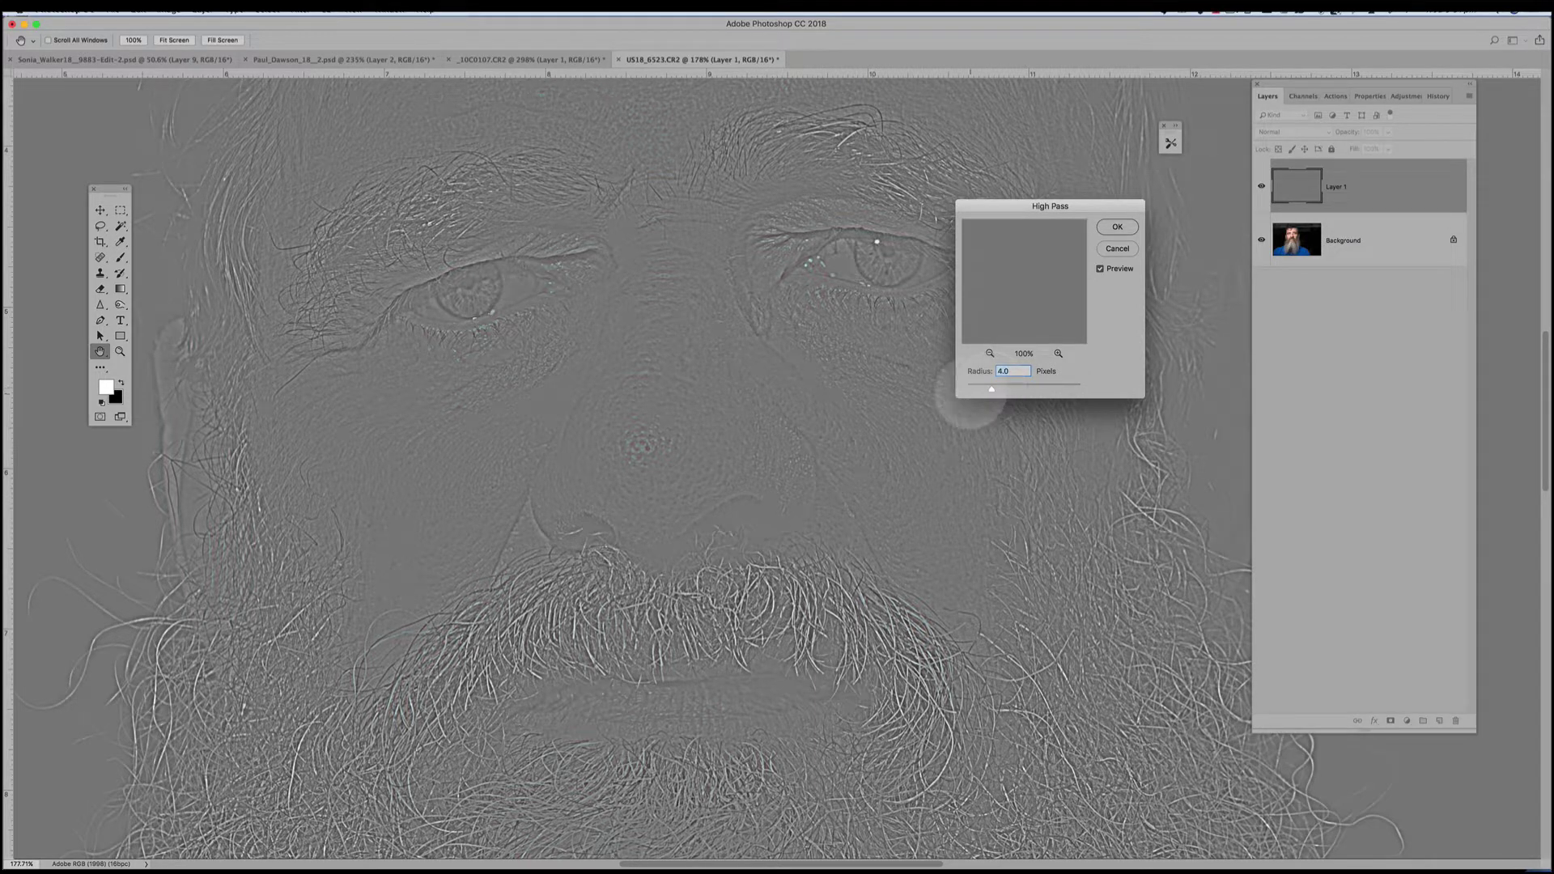
drag(992, 389, 988, 390)
click(1128, 226)
Change the blend mode of the High Pass layer to Overlay
key(b)
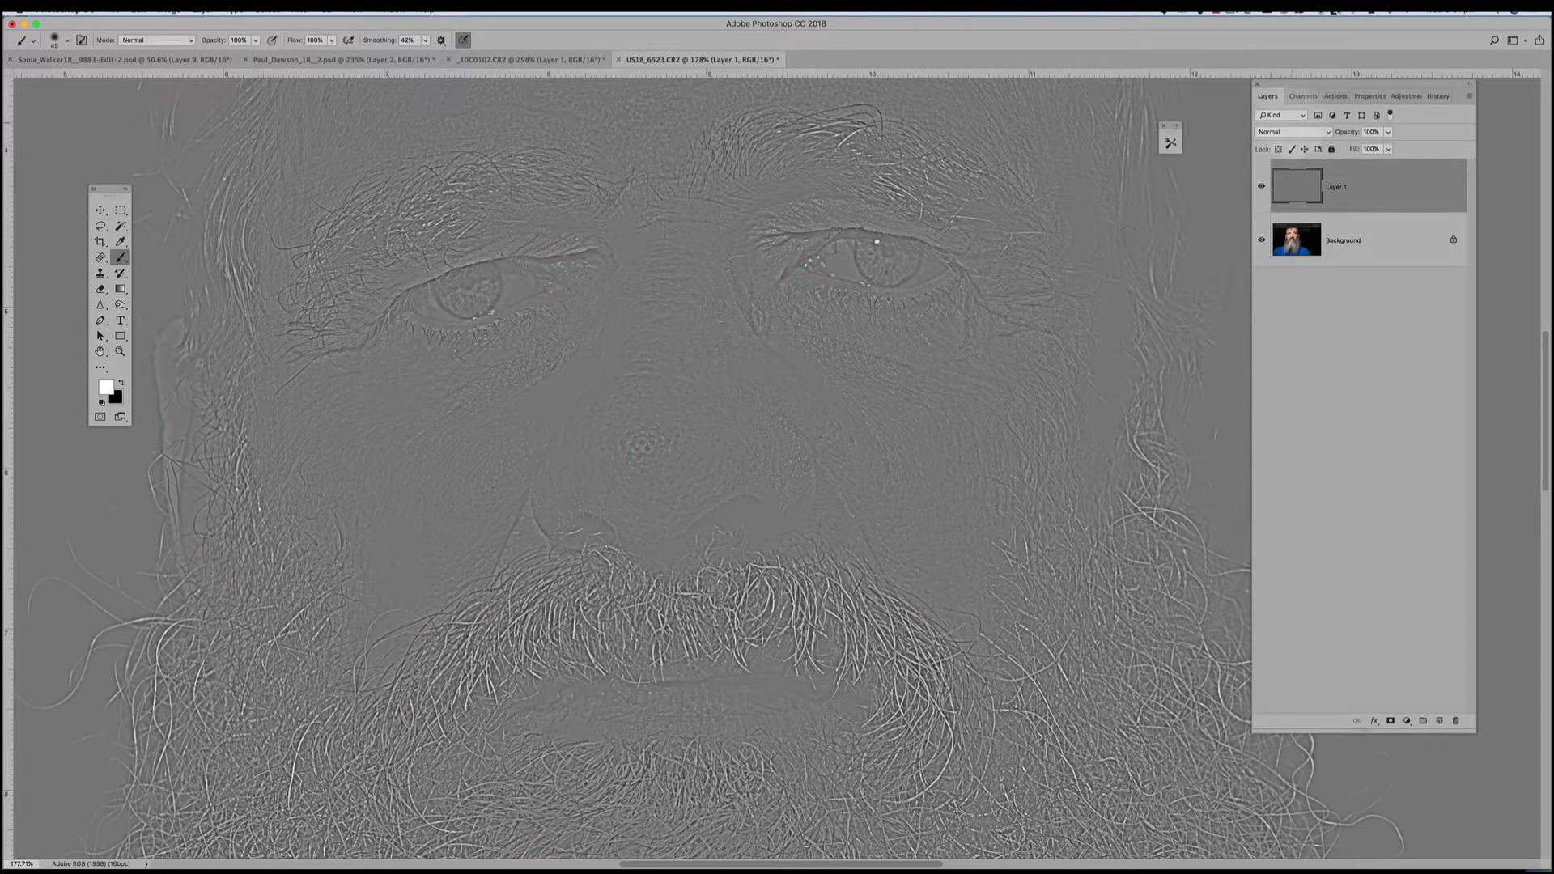
click(1293, 132)
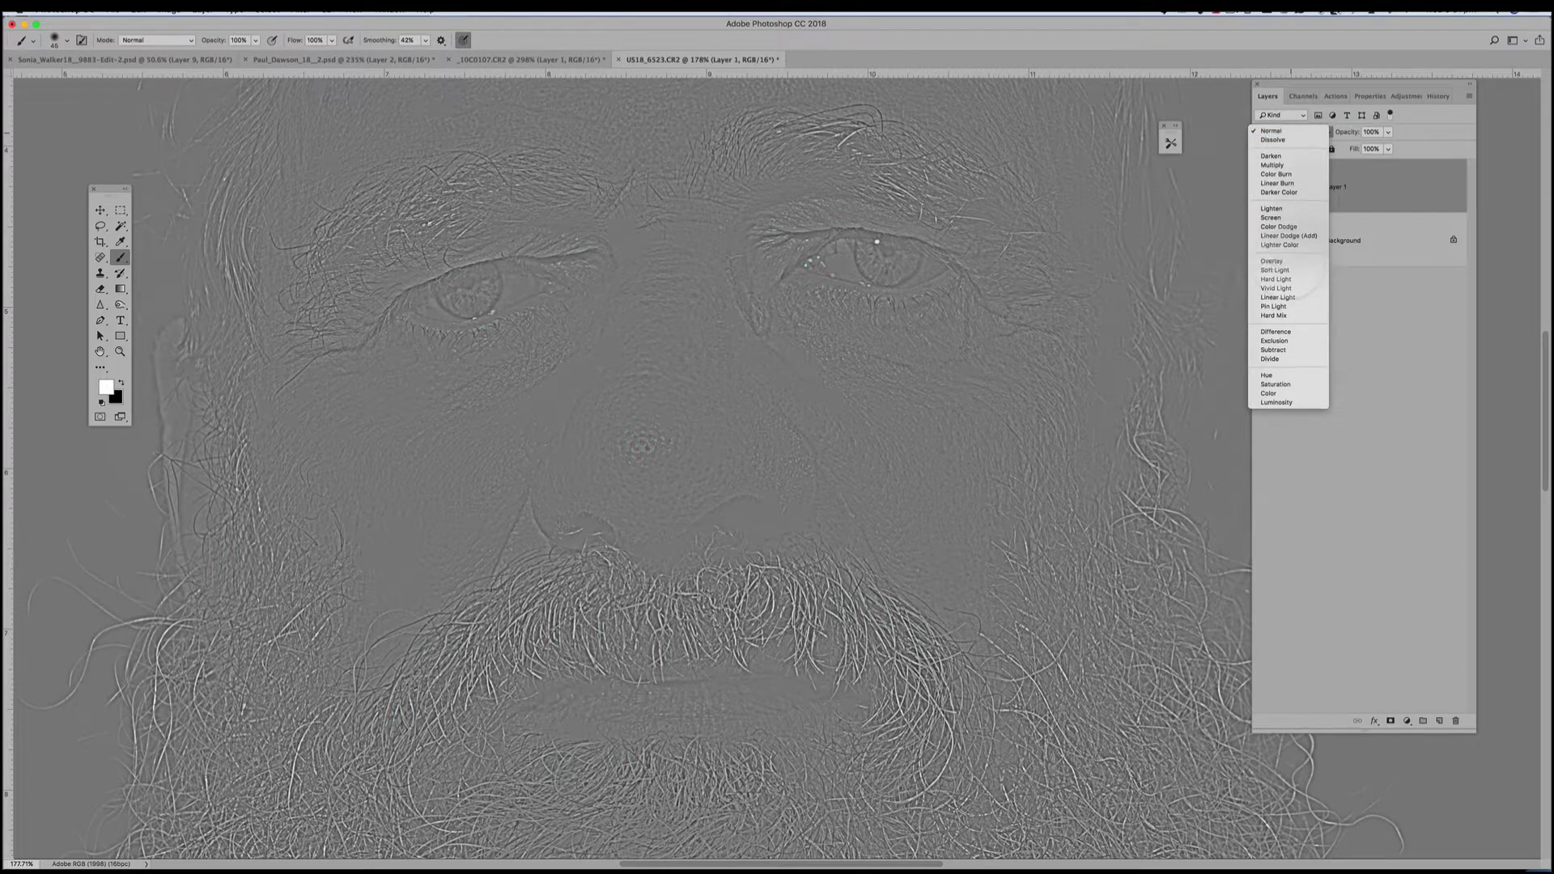
click(1287, 262)
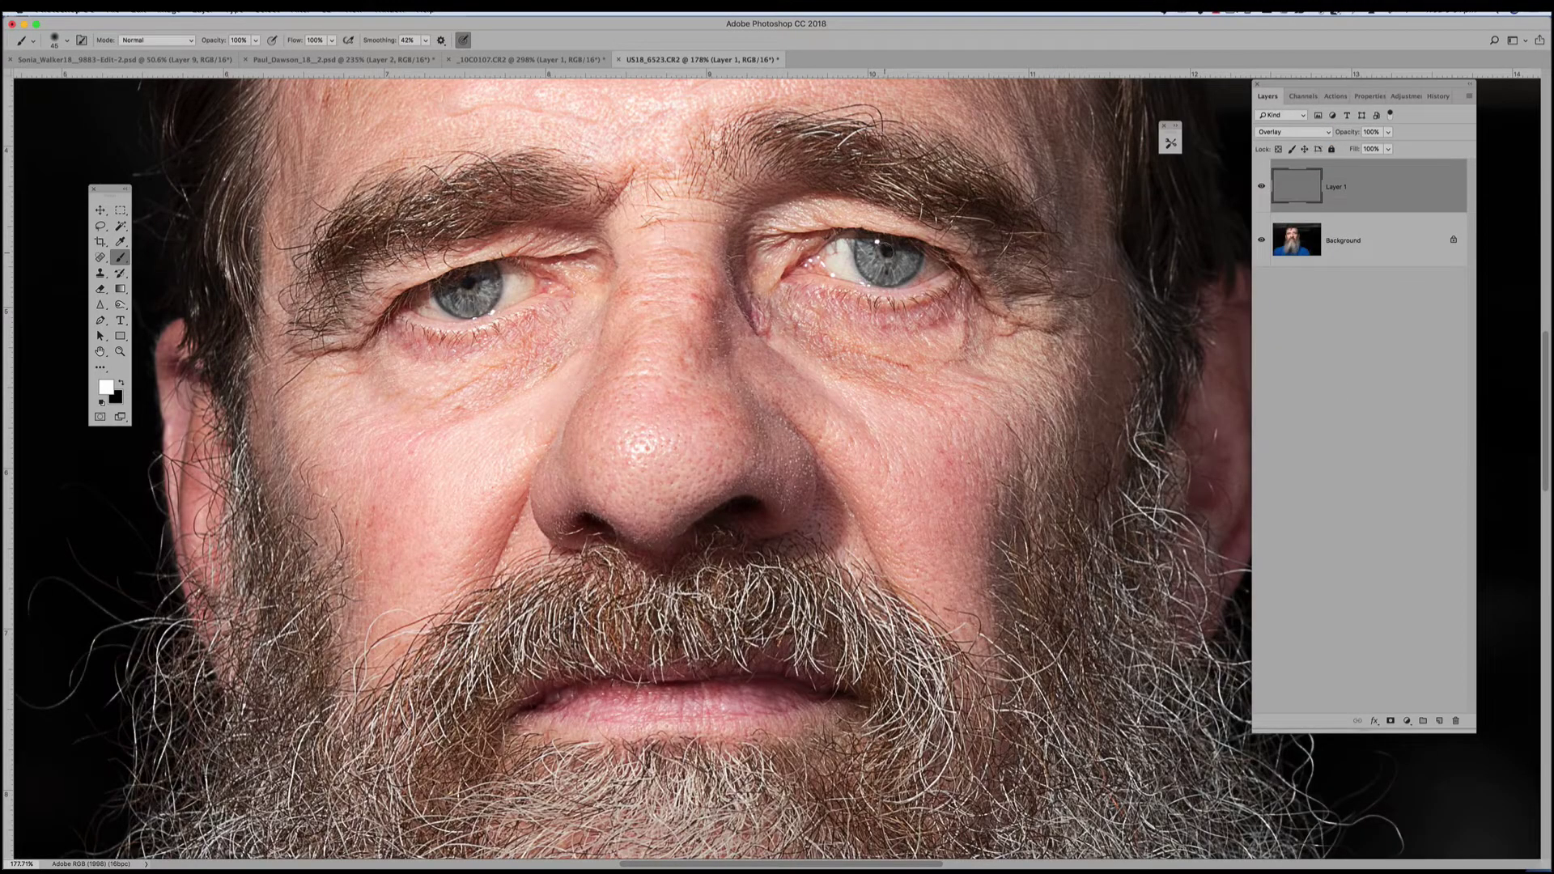
Compare the eye and skin detail up close with the Overlay-blended High Pass layer hidden and shown
scroll(899, 276, up, 5)
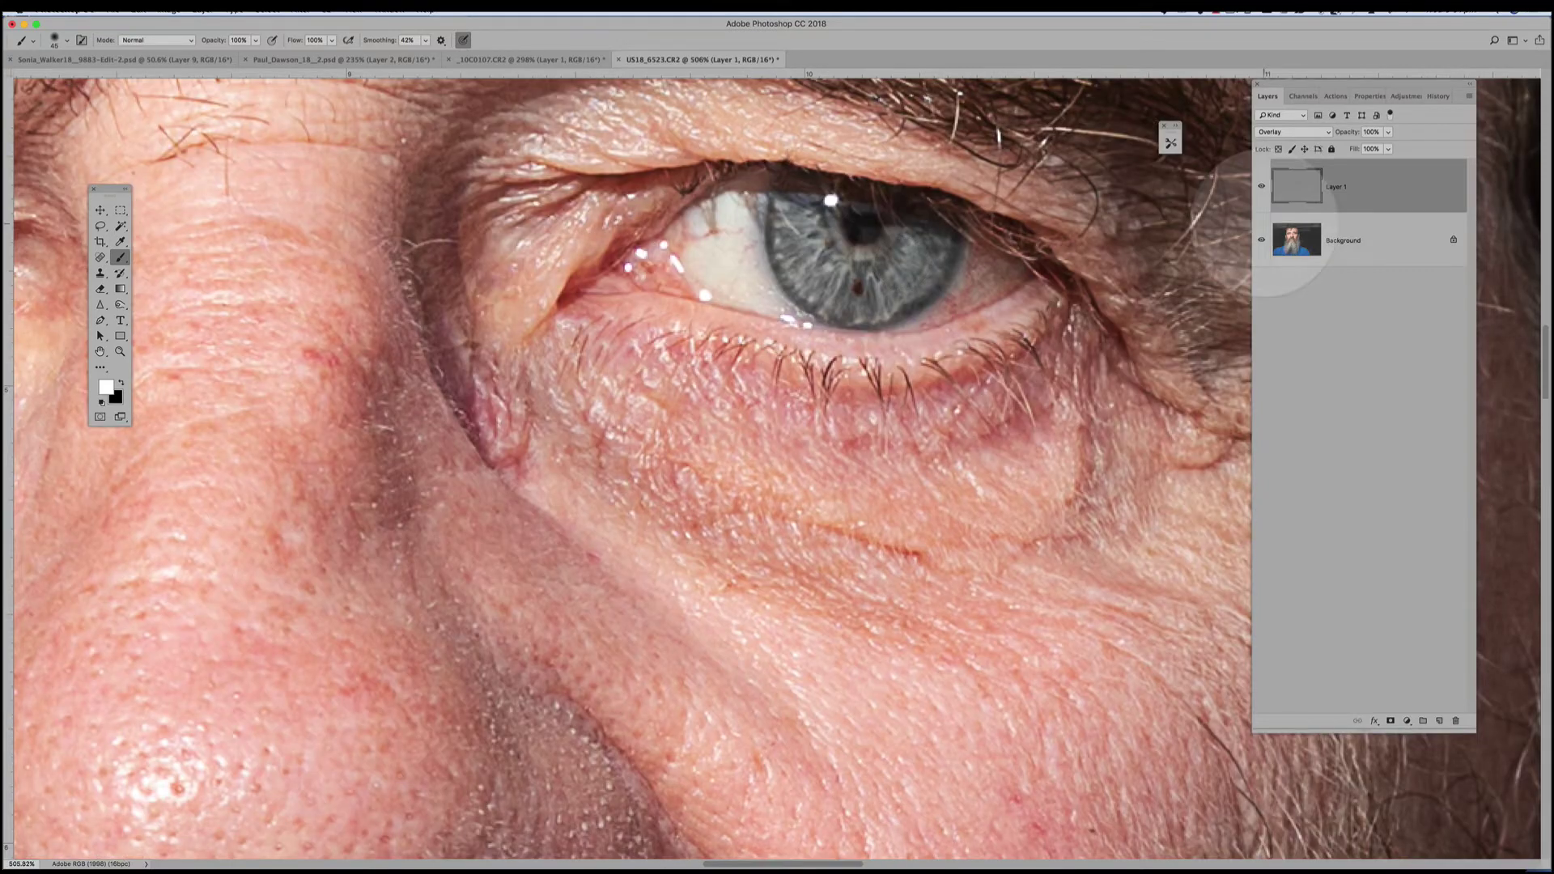
click(1261, 186)
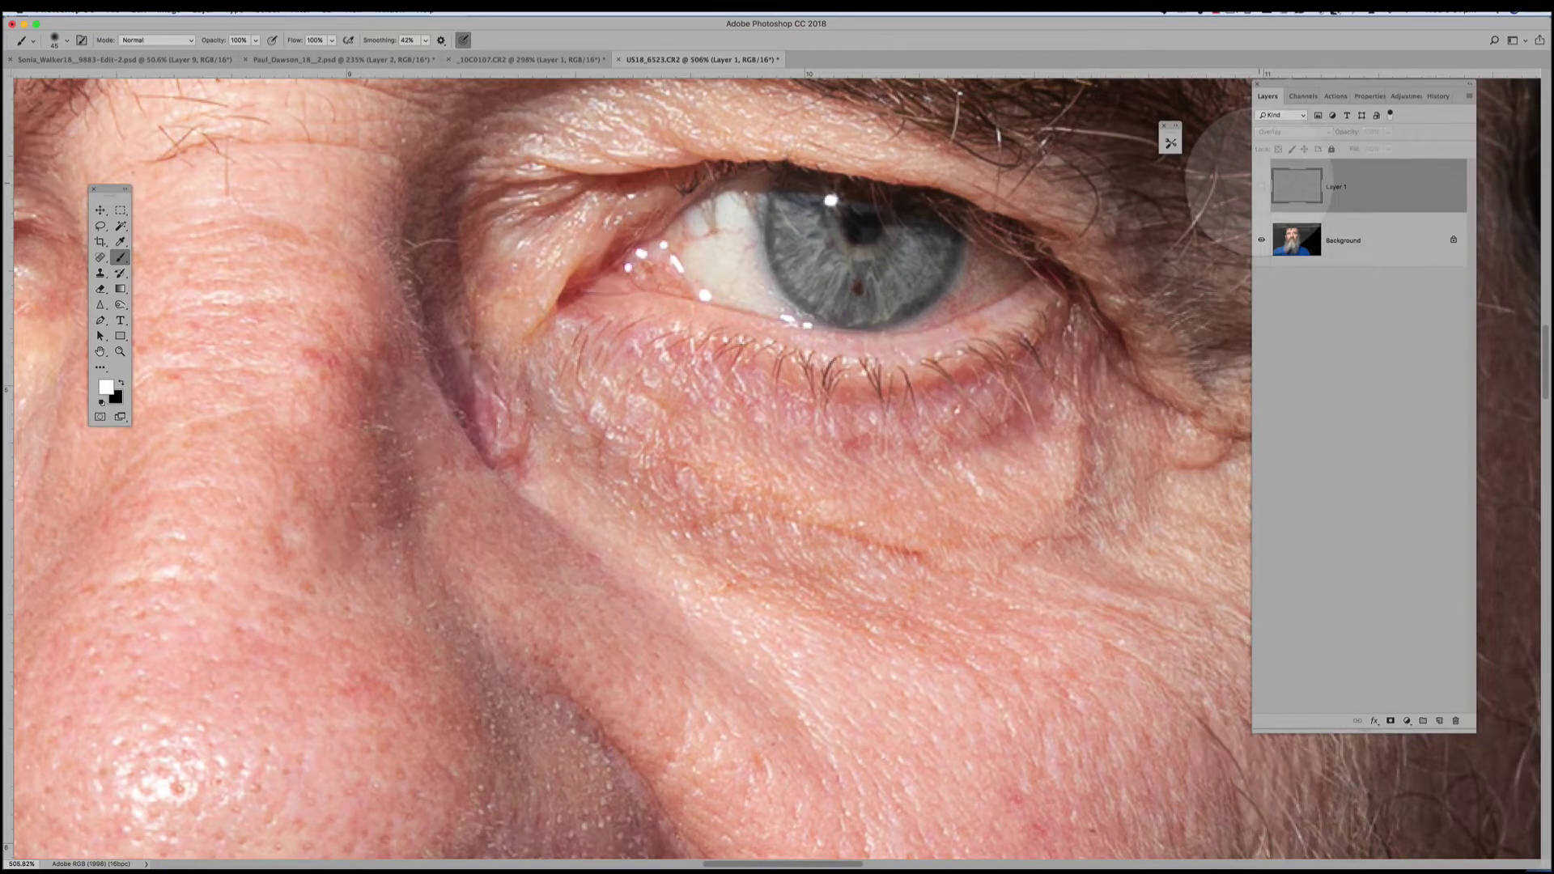
click(1261, 186)
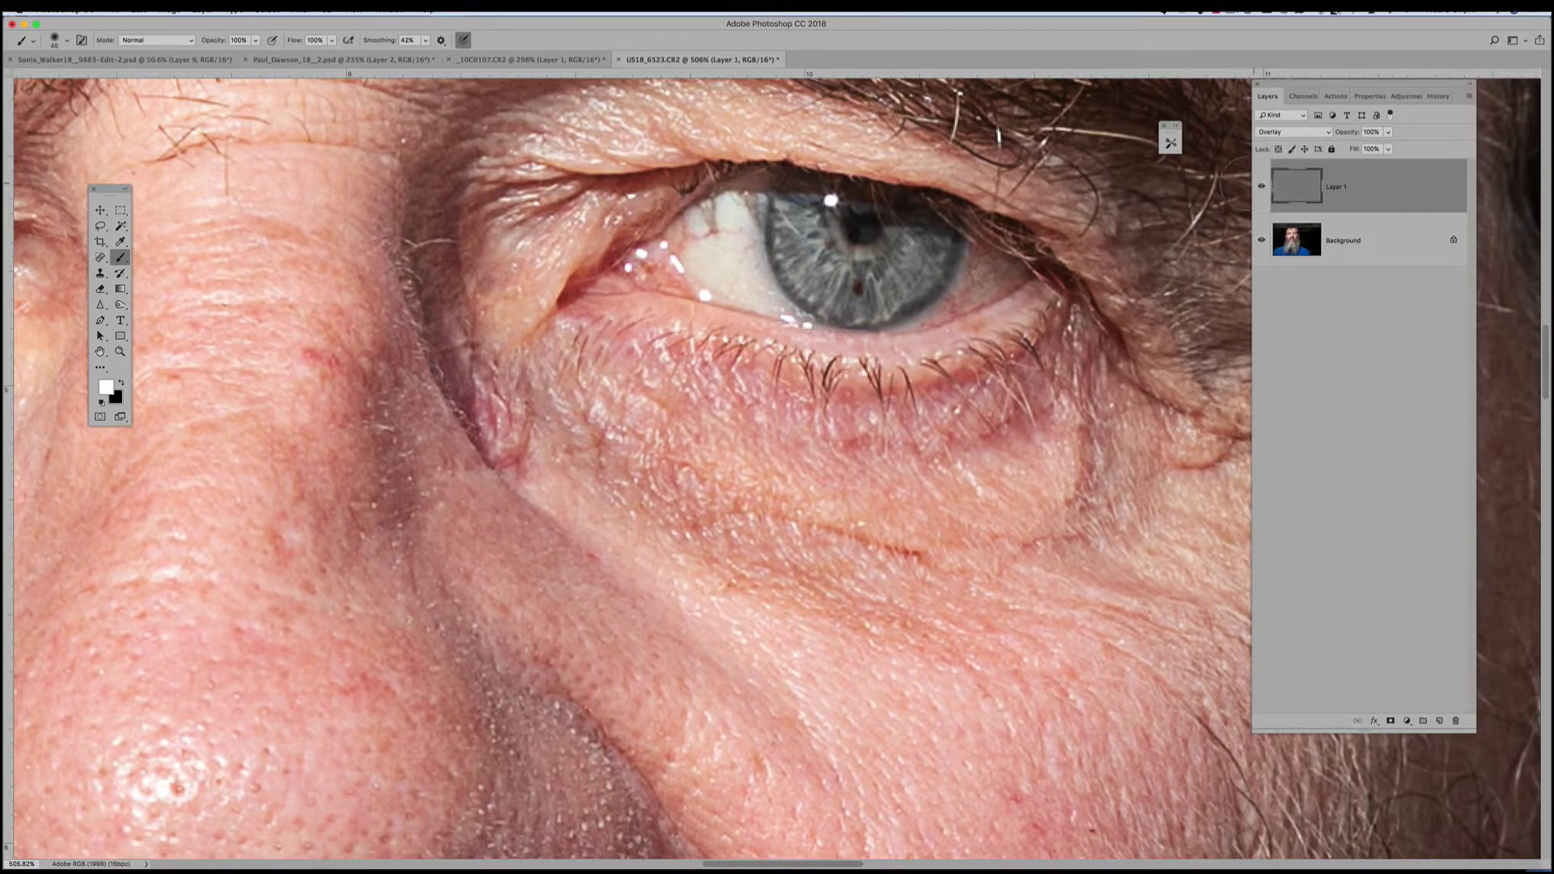
scroll(884, 372, down, 5)
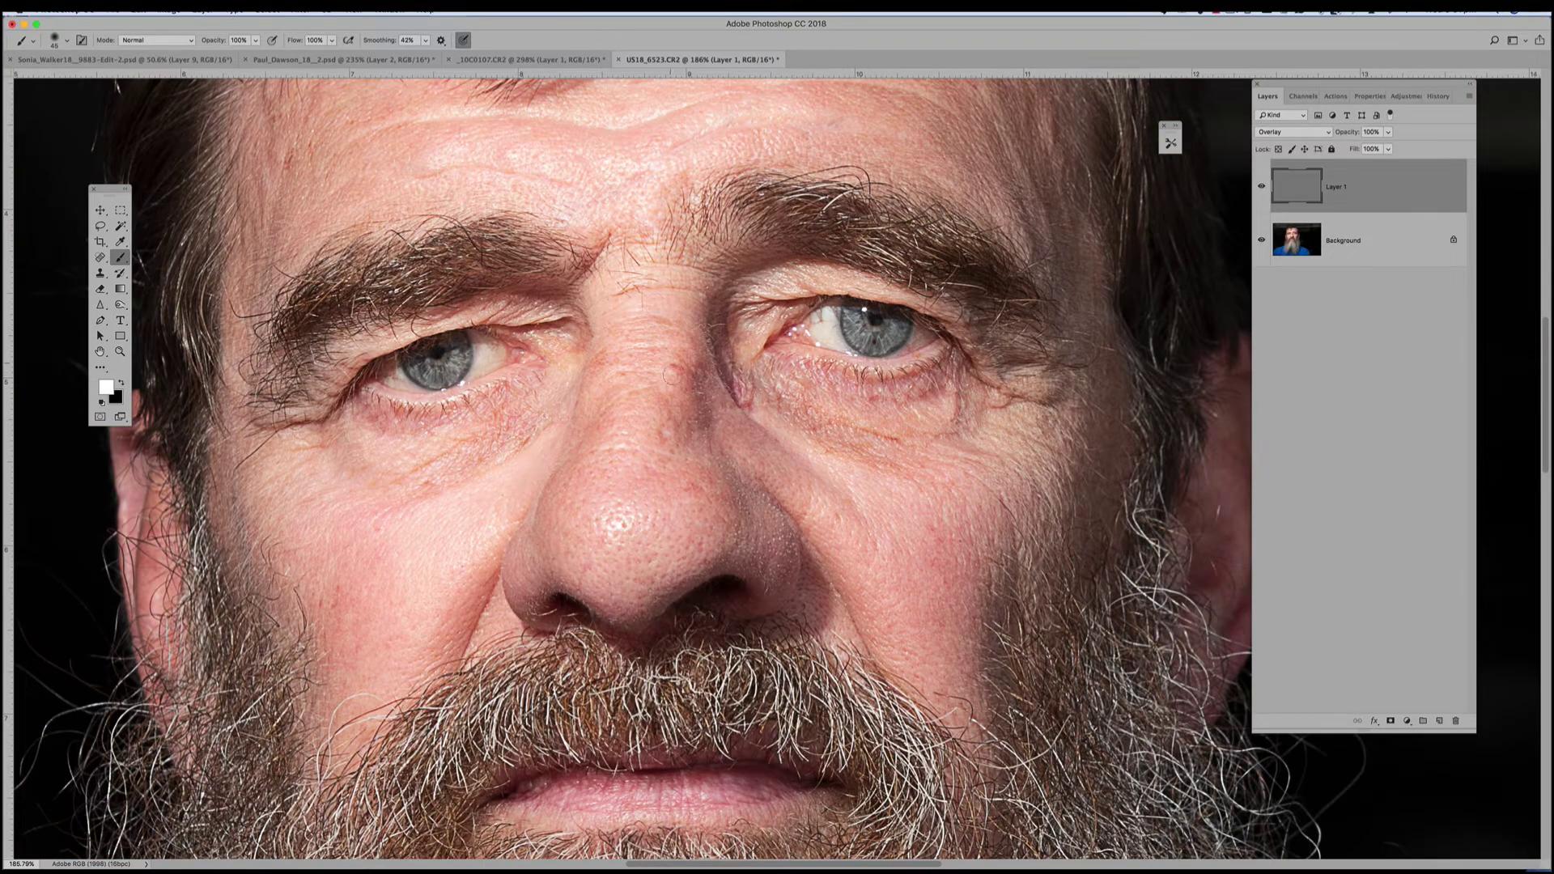
key(space)
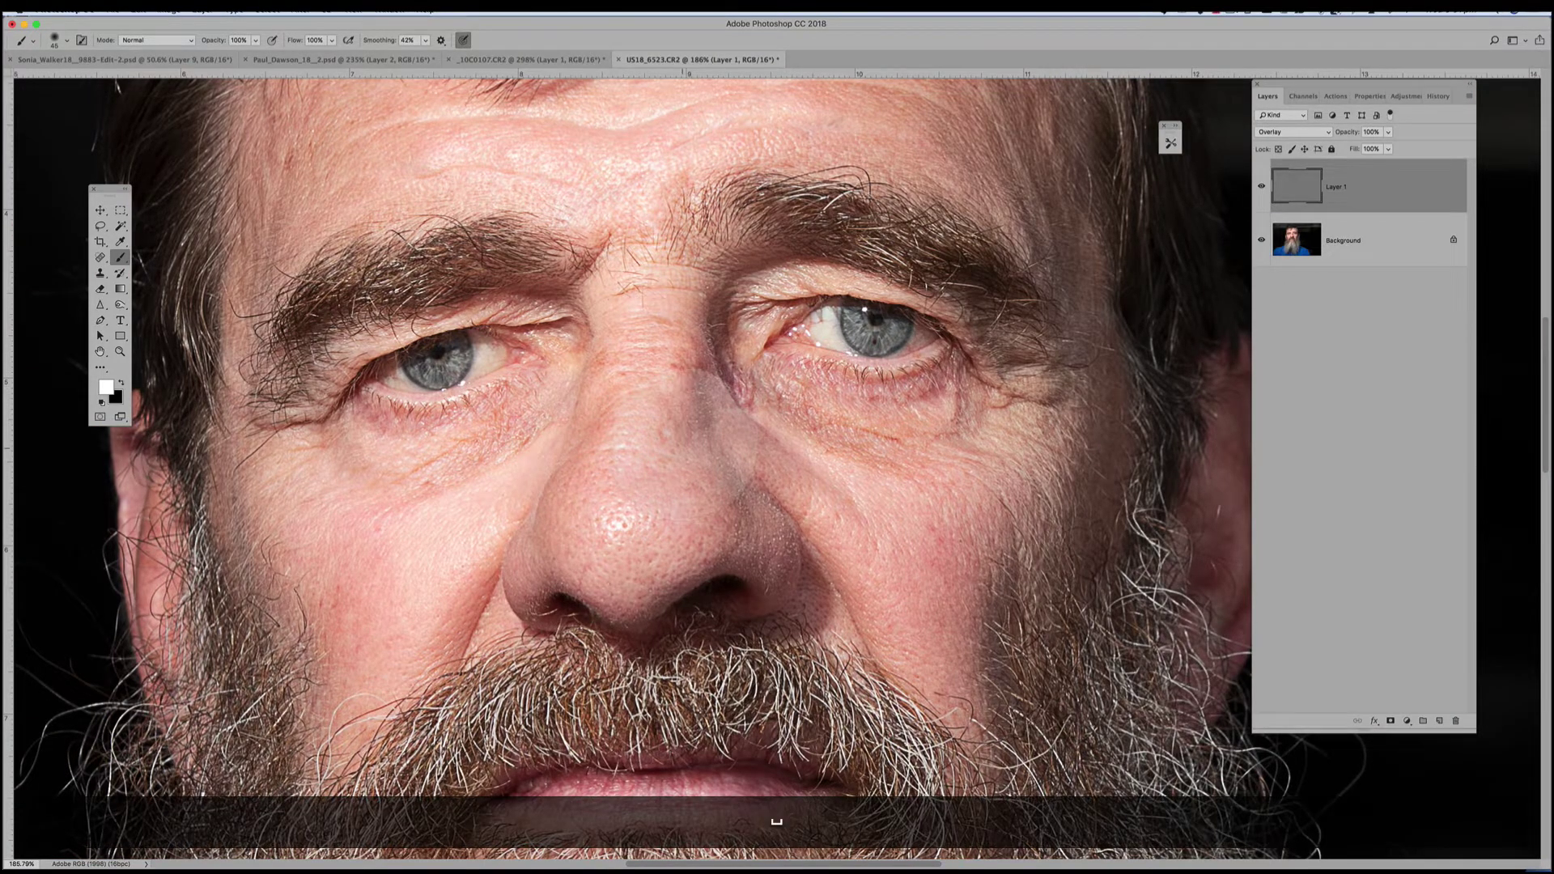
drag(432, 542, 484, 501)
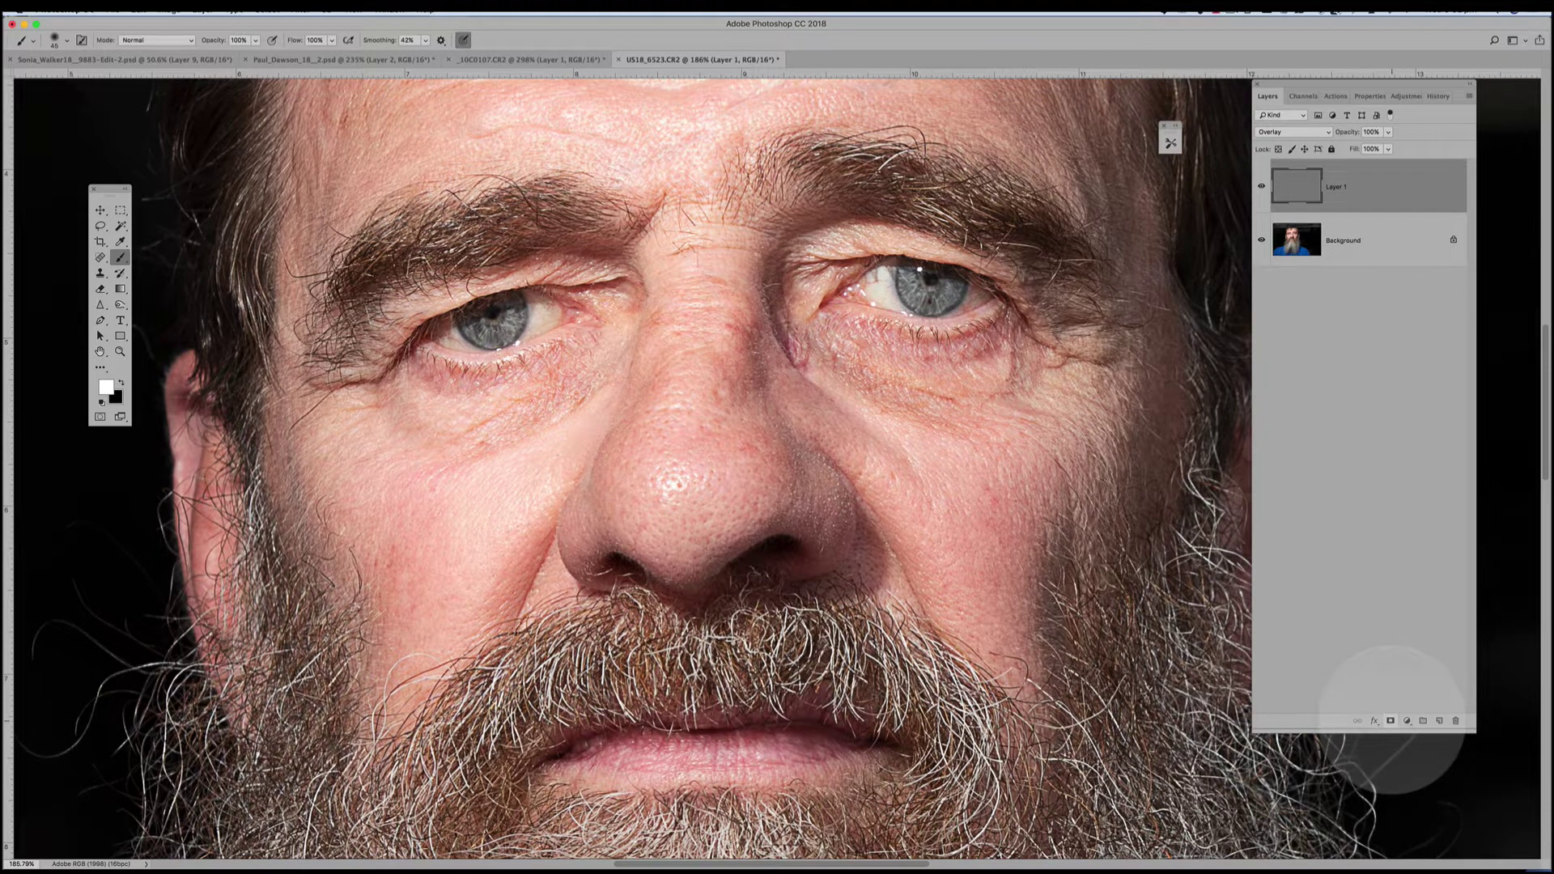
Add a layer mask to the High Pass layer and invert it to black to hide the sharpening
click(1390, 721)
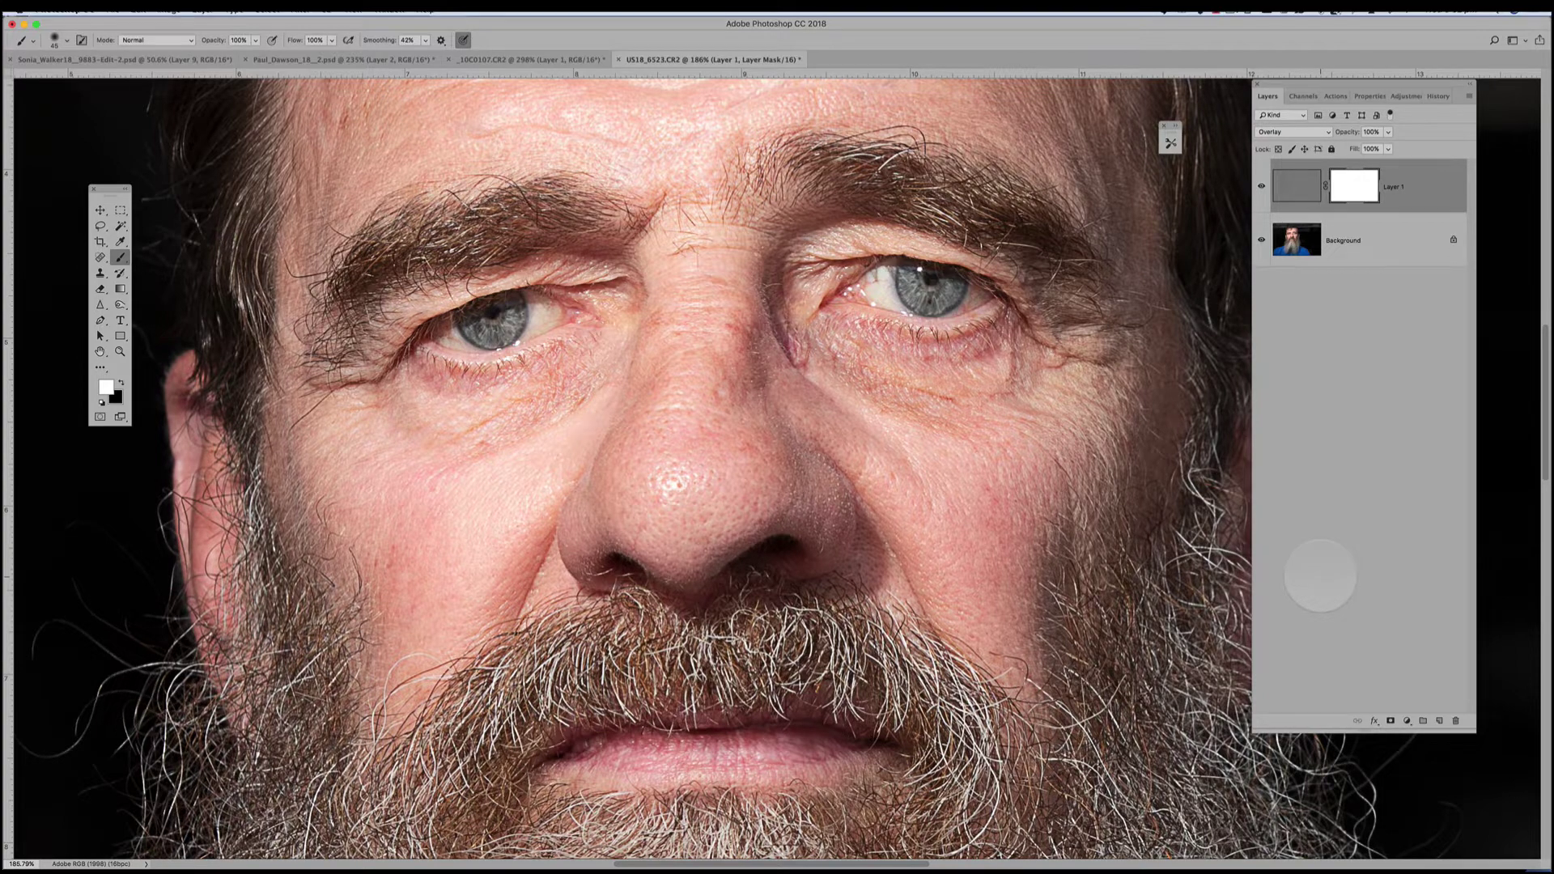
key(super)
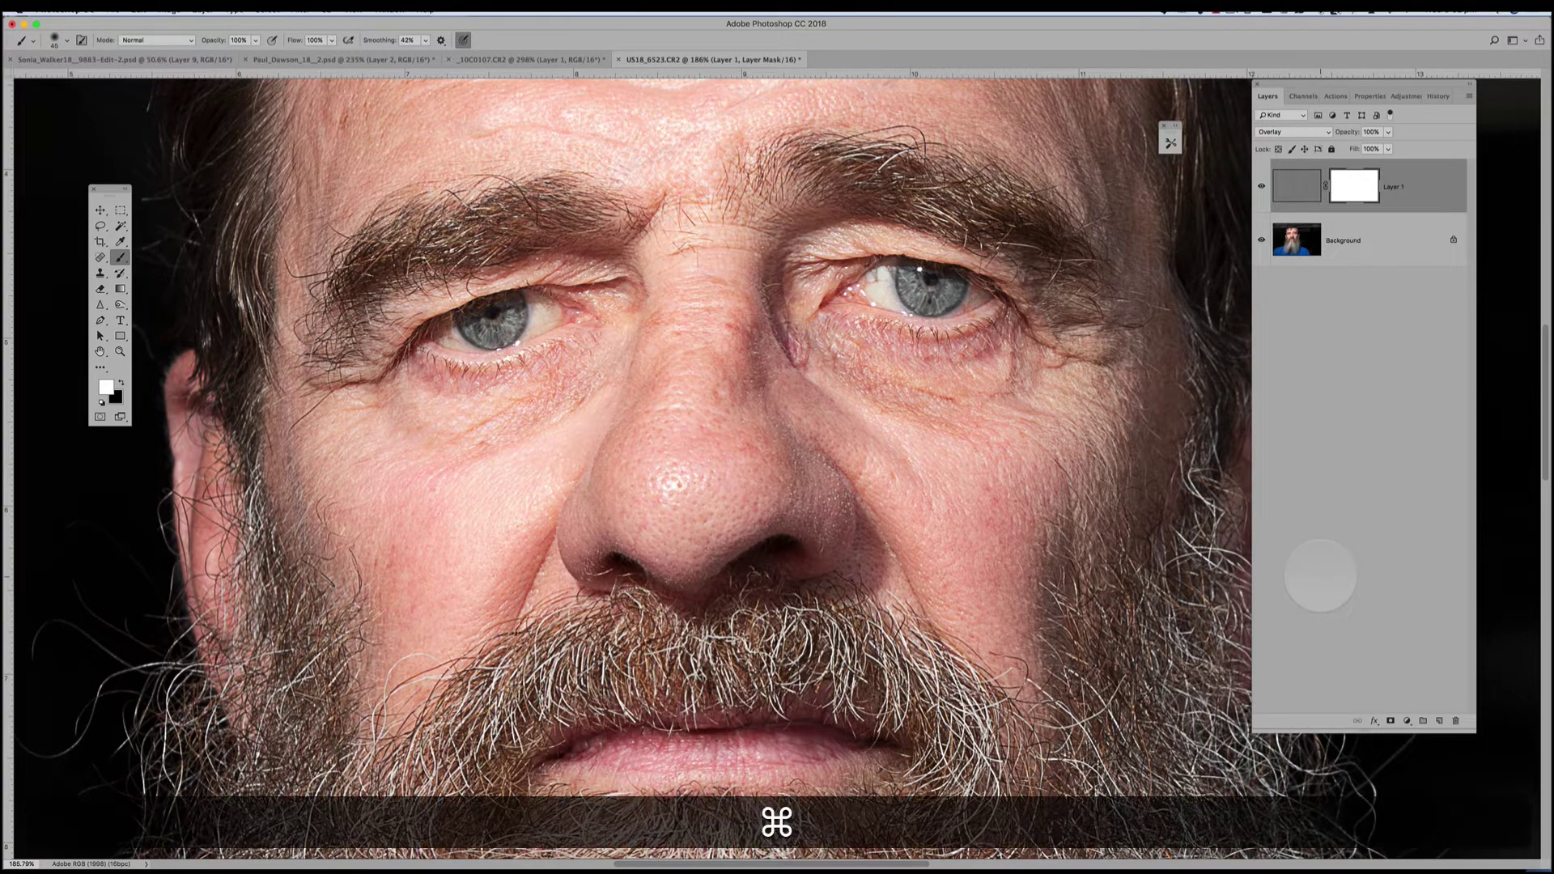
key(super+i)
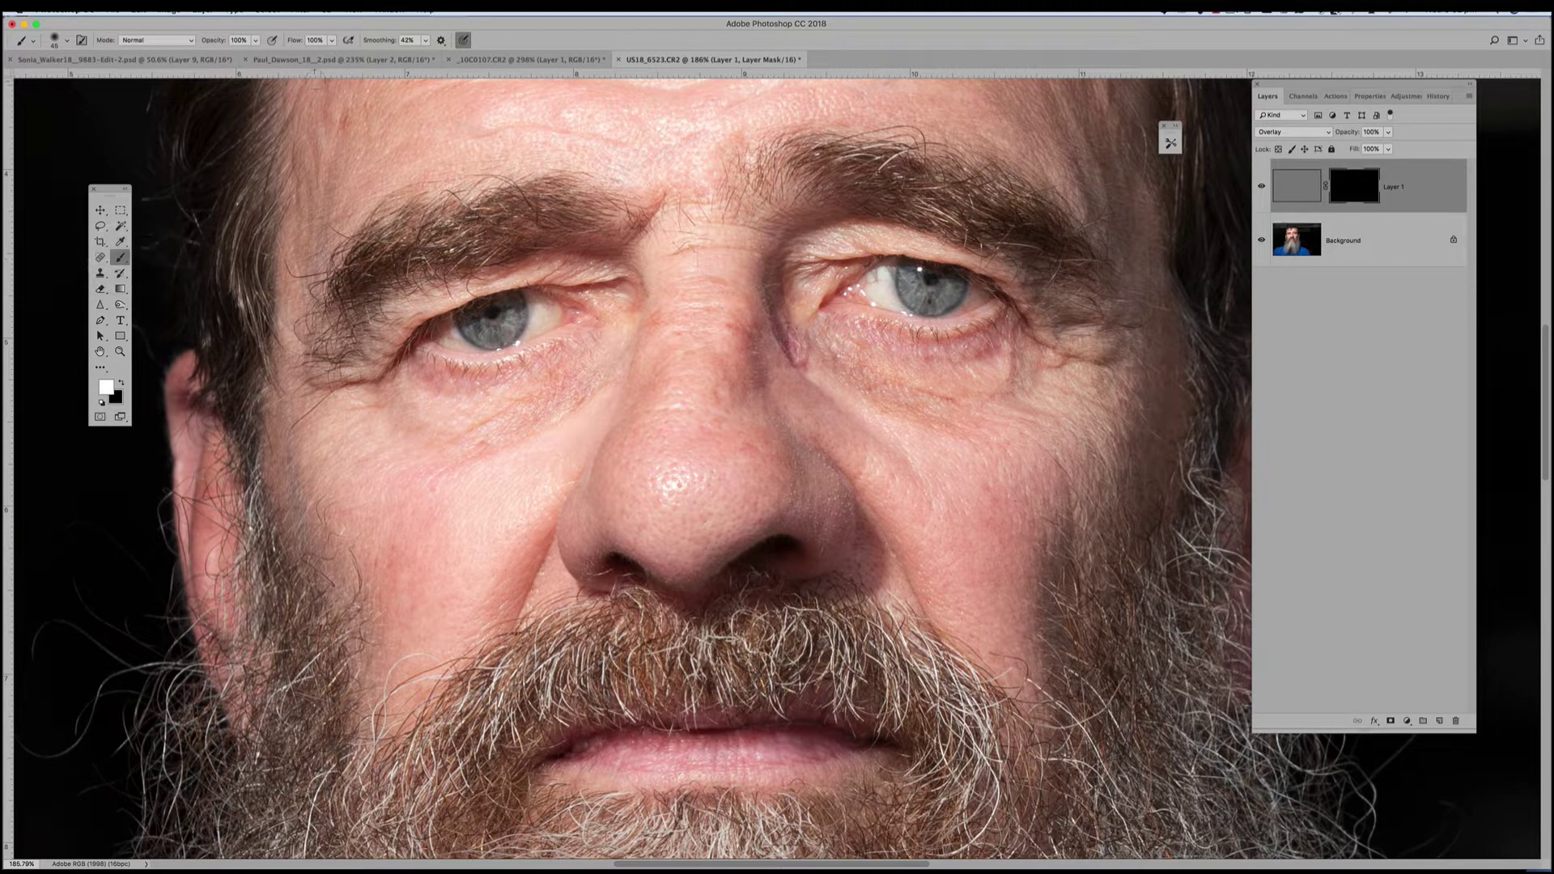
Set the brush flow to 9%
click(331, 40)
drag(331, 55, 283, 55)
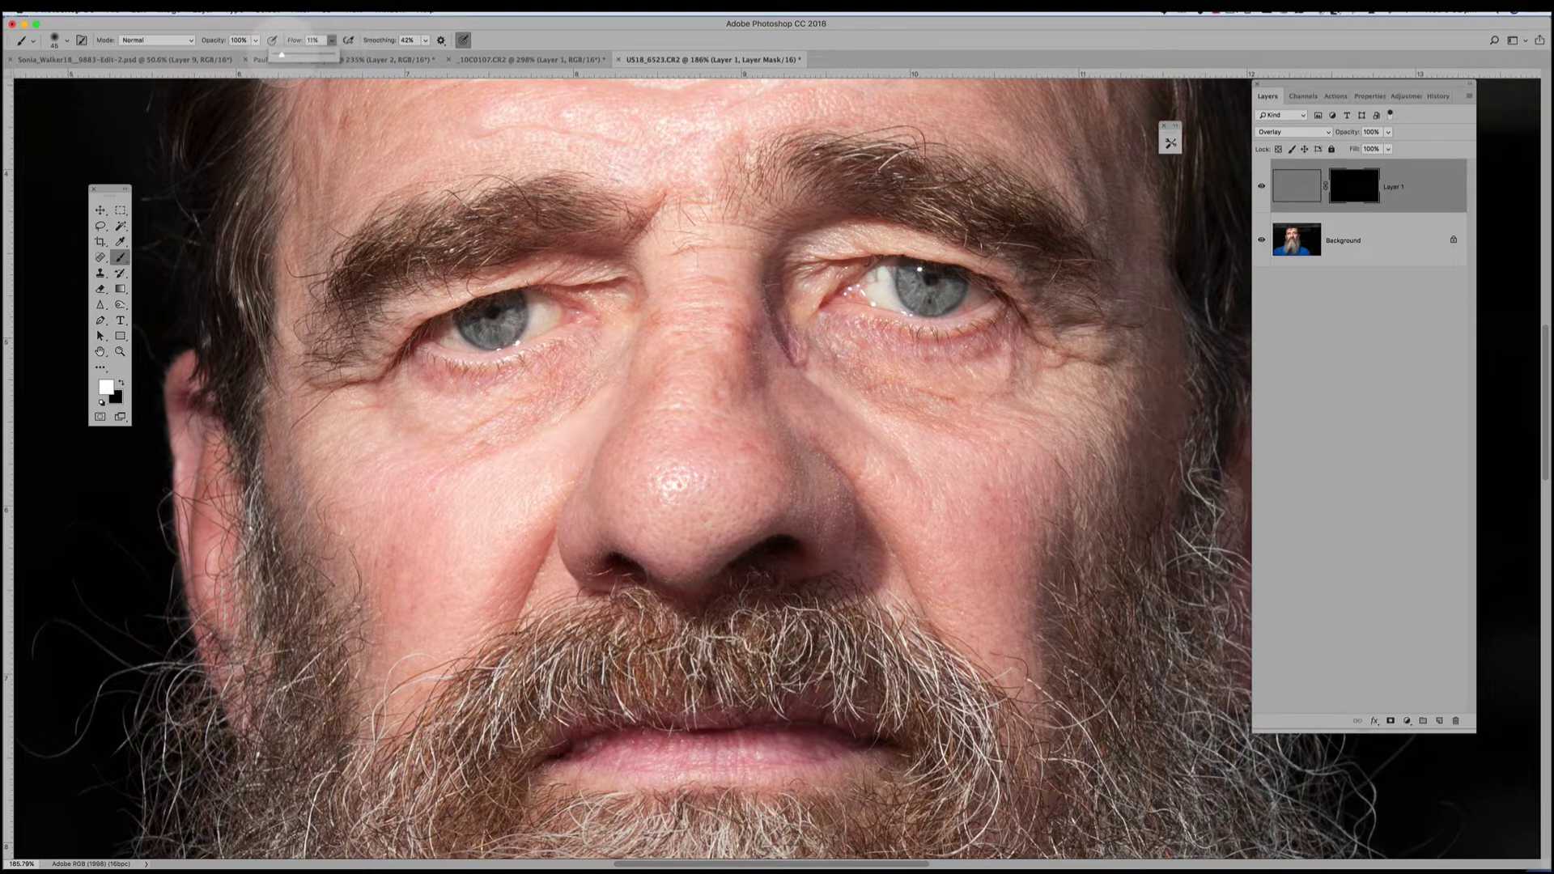
drag(281, 55, 279, 55)
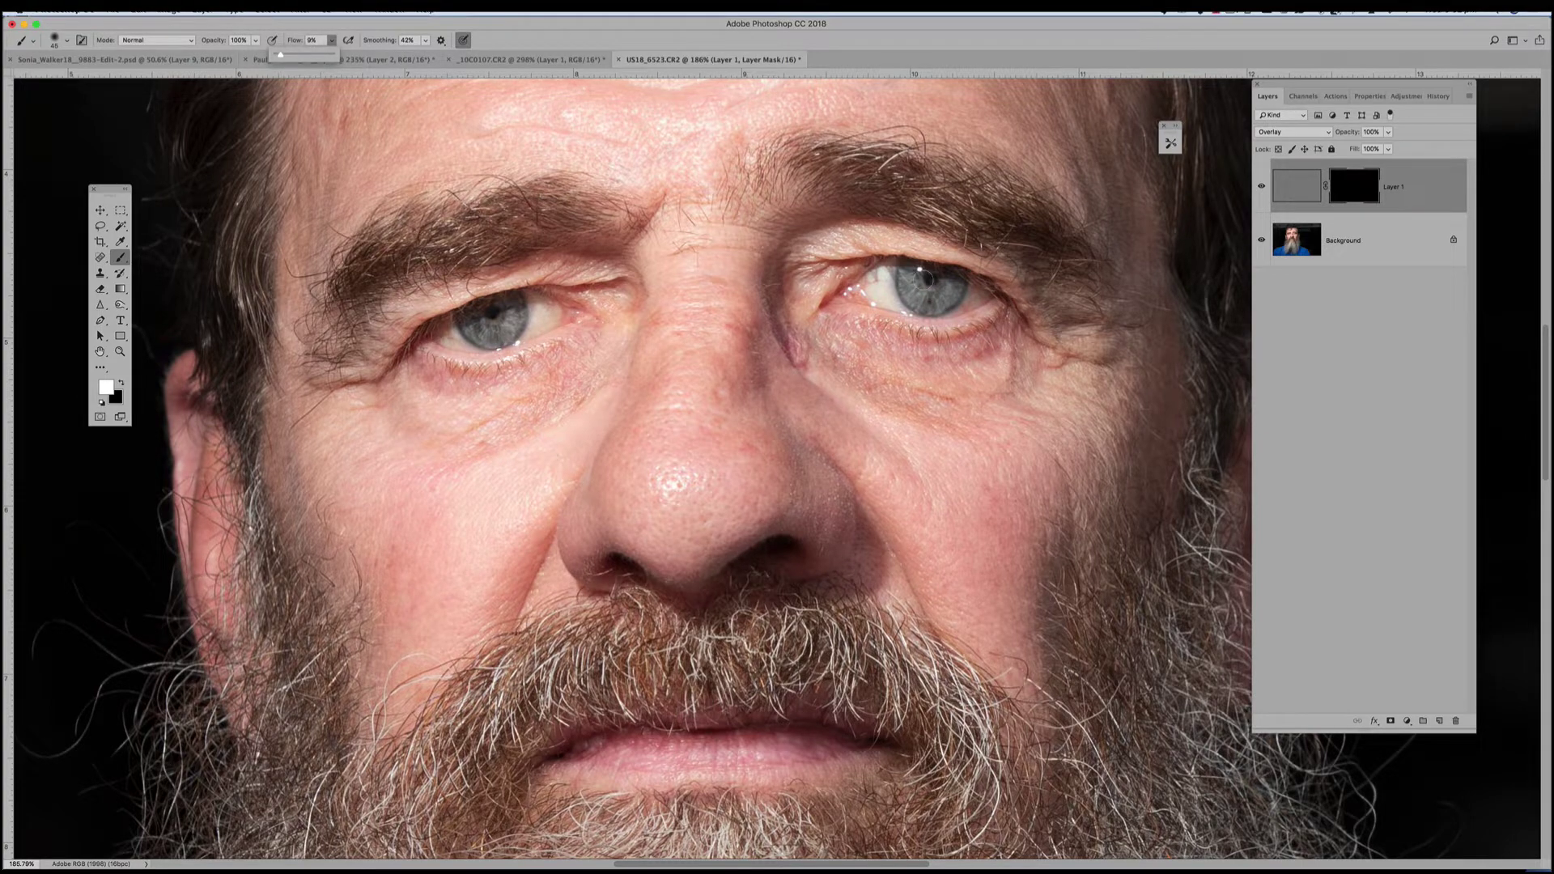
Check the eye up close by toggling the visibility of the black-masked High Pass layer
scroll(925, 277, up, 5)
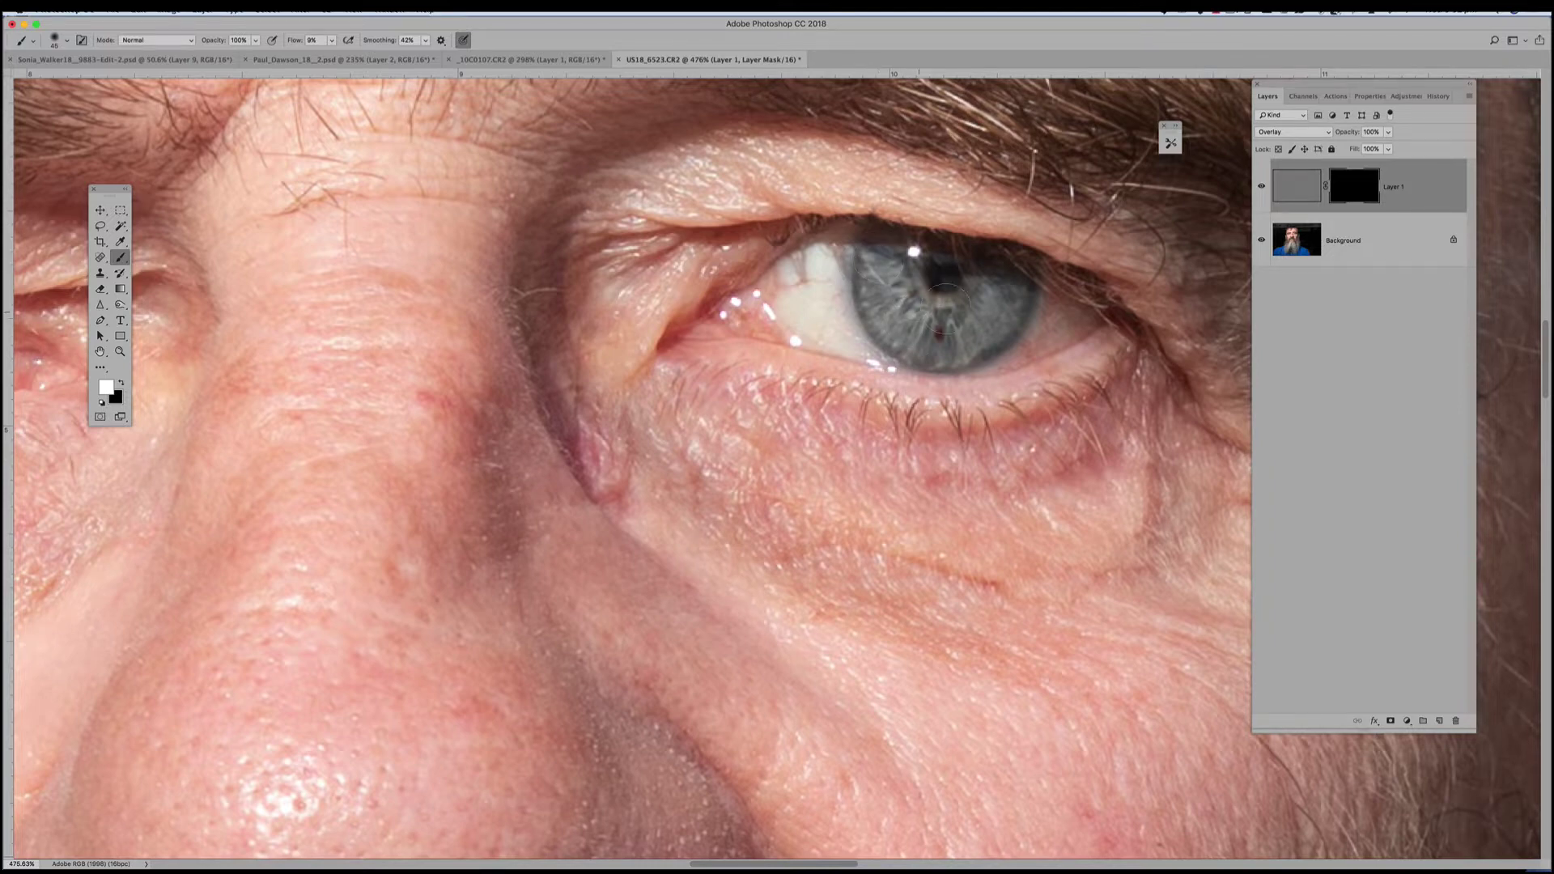
click(1262, 186)
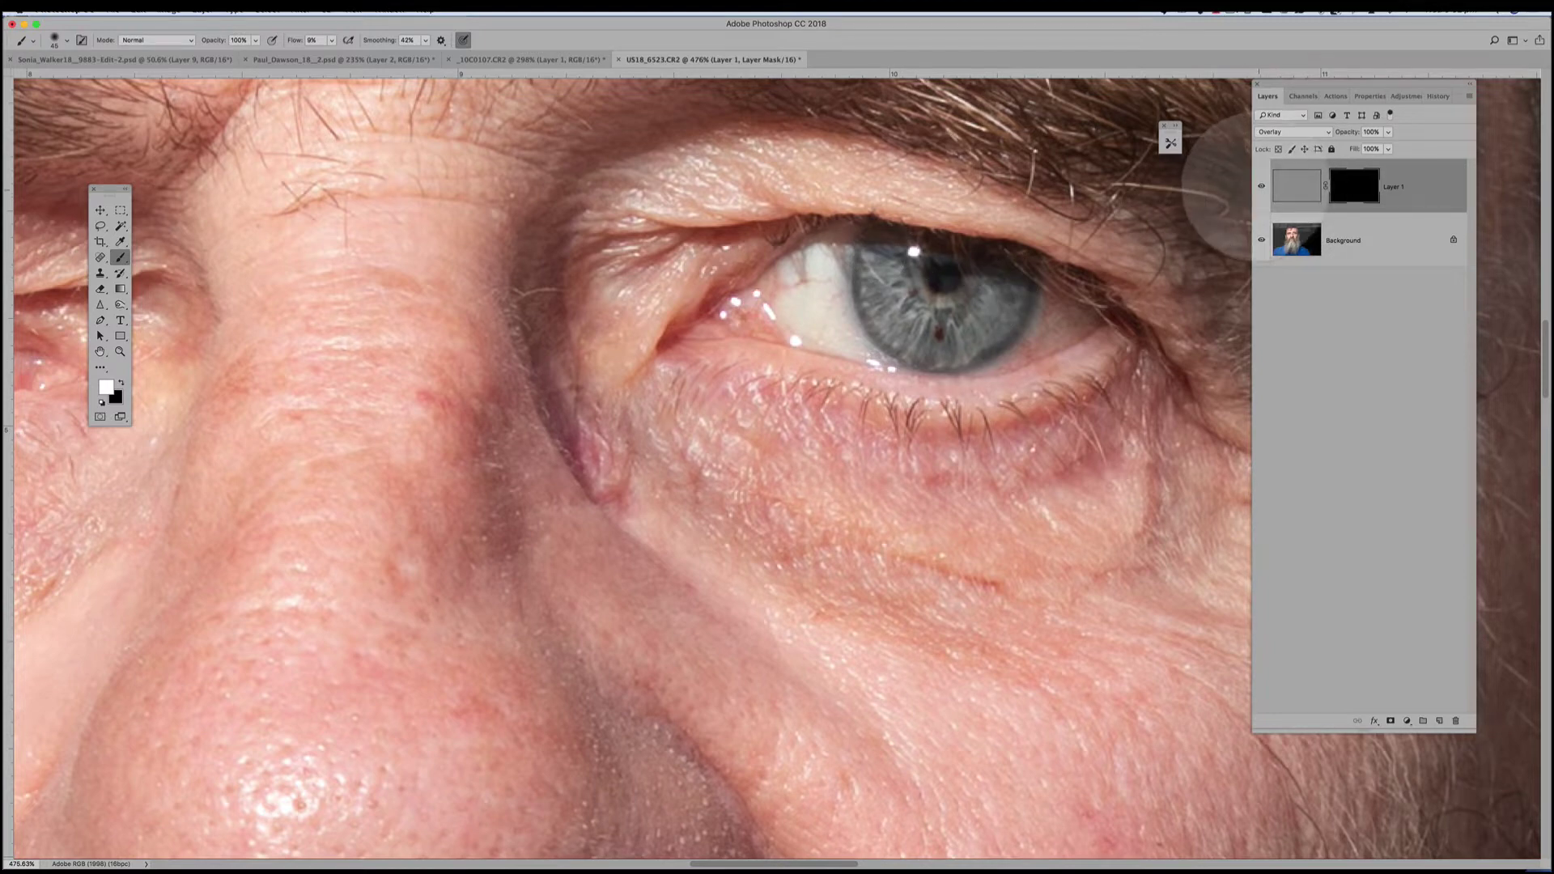
click(1261, 186)
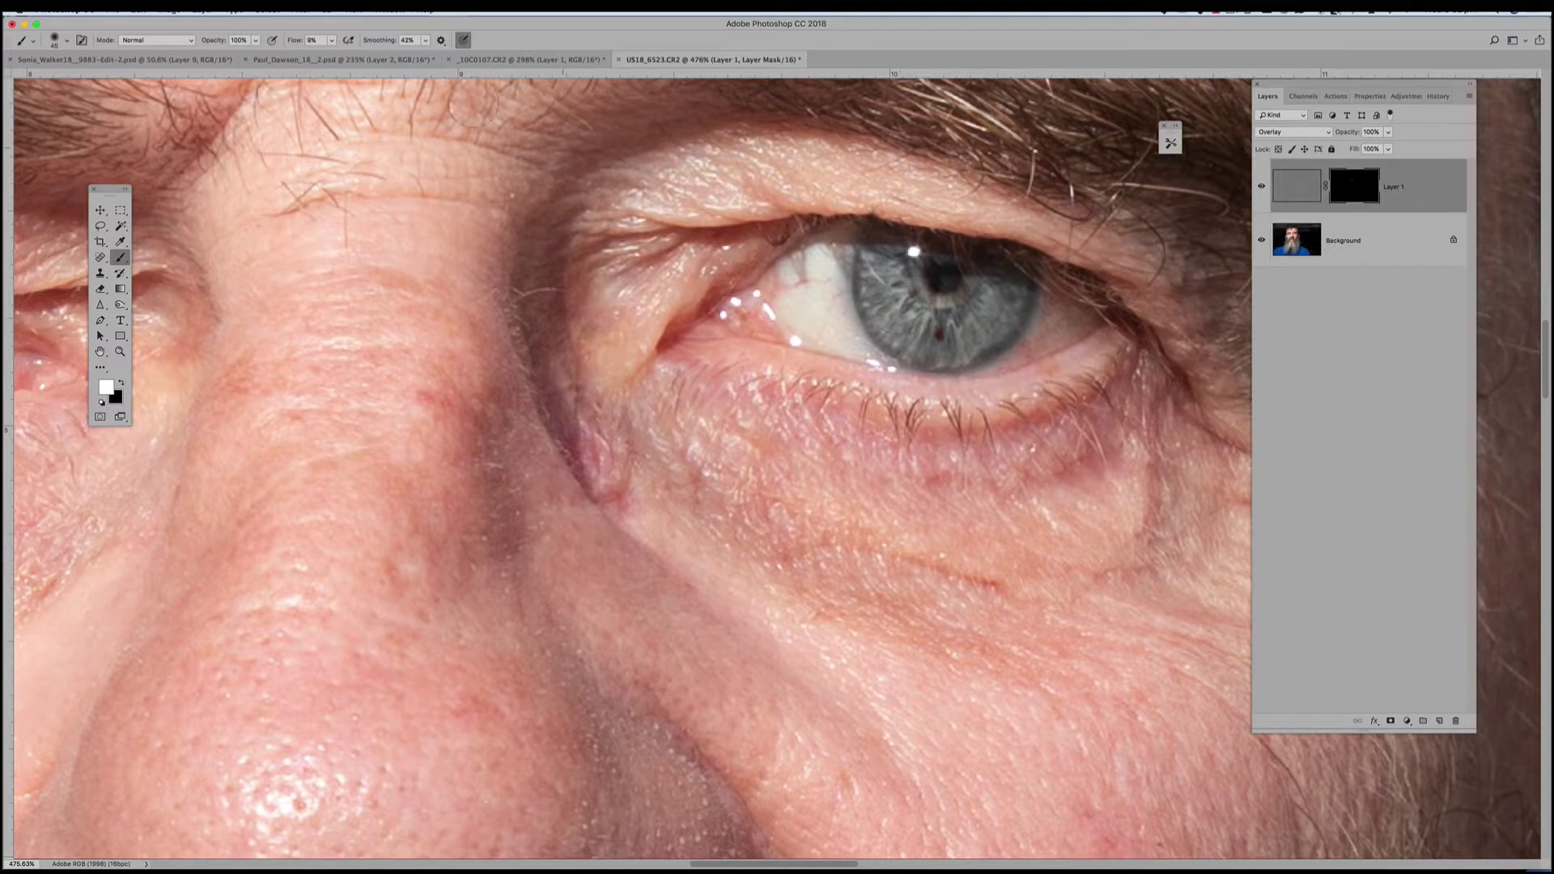
Set the brush flow to 38% and paint white on the layer mask over the eyes to reveal the sharpening
scroll(462, 306, down, 2)
key(space)
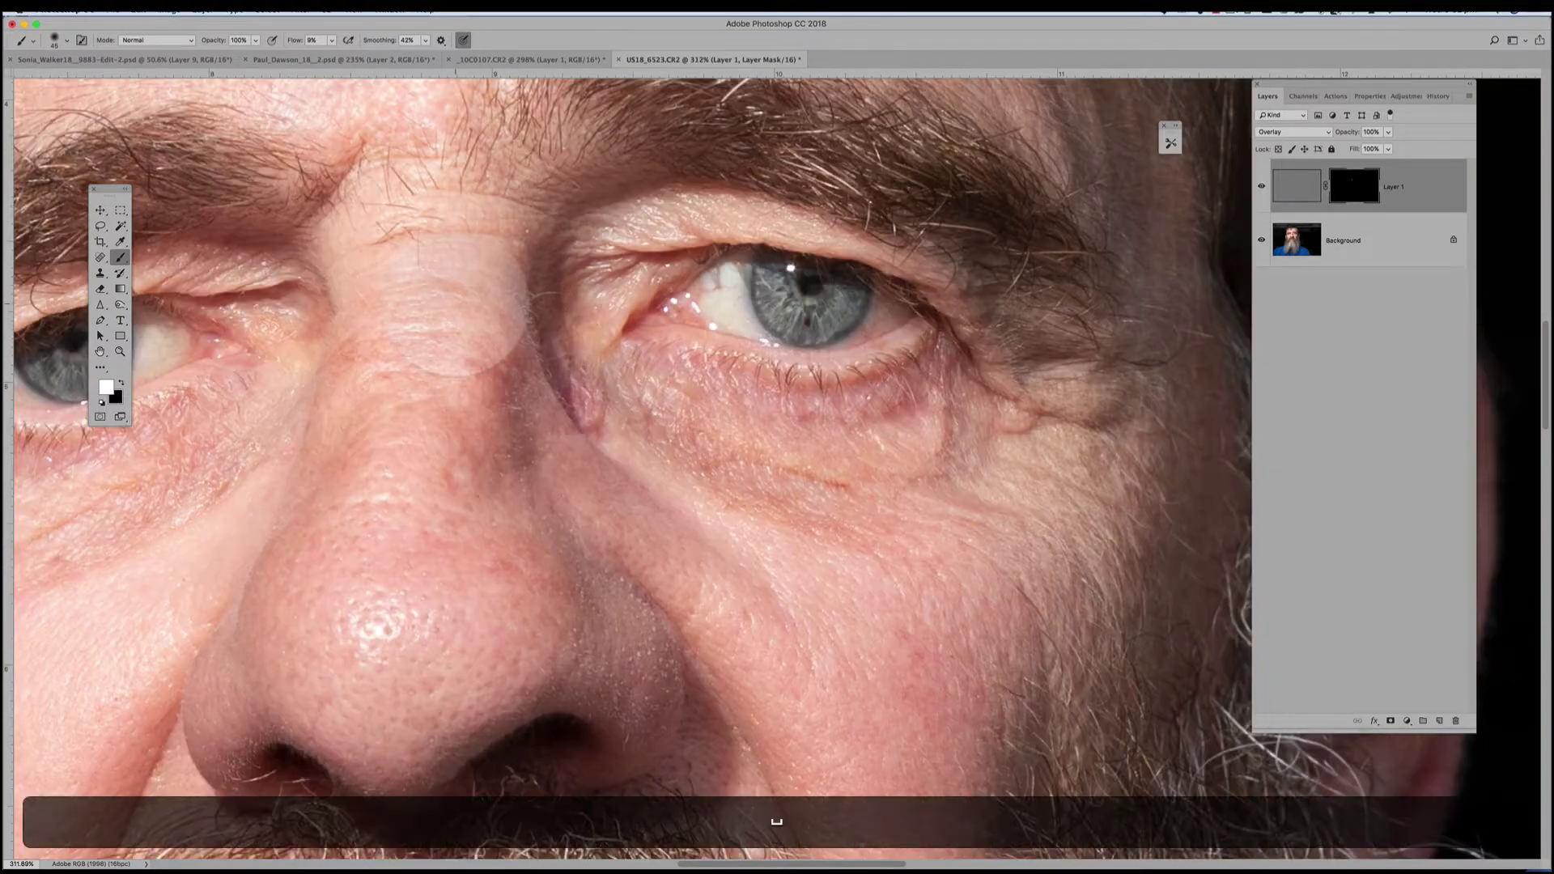
drag(461, 306, 672, 306)
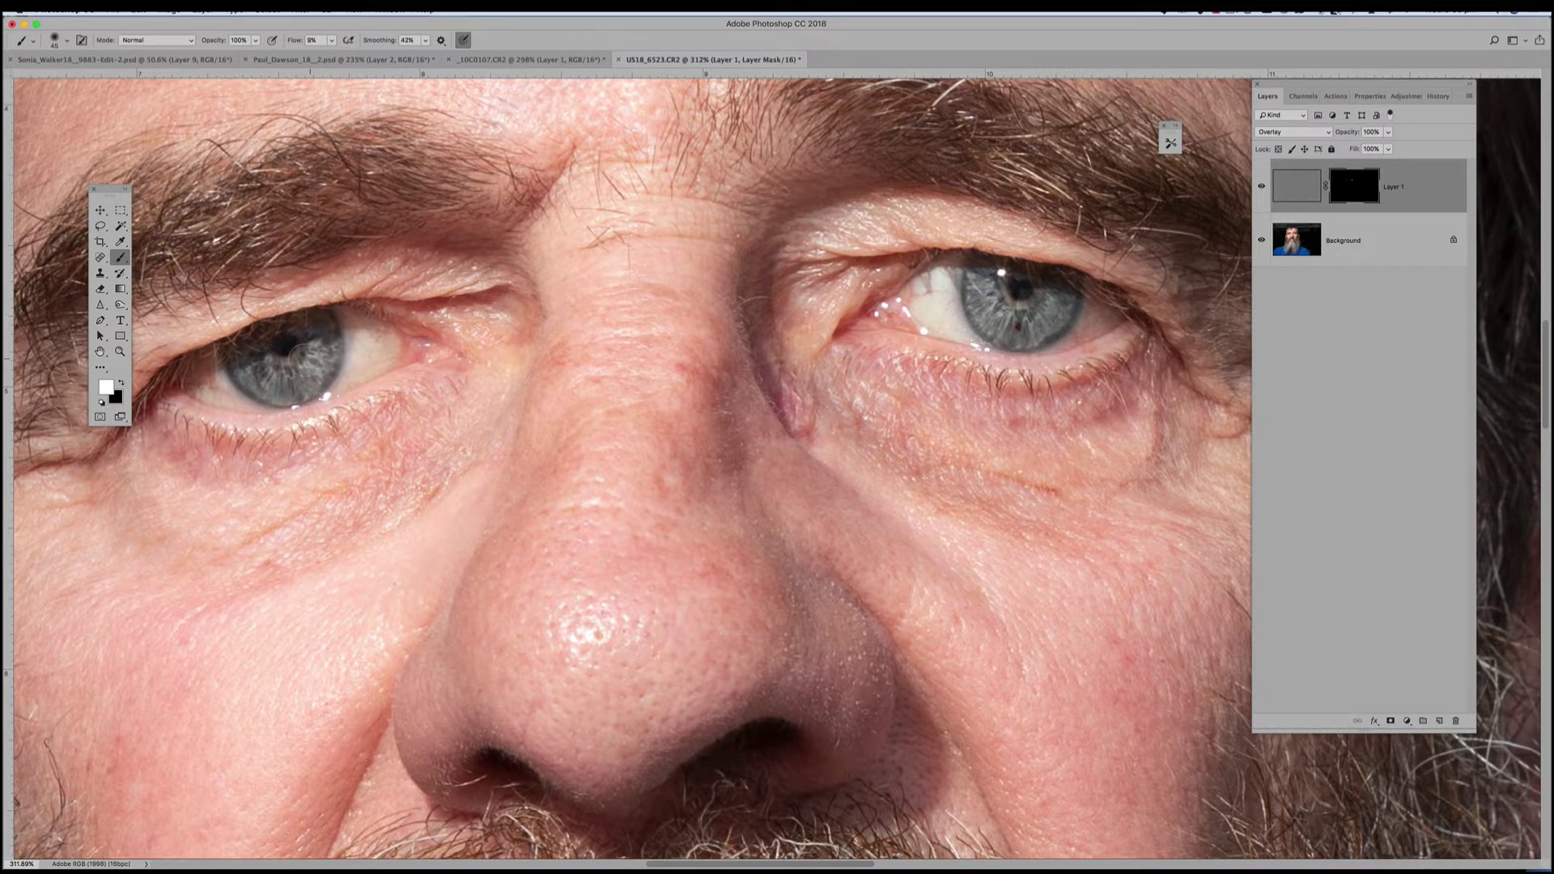
click(331, 40)
drag(328, 54, 348, 54)
click(248, 366)
Toggle the High Pass layer's visibility repeatedly to compare the eyes with and without the painted sharpening
click(1261, 187)
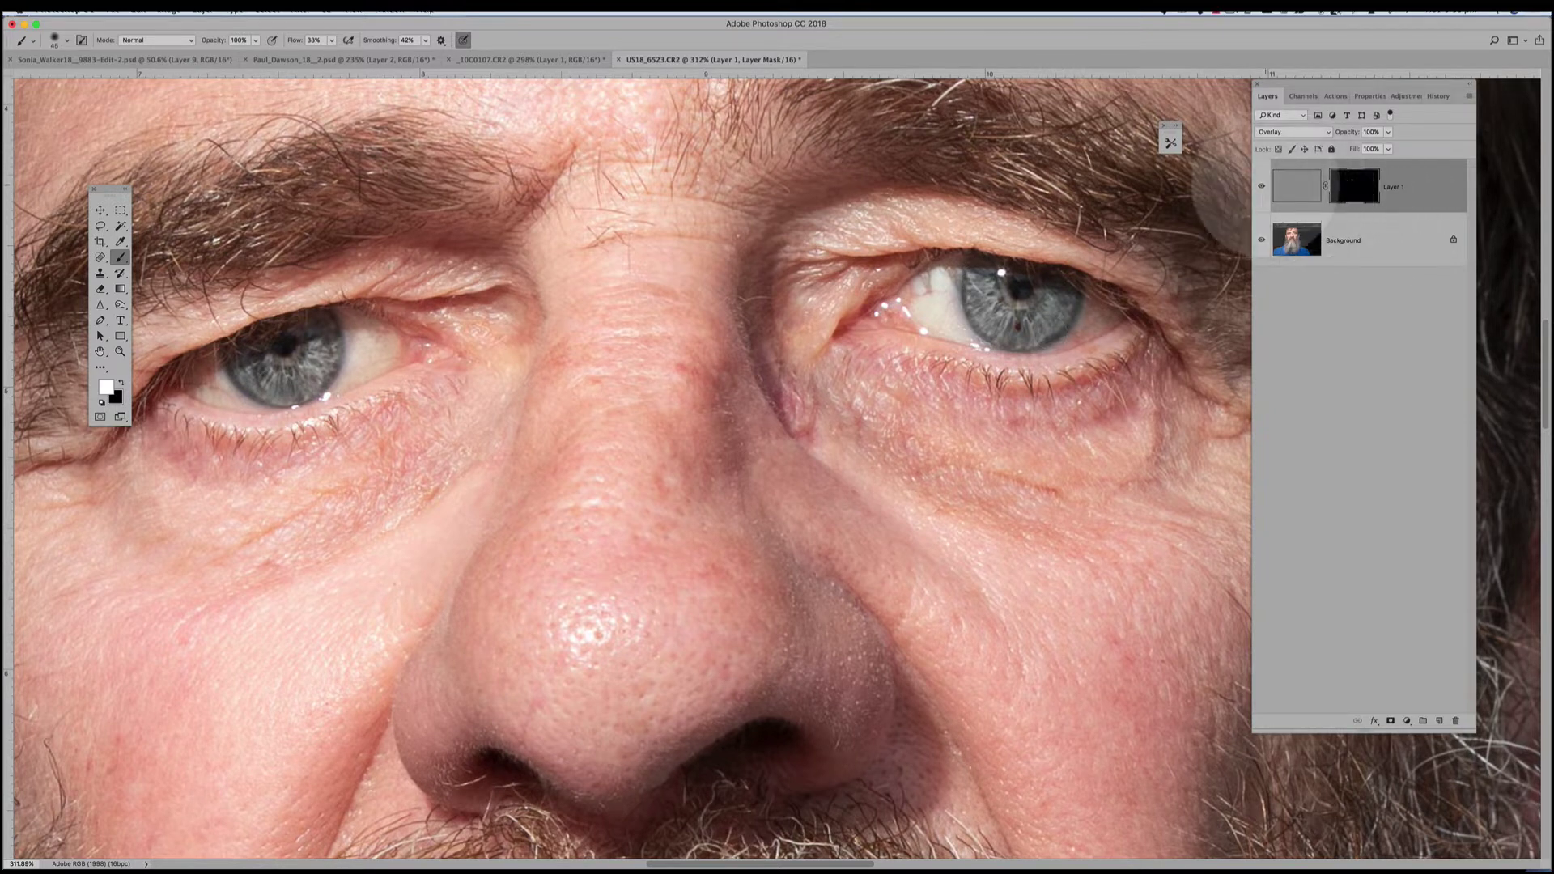
click(1261, 186)
click(1261, 187)
click(1261, 186)
click(1261, 186)
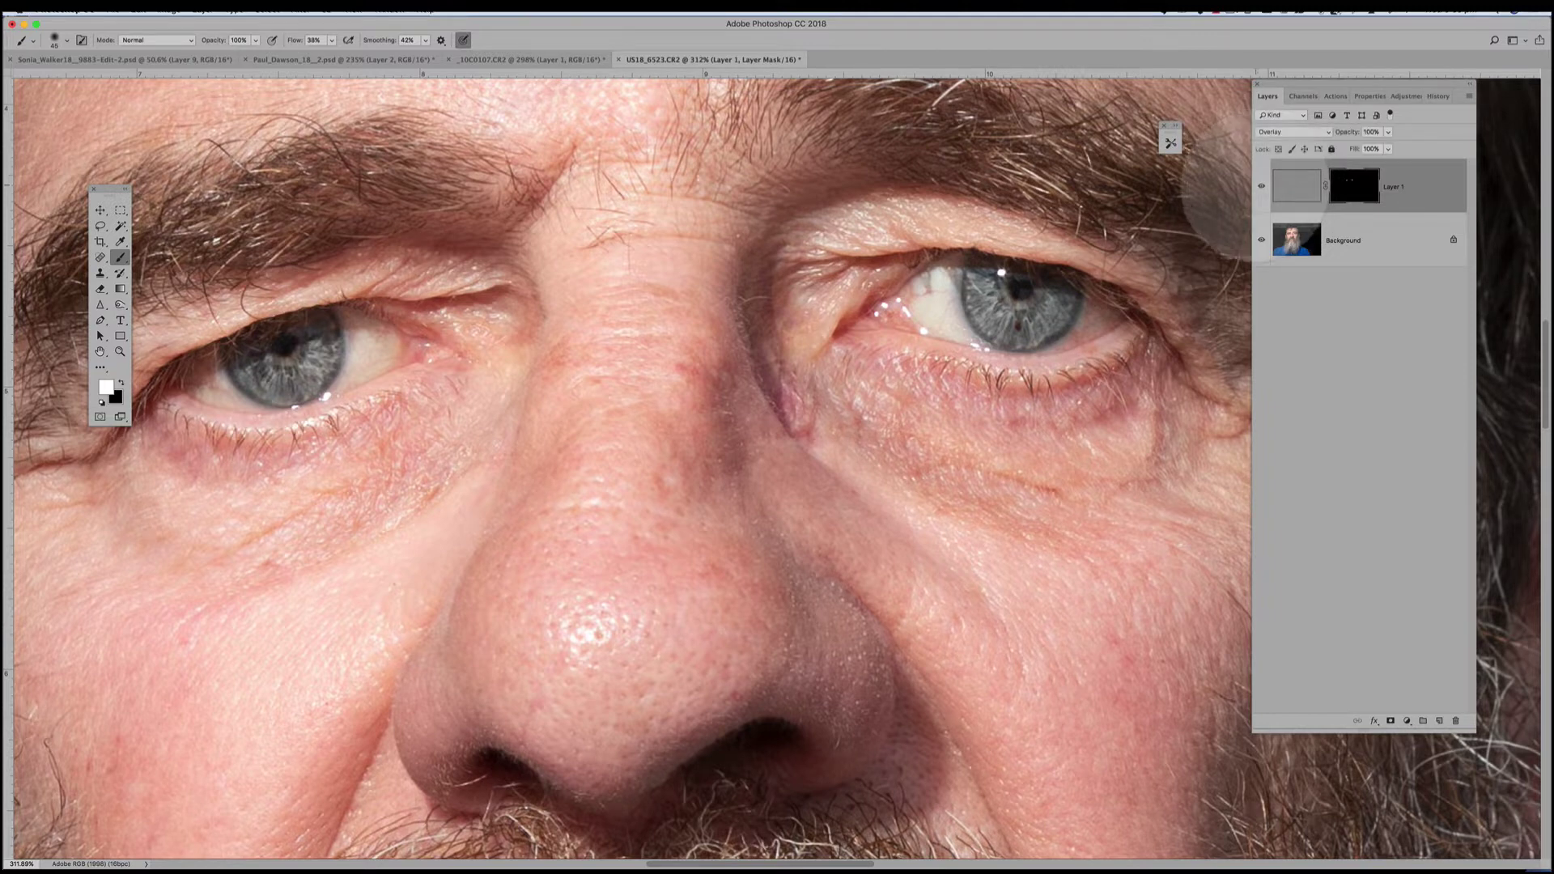
Rename the masked High Pass layer to "Overlay"
double_click(1393, 186)
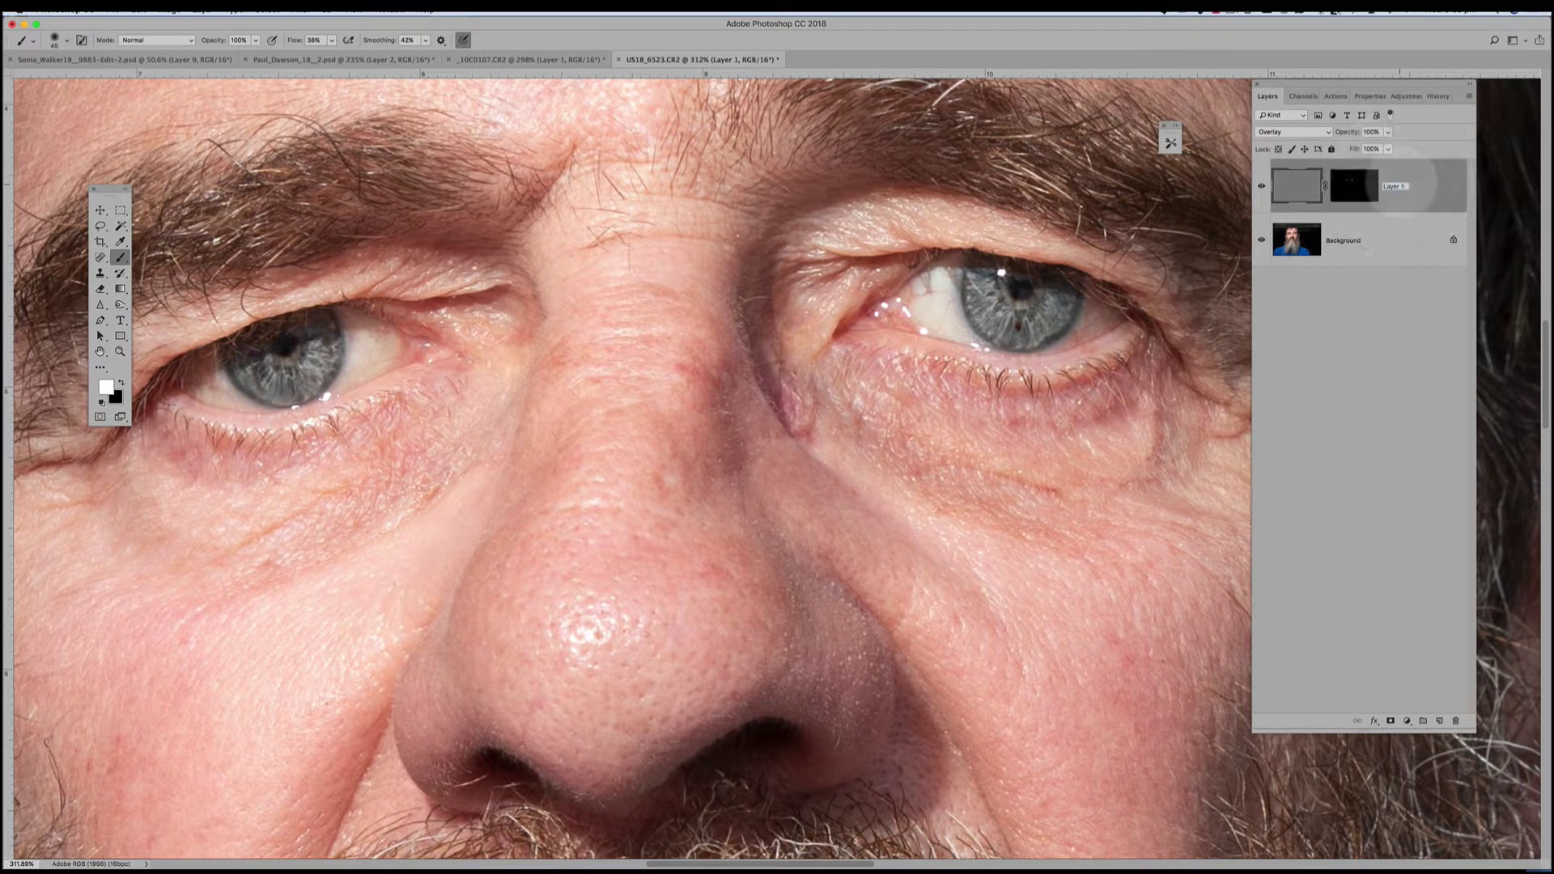
text(Ove)
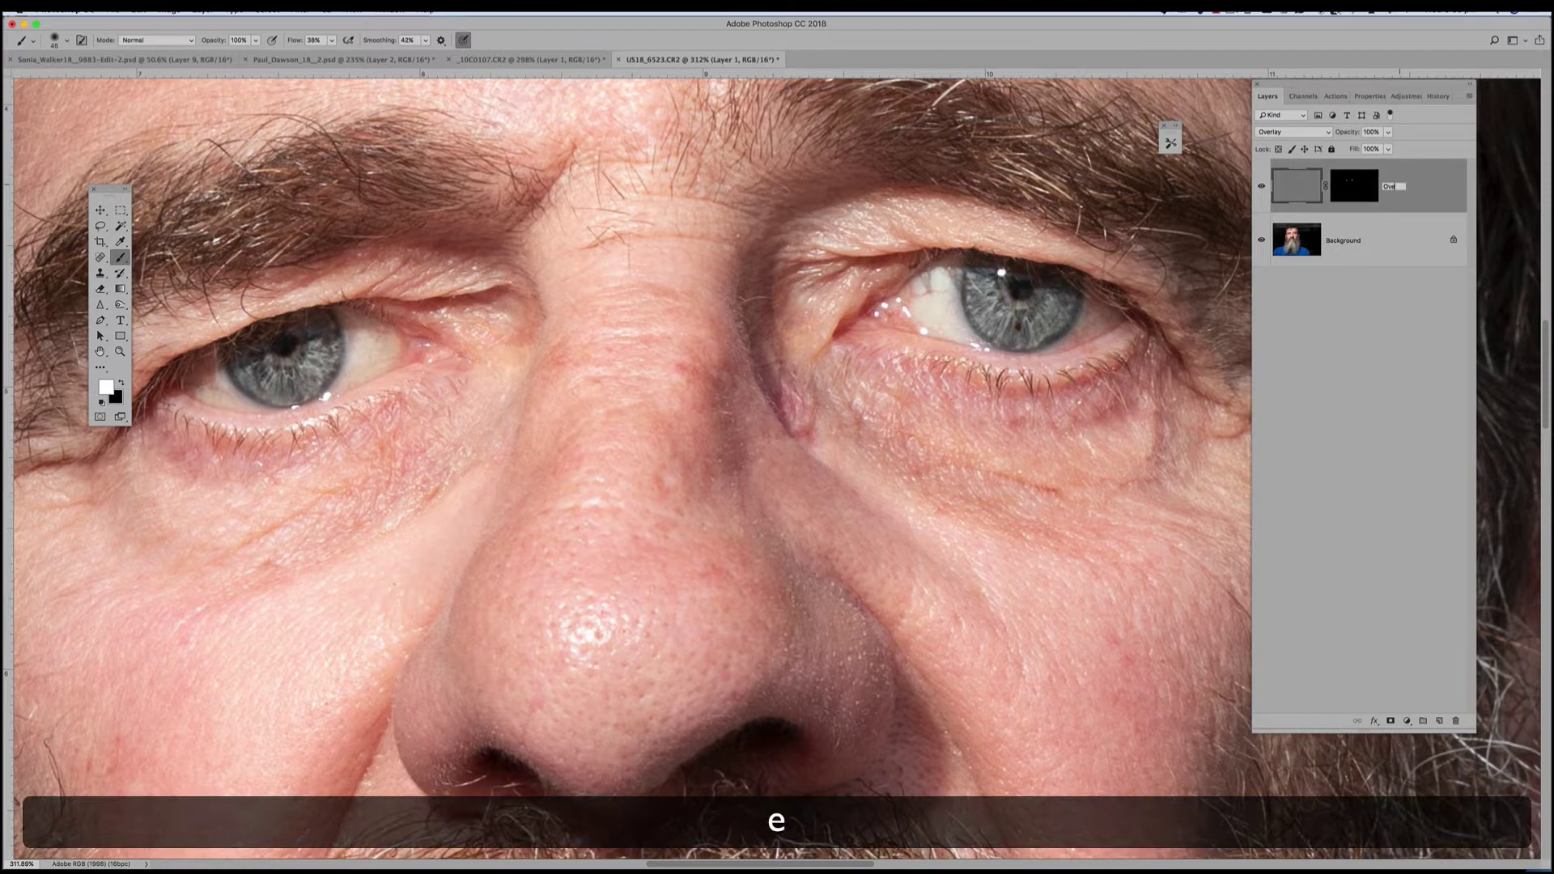
text(rlay)
key(Return)
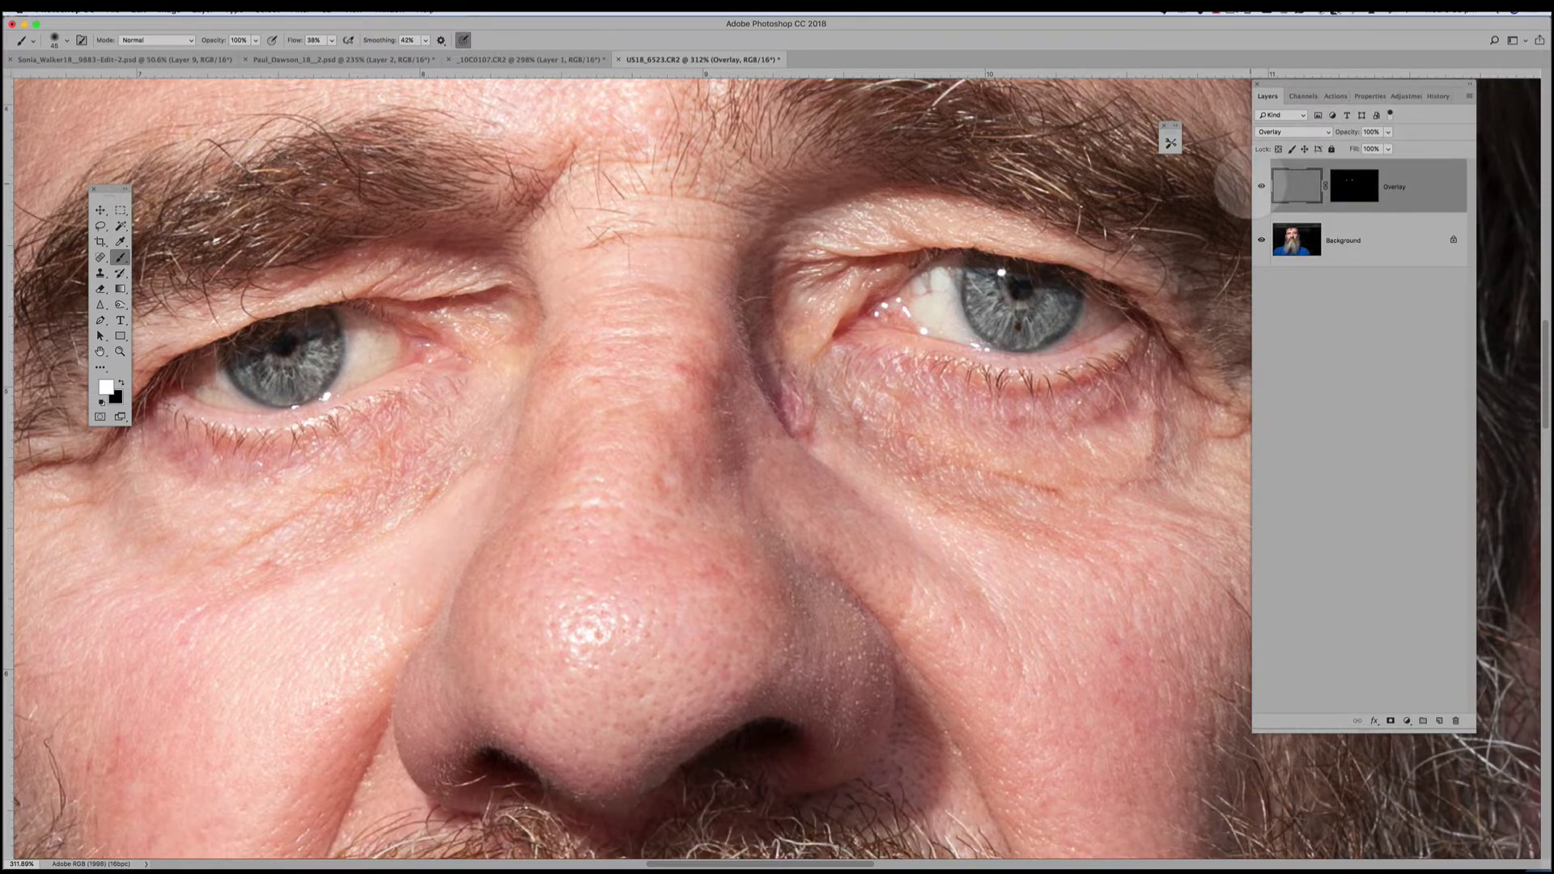
Hide the Overlay layer and make a second duplicate of the Background layer
click(1261, 187)
click(1368, 240)
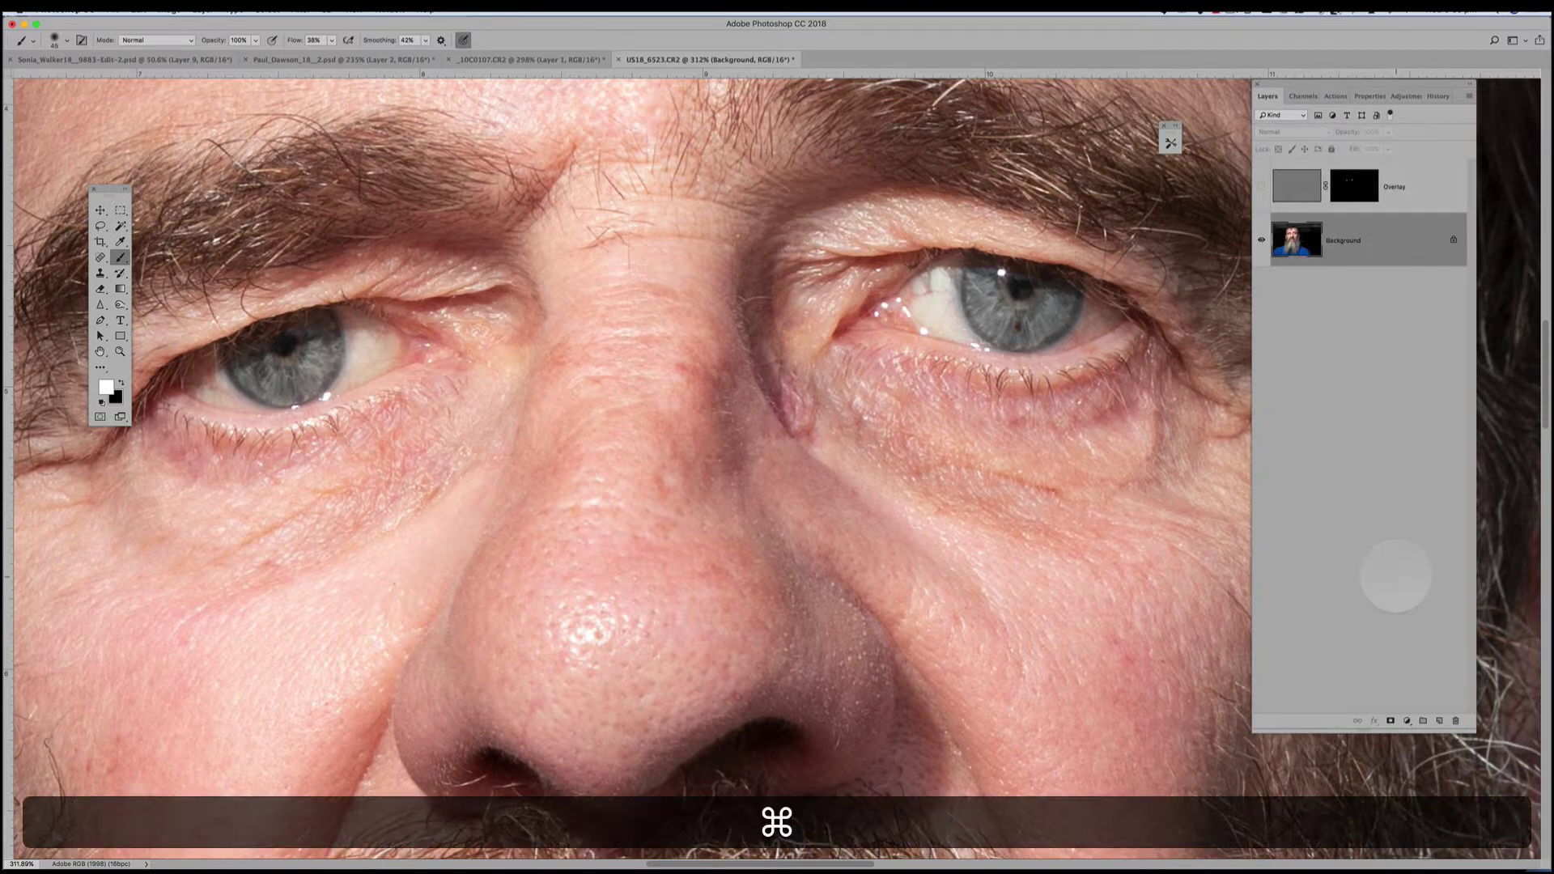
key(super+j)
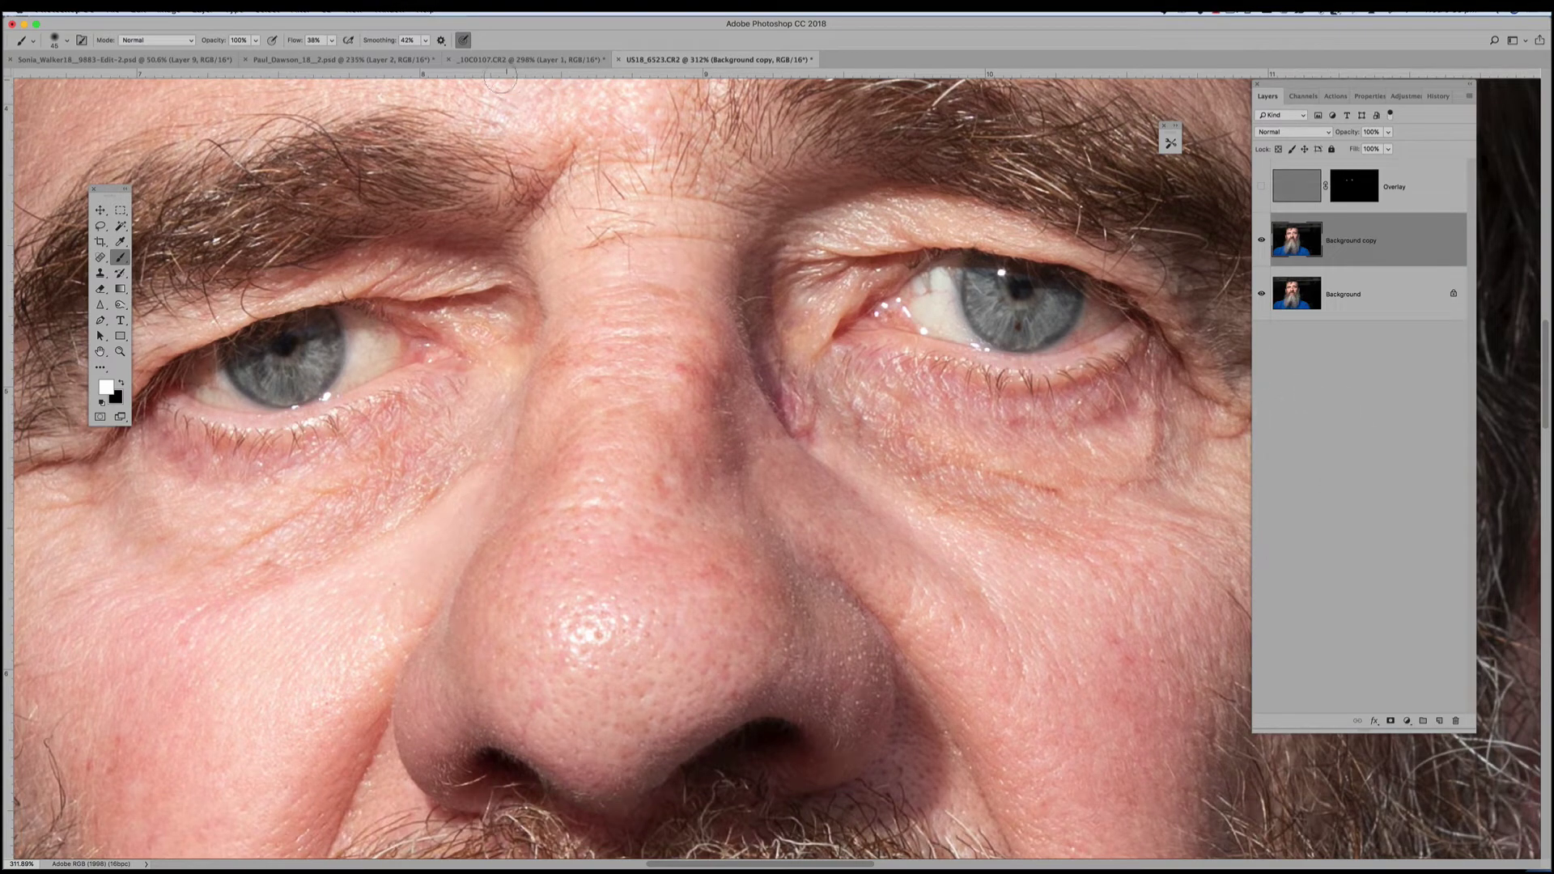
Apply the High Pass filter to the Background copy layer with a radius of 3.0 pixels
click(301, 8)
mouse_move(309, 301)
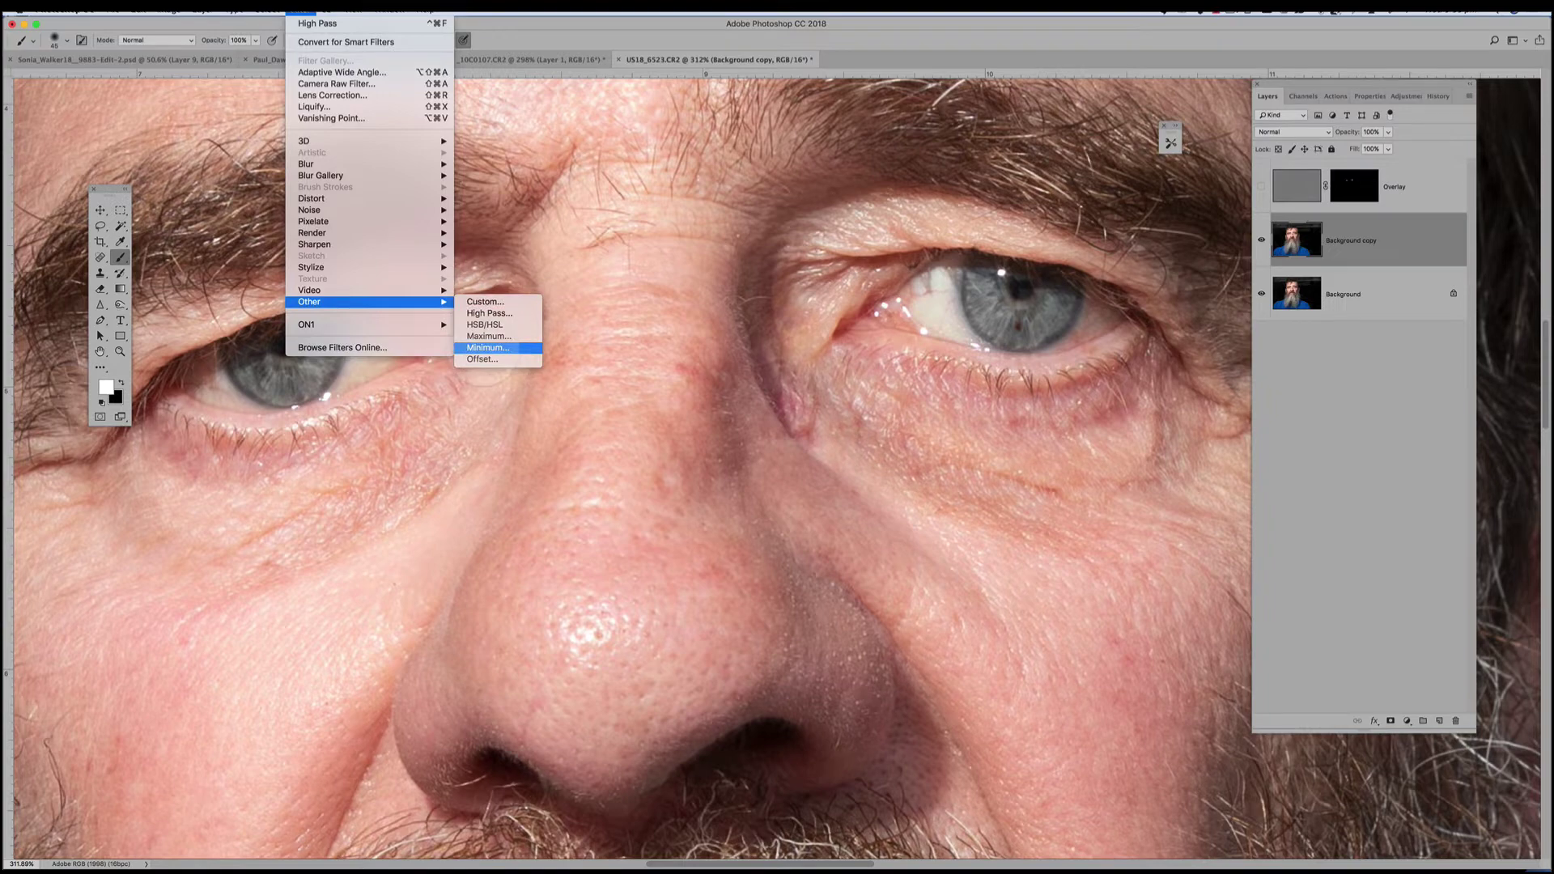
click(488, 348)
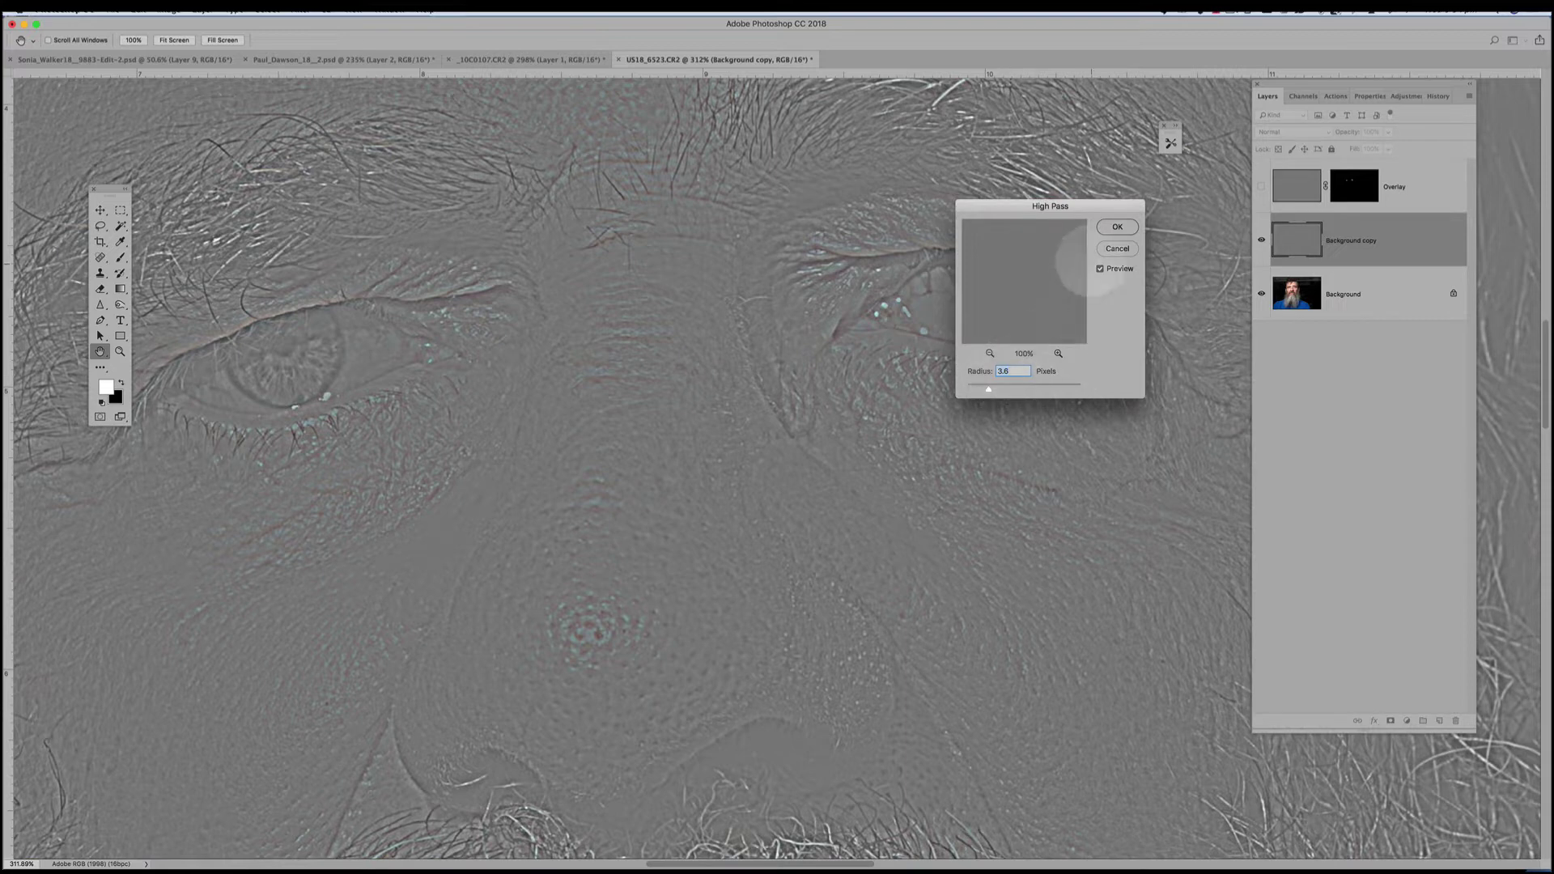
click(1118, 228)
key(b)
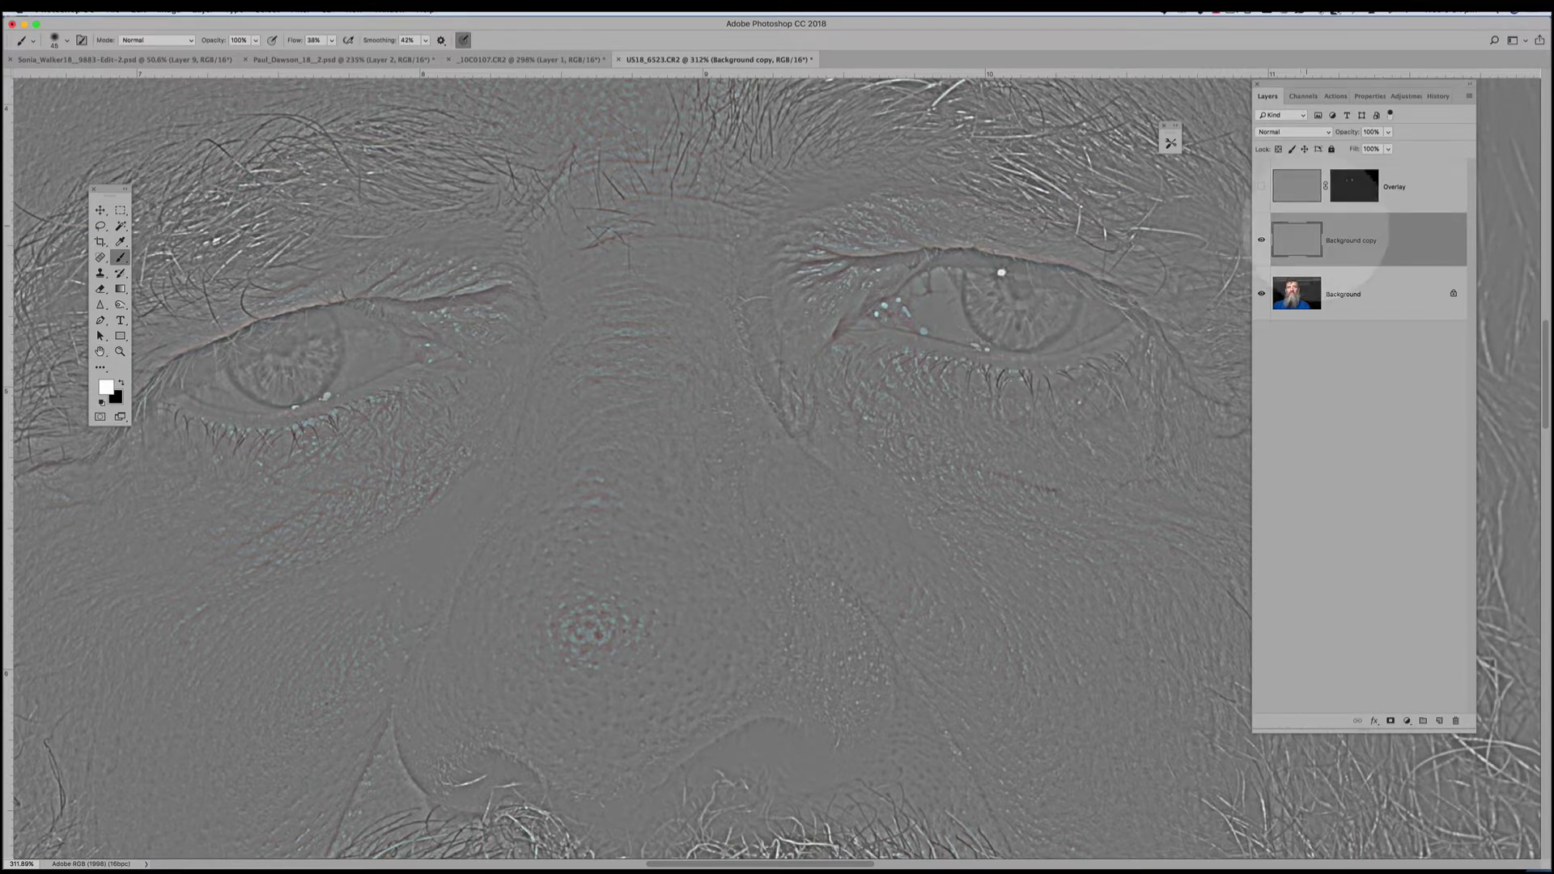
Add a layer mask to the High Pass background copy and set its blend mode to Linear Light
click(1390, 721)
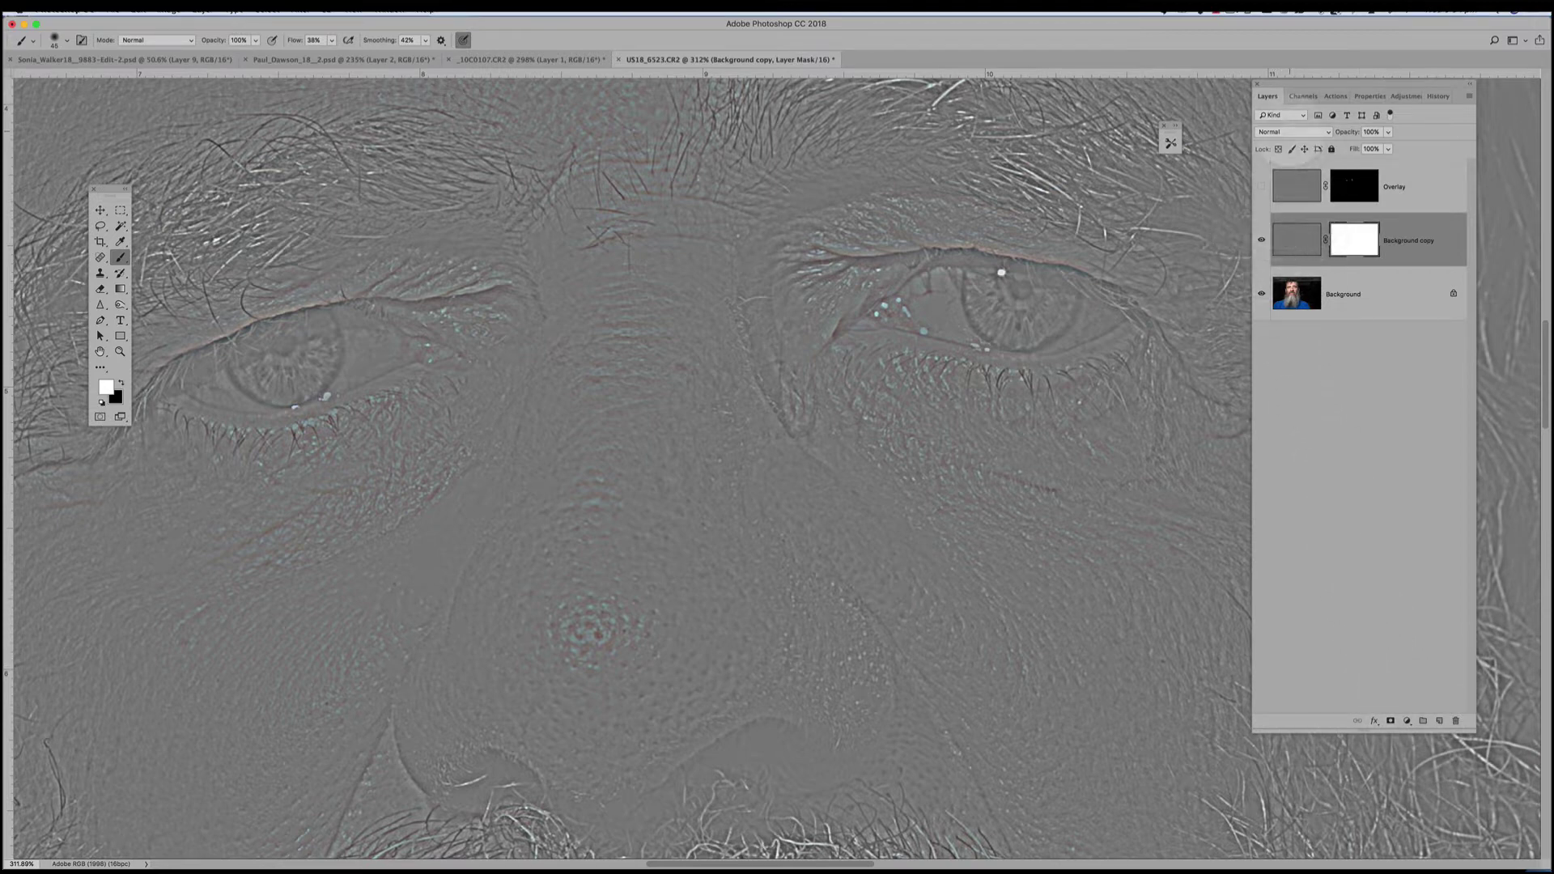
click(1293, 131)
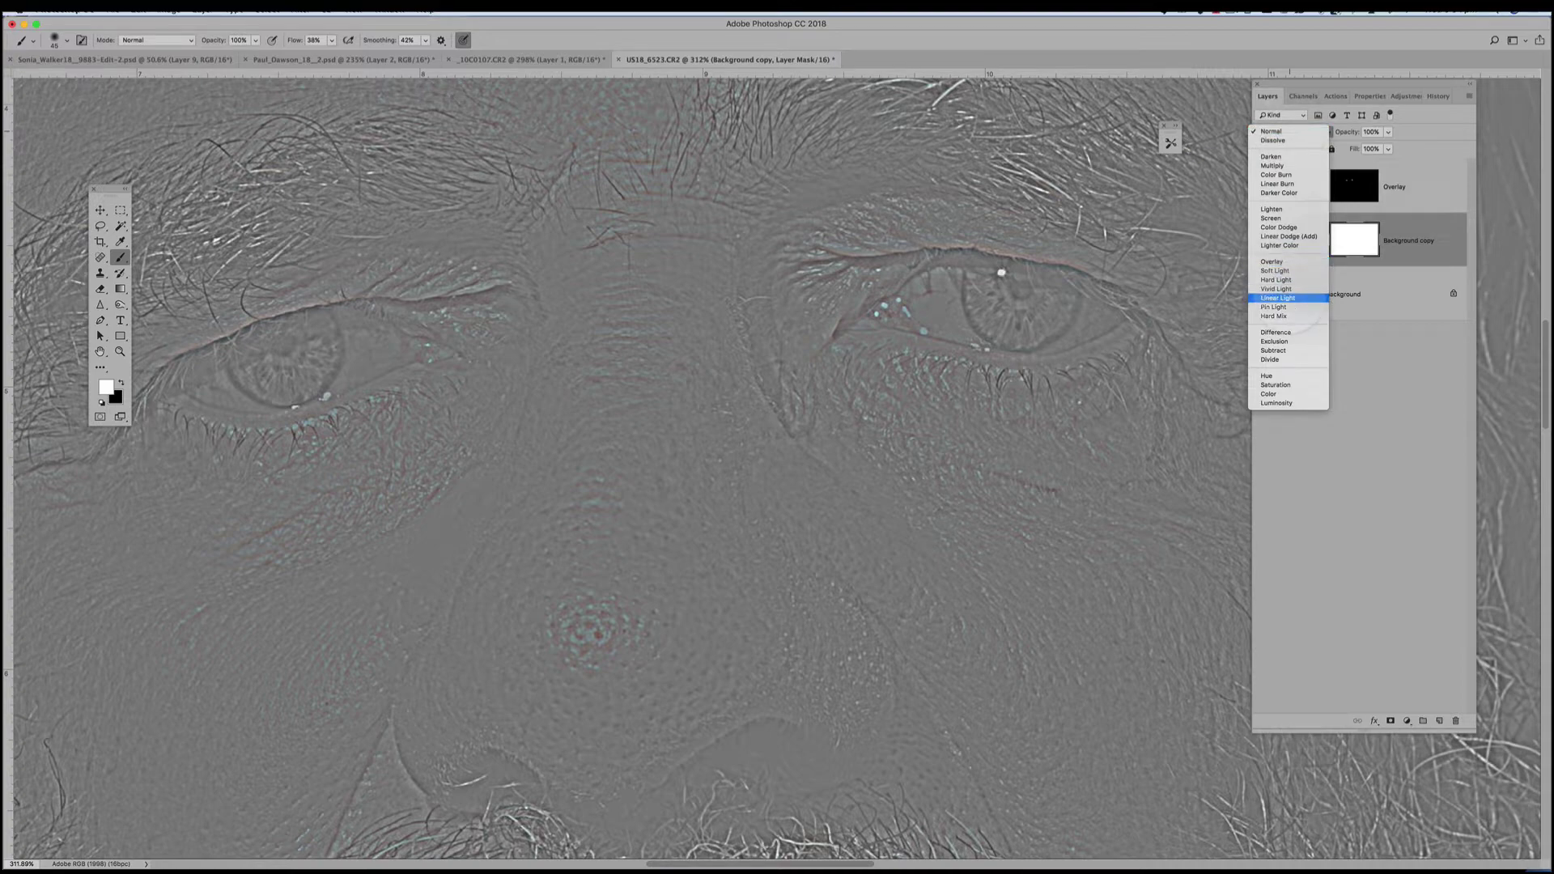
click(1278, 298)
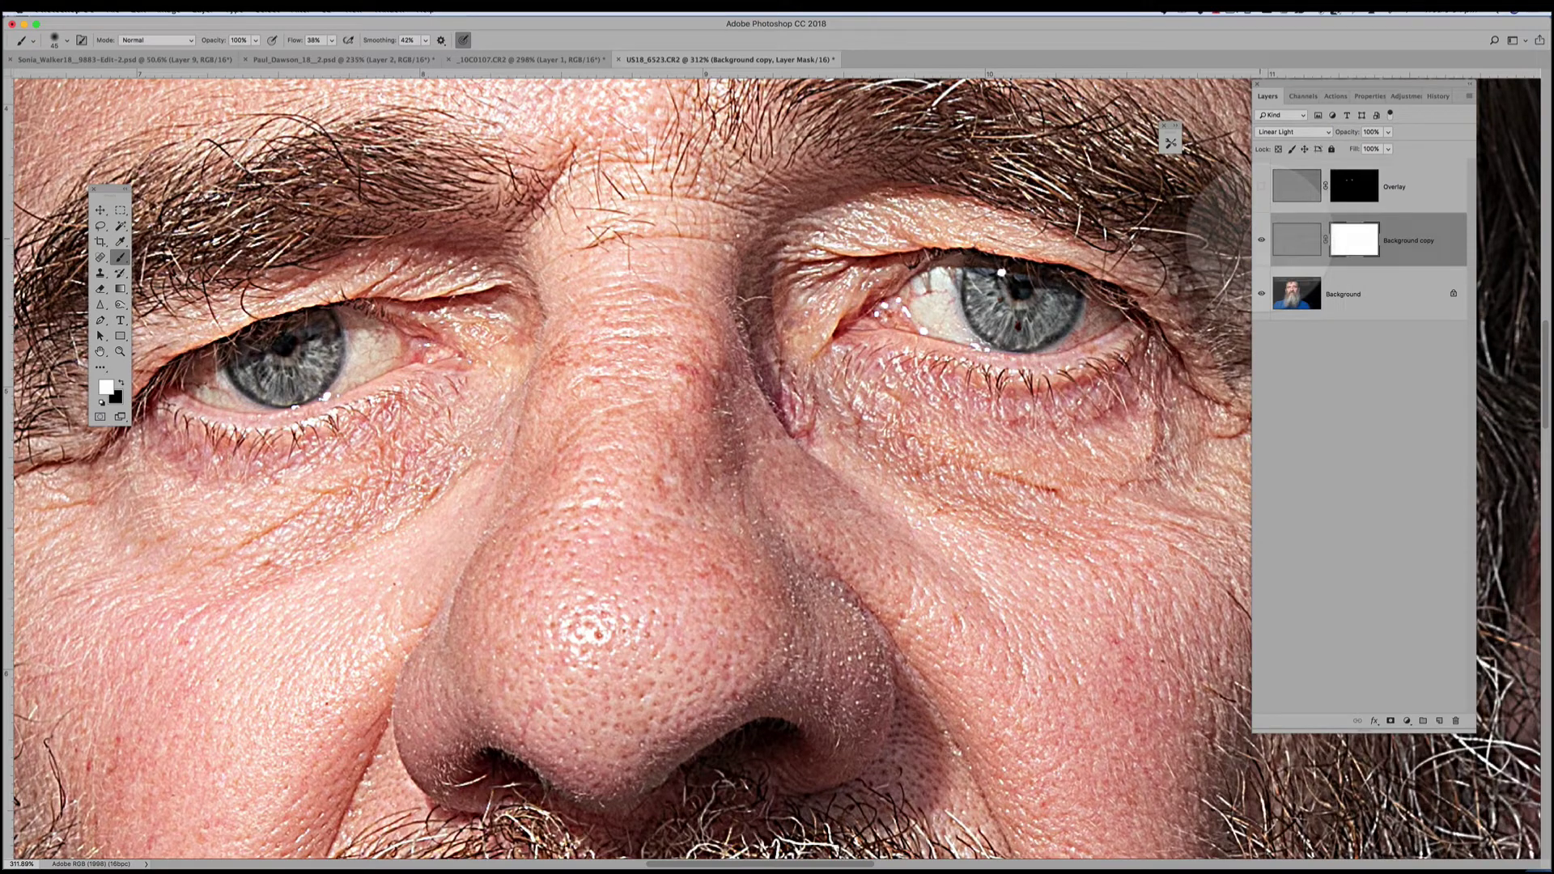
Toggle the Linear Light layer's visibility repeatedly to compare the face with and without the overall sharpening
click(1262, 240)
click(1262, 240)
click(1261, 239)
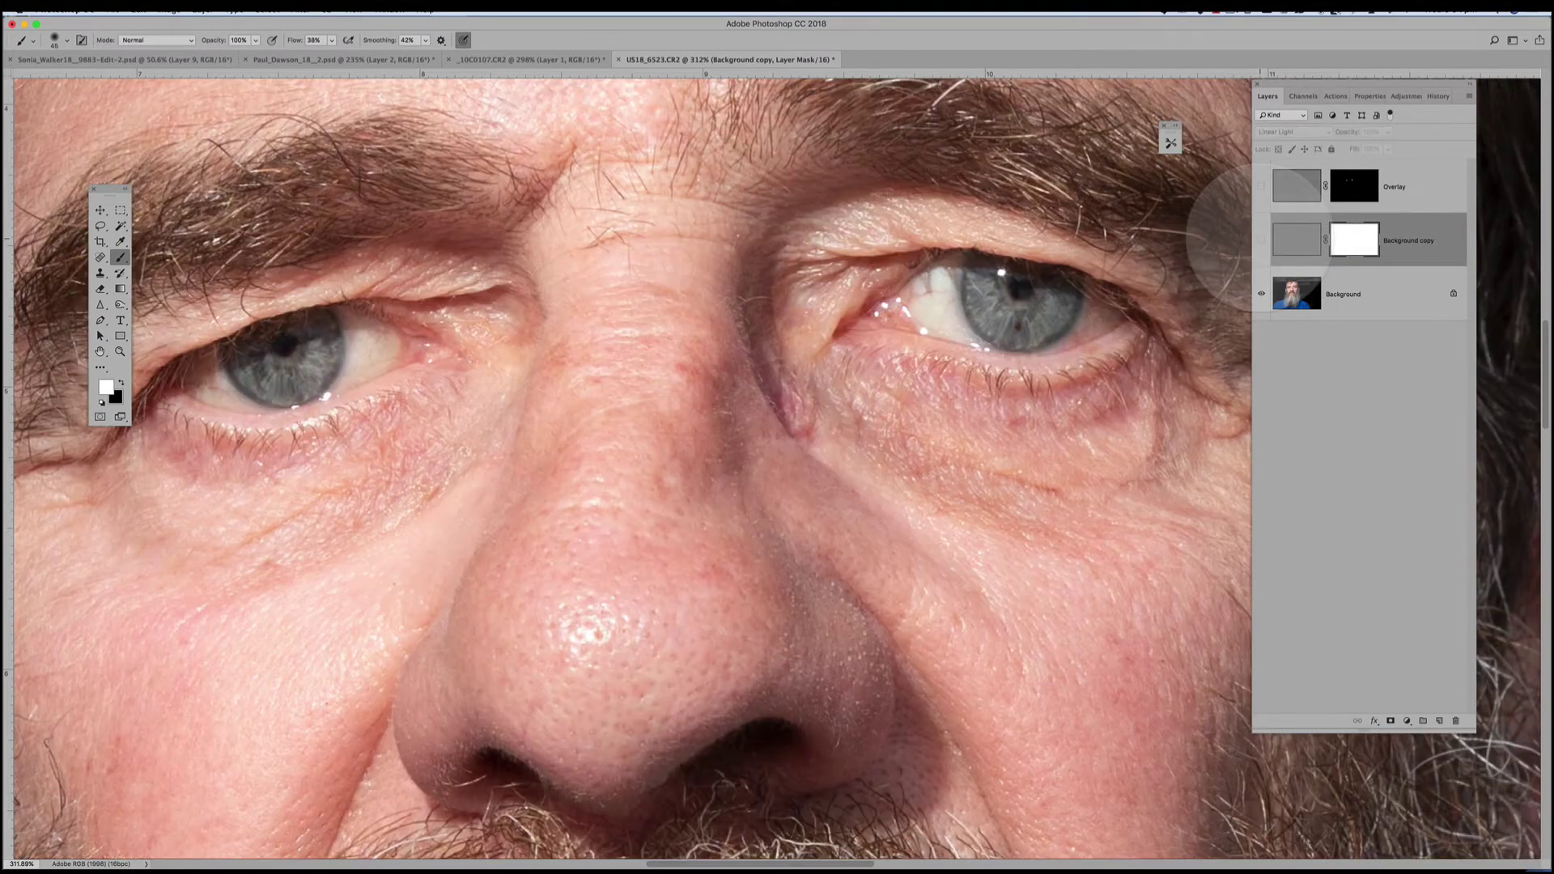
click(1261, 240)
click(1261, 240)
click(1261, 240)
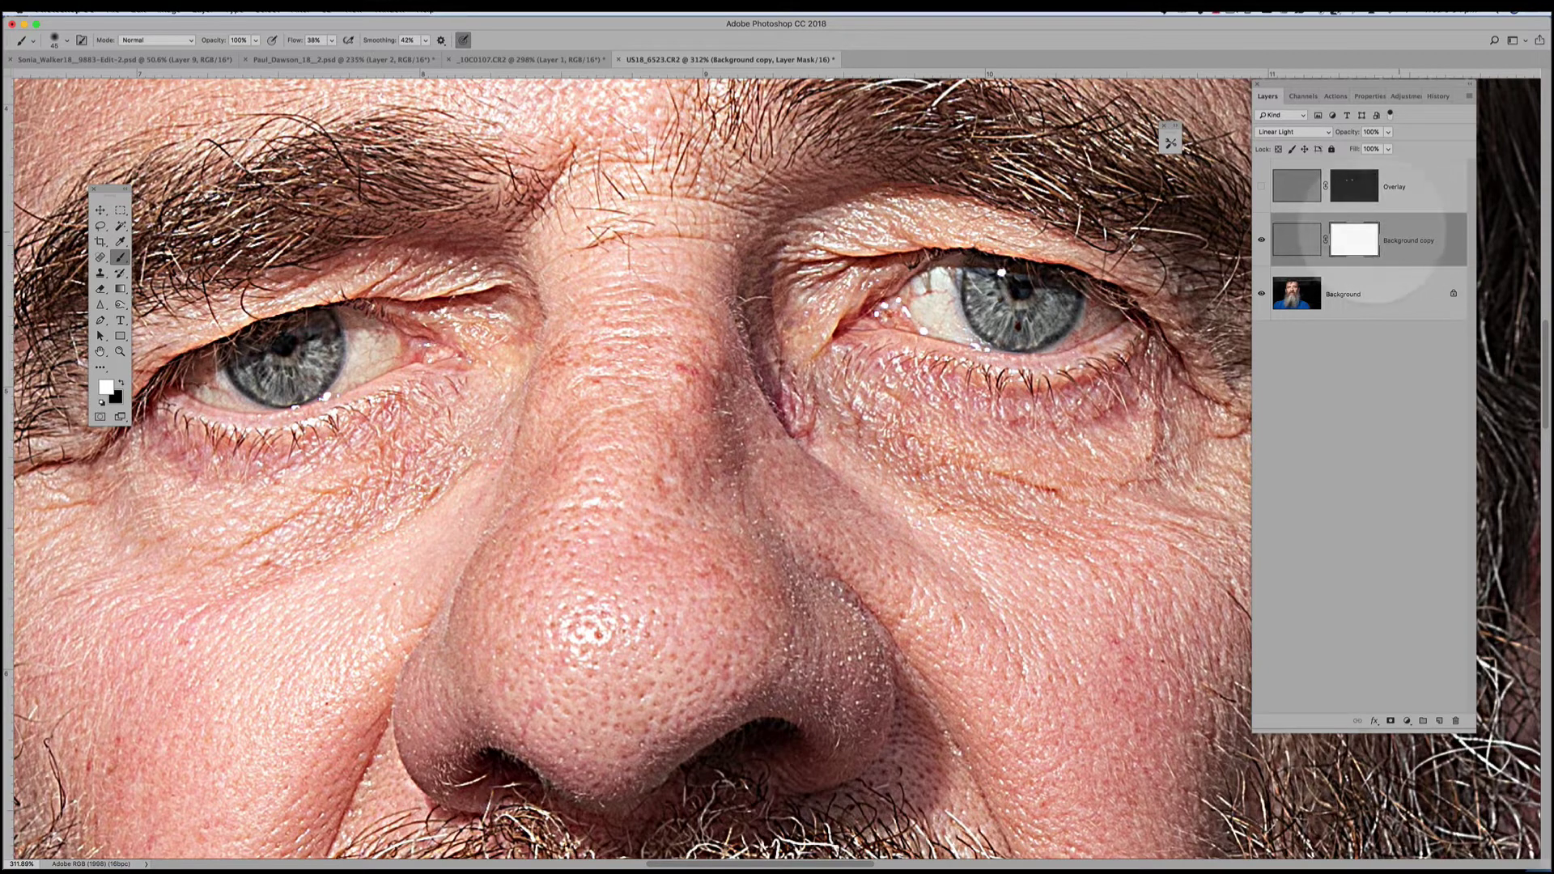
Invert the layer mask to black and paint white over both irises to reveal the sharpening
key(super)
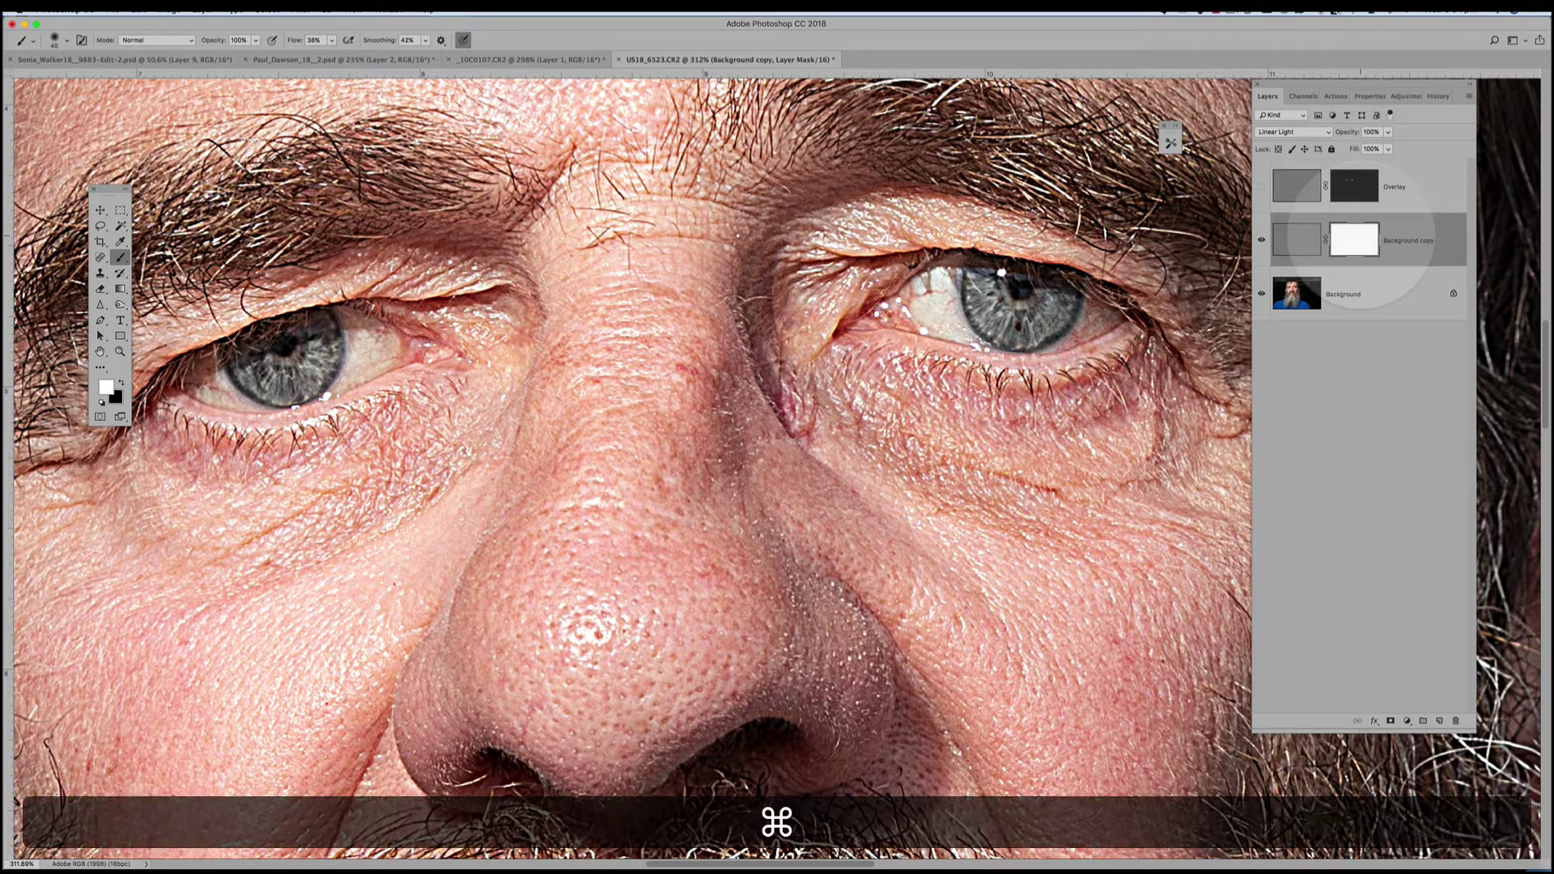
key(super+i)
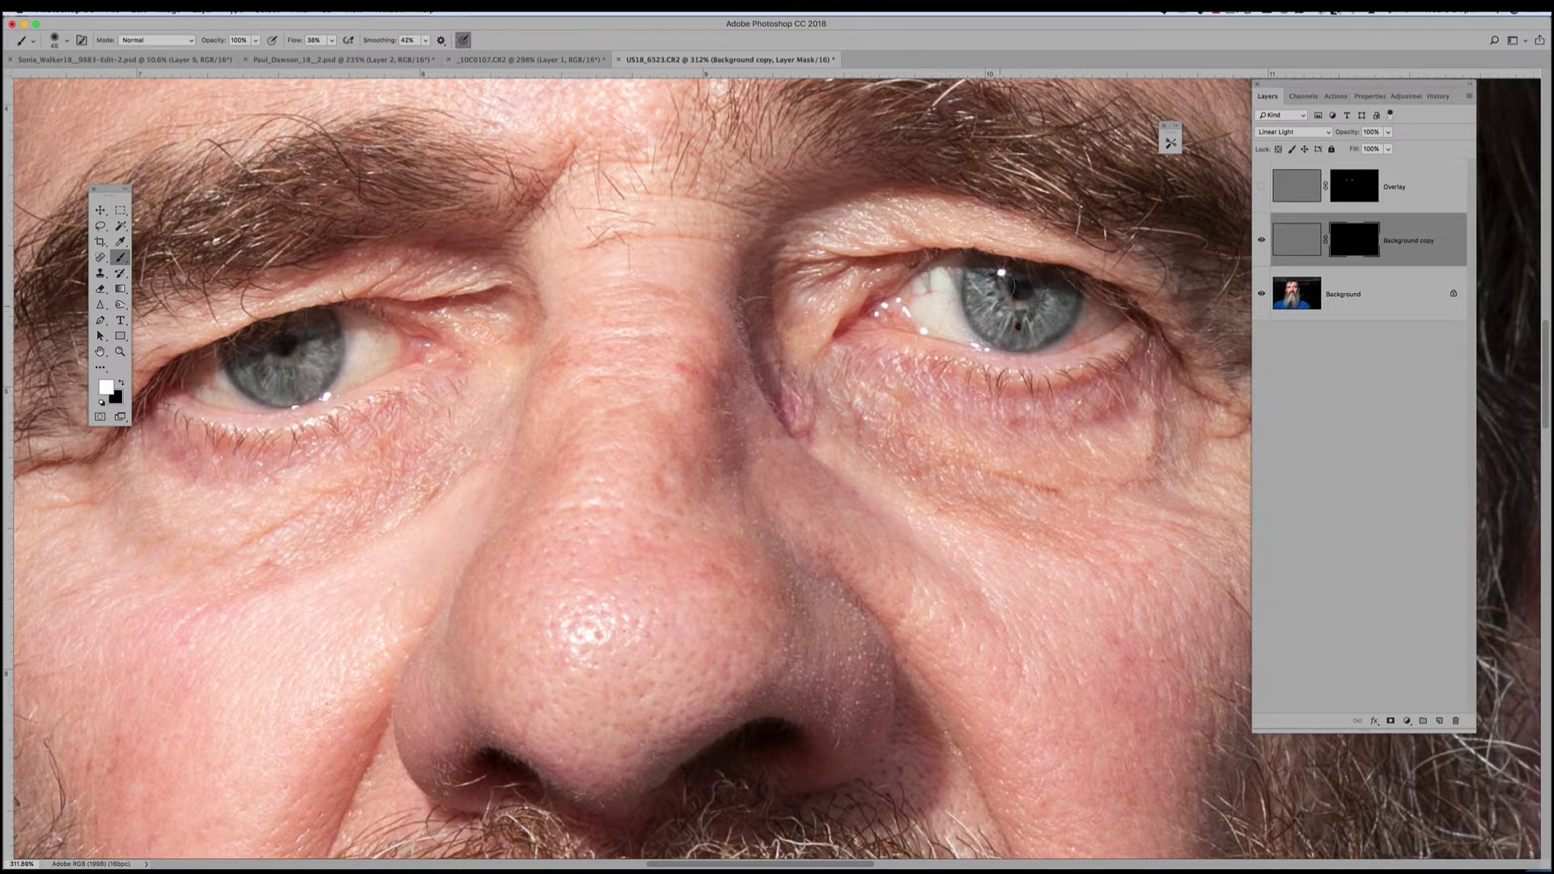
drag(1012, 289, 1071, 292)
mouse_move(258, 352)
mouse_down()
mouse_move(335, 318)
mouse_move(320, 346)
mouse_move(240, 356)
mouse_up()
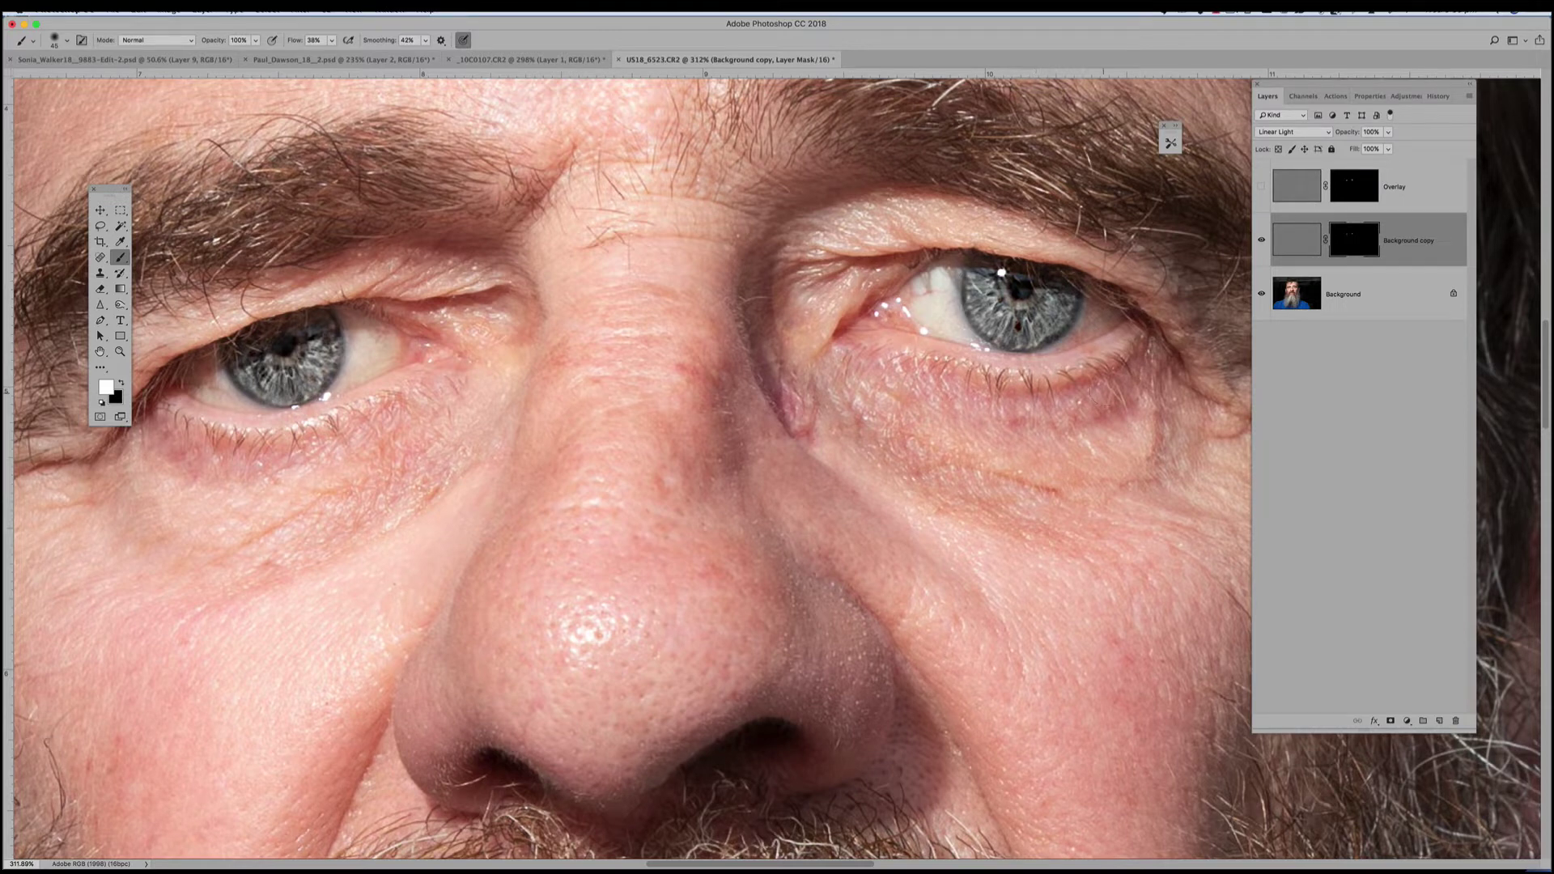
Paint white on the mask over the lower eyelashes and eyebrows of both eyes to sharpen them
mouse_move(1079, 362)
mouse_down()
mouse_move(1004, 378)
mouse_move(876, 350)
mouse_move(1029, 401)
mouse_up()
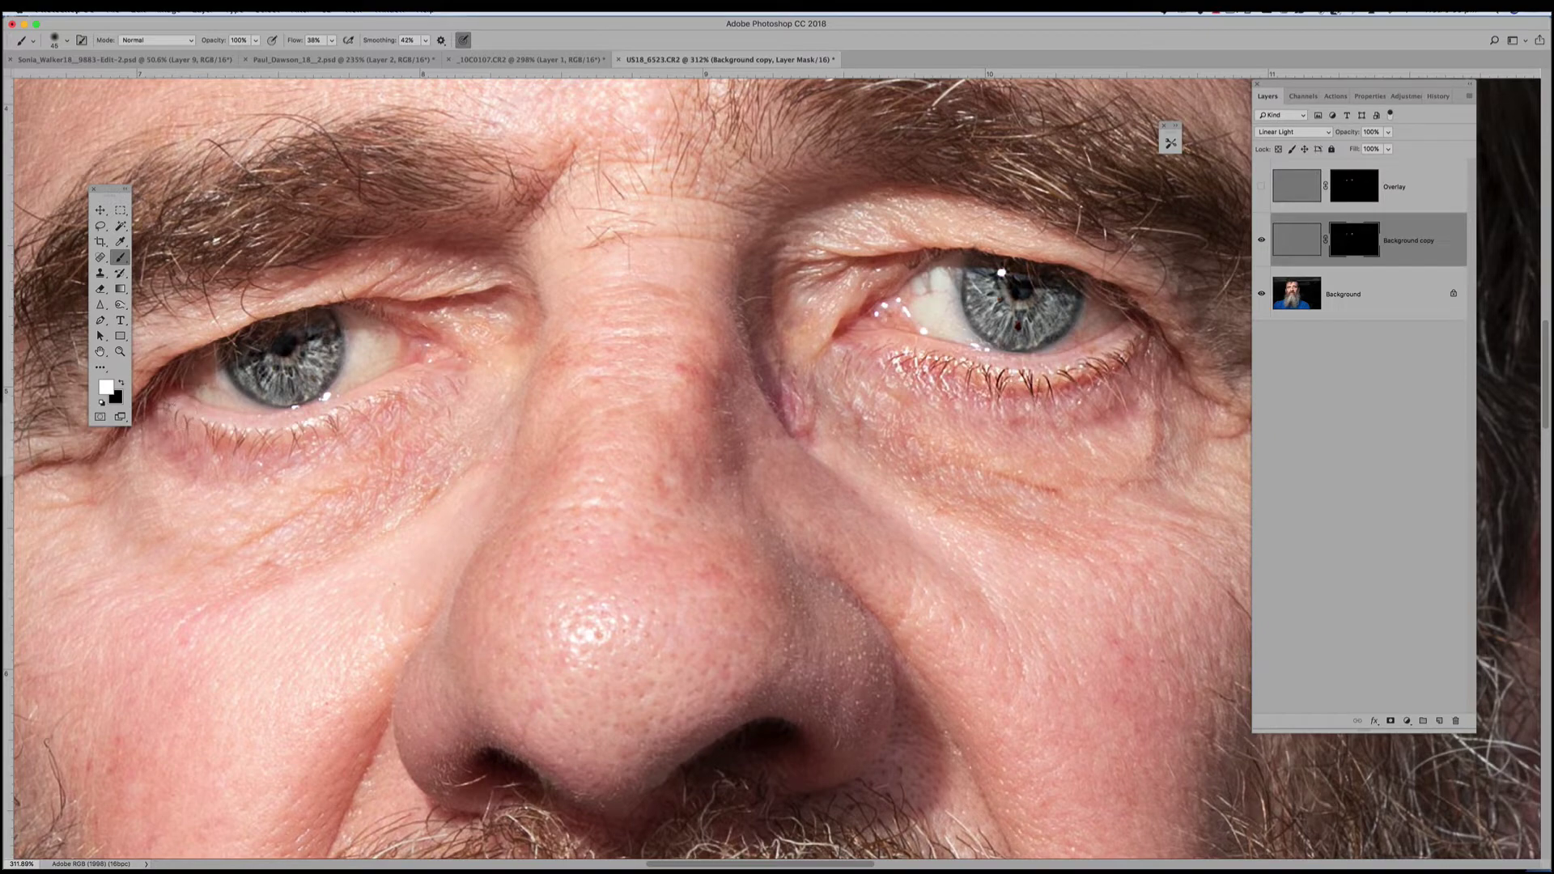
mouse_move(197, 430)
mouse_down()
mouse_move(269, 445)
mouse_move(401, 405)
mouse_up()
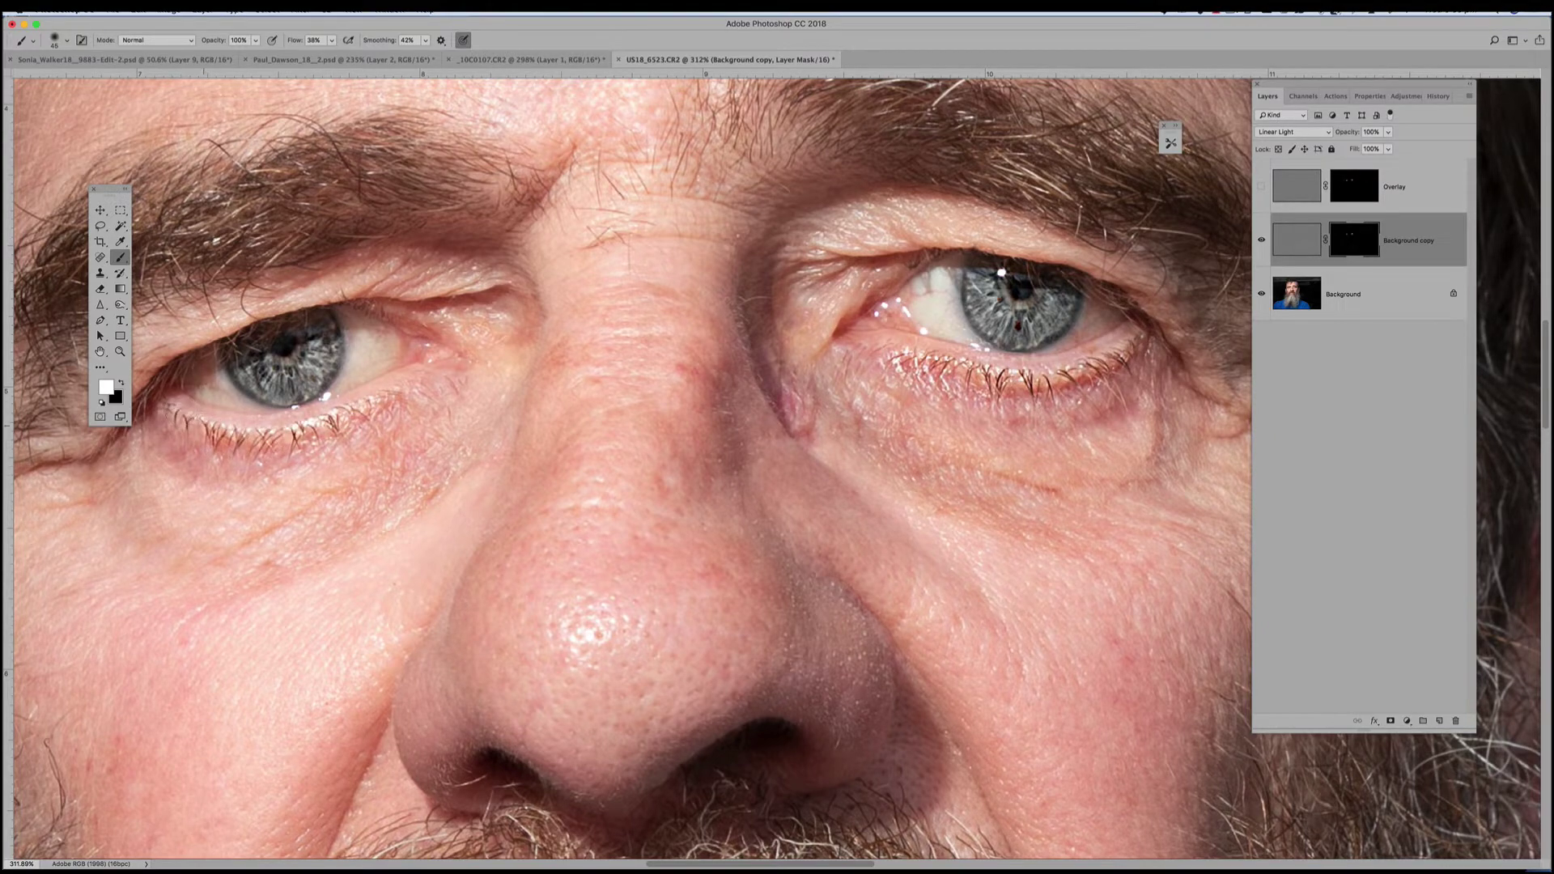
mouse_move(377, 204)
mouse_down()
mouse_move(217, 251)
mouse_move(259, 198)
mouse_move(335, 183)
mouse_up()
mouse_move(1091, 162)
mouse_down()
mouse_move(970, 139)
mouse_move(1136, 177)
mouse_move(1200, 258)
mouse_move(1221, 230)
mouse_move(935, 113)
mouse_up()
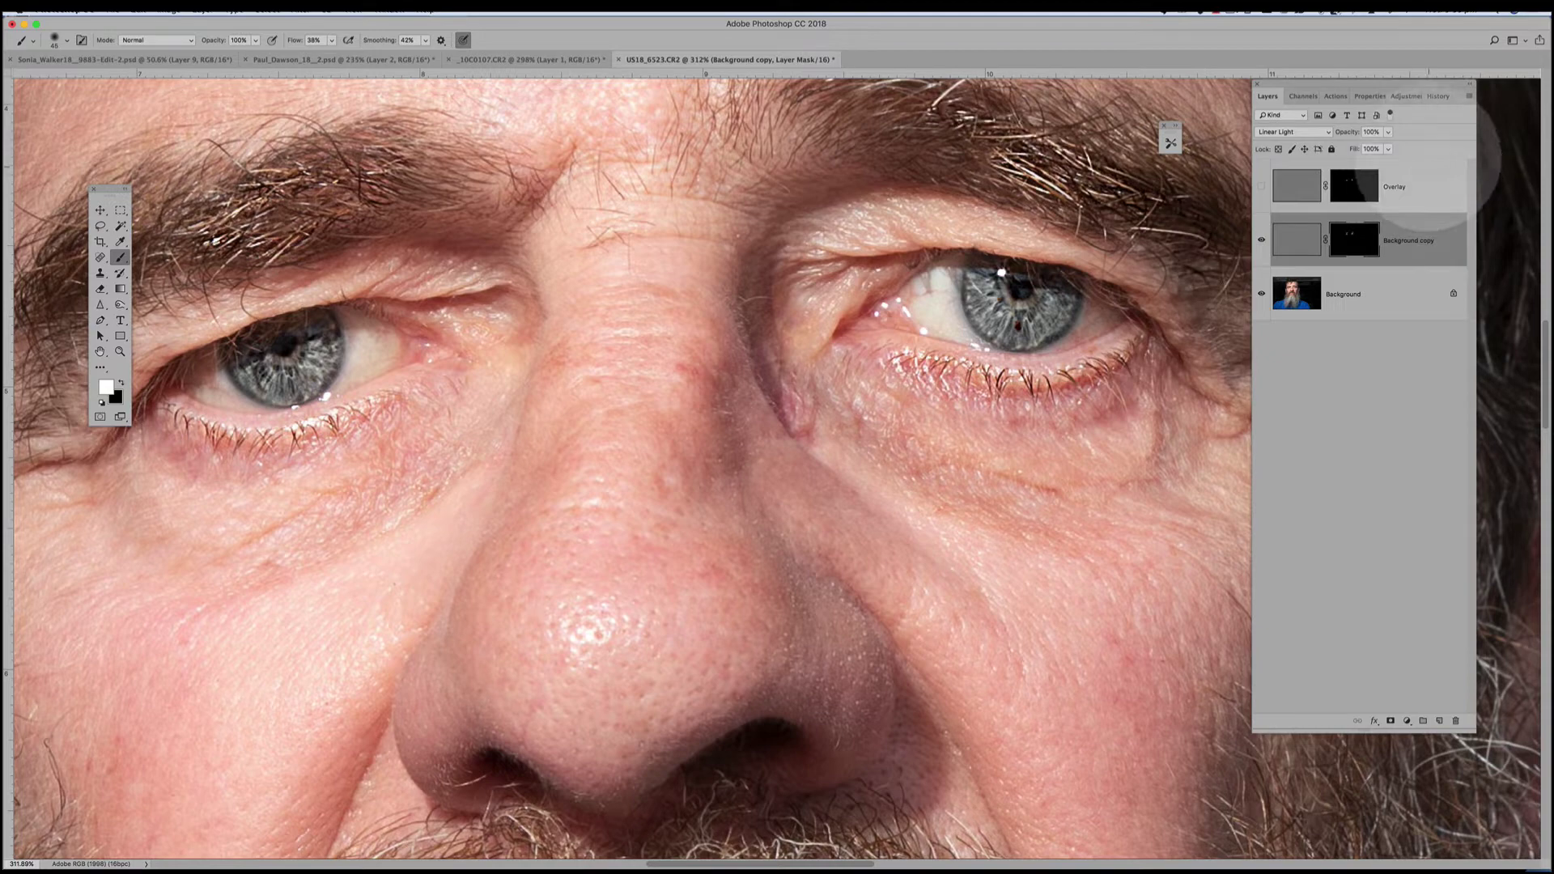
Slightly lower the Linear Light layer's opacity and paint black on its mask to soften the lower lashes of the left-hand eye
click(1388, 132)
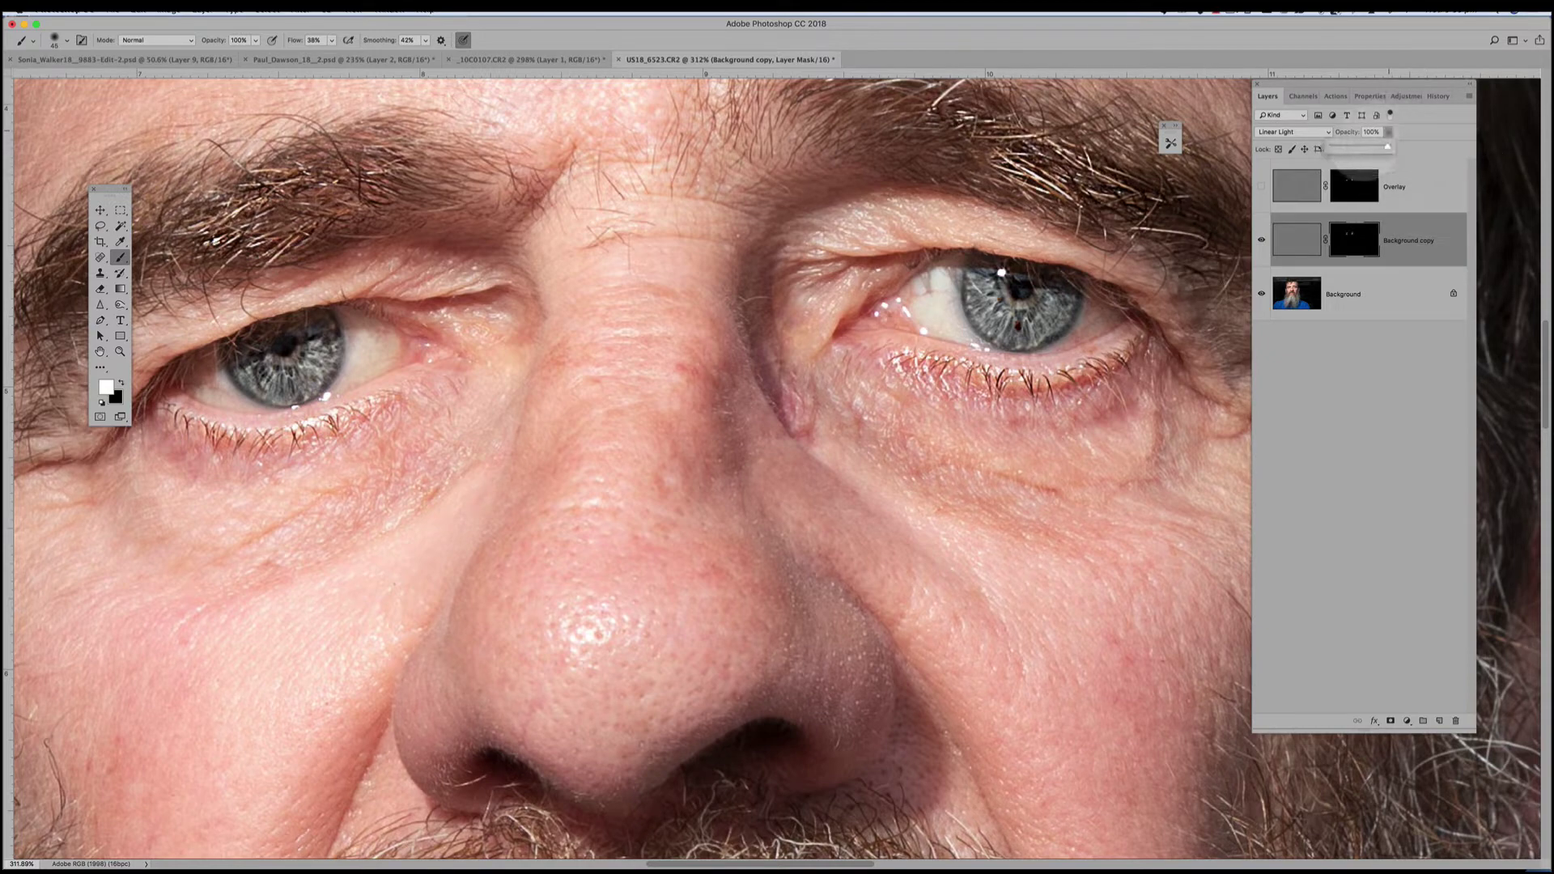
mouse_move(1365, 147)
mouse_down()
mouse_move(1321, 147)
mouse_move(1384, 147)
mouse_up()
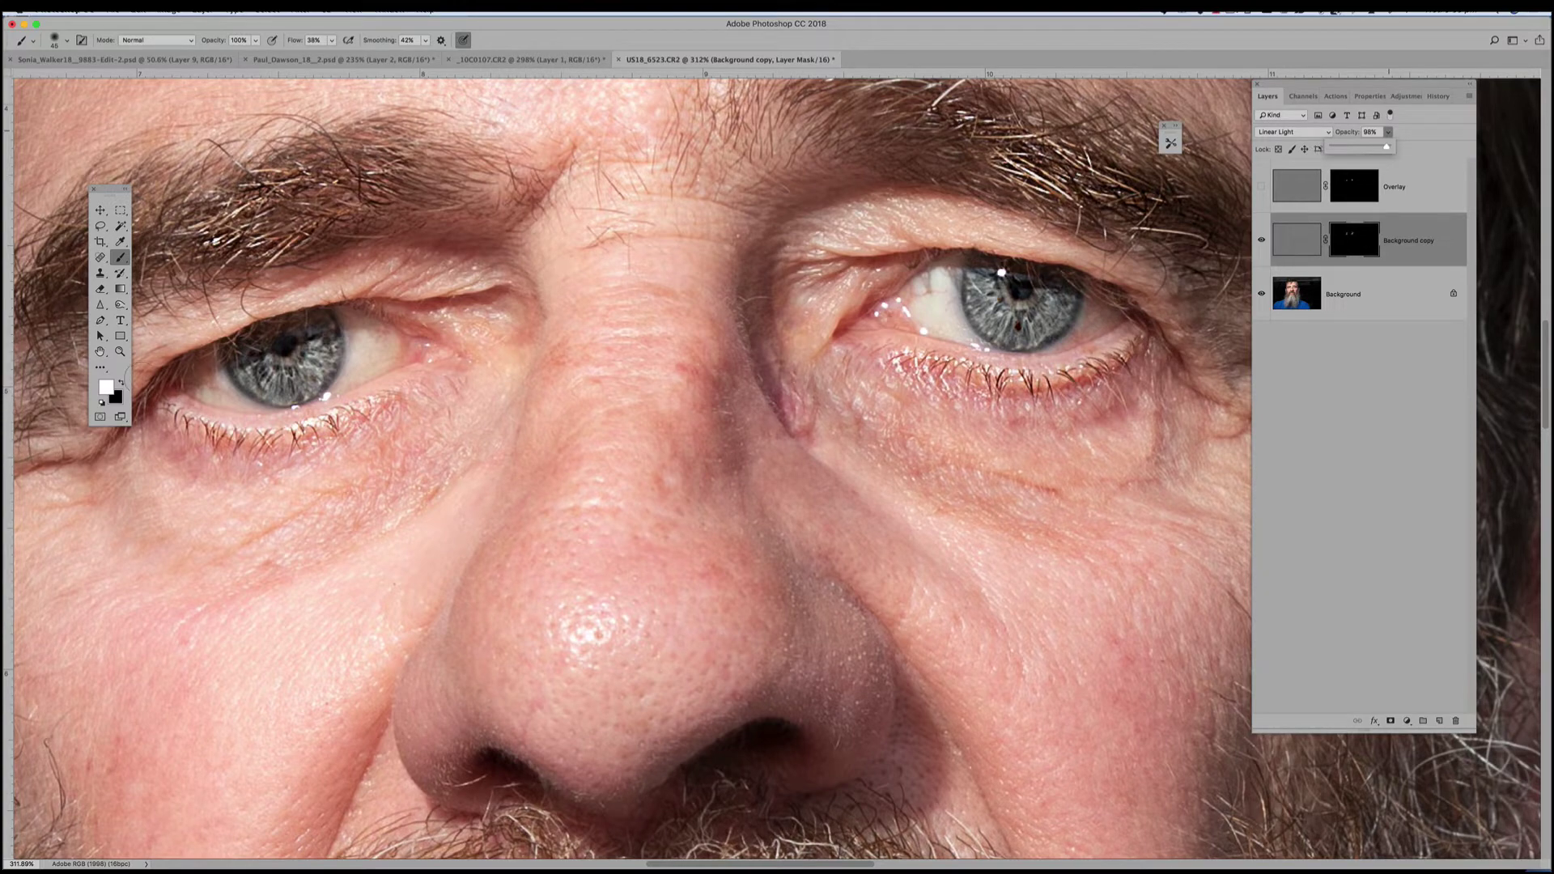
click(122, 383)
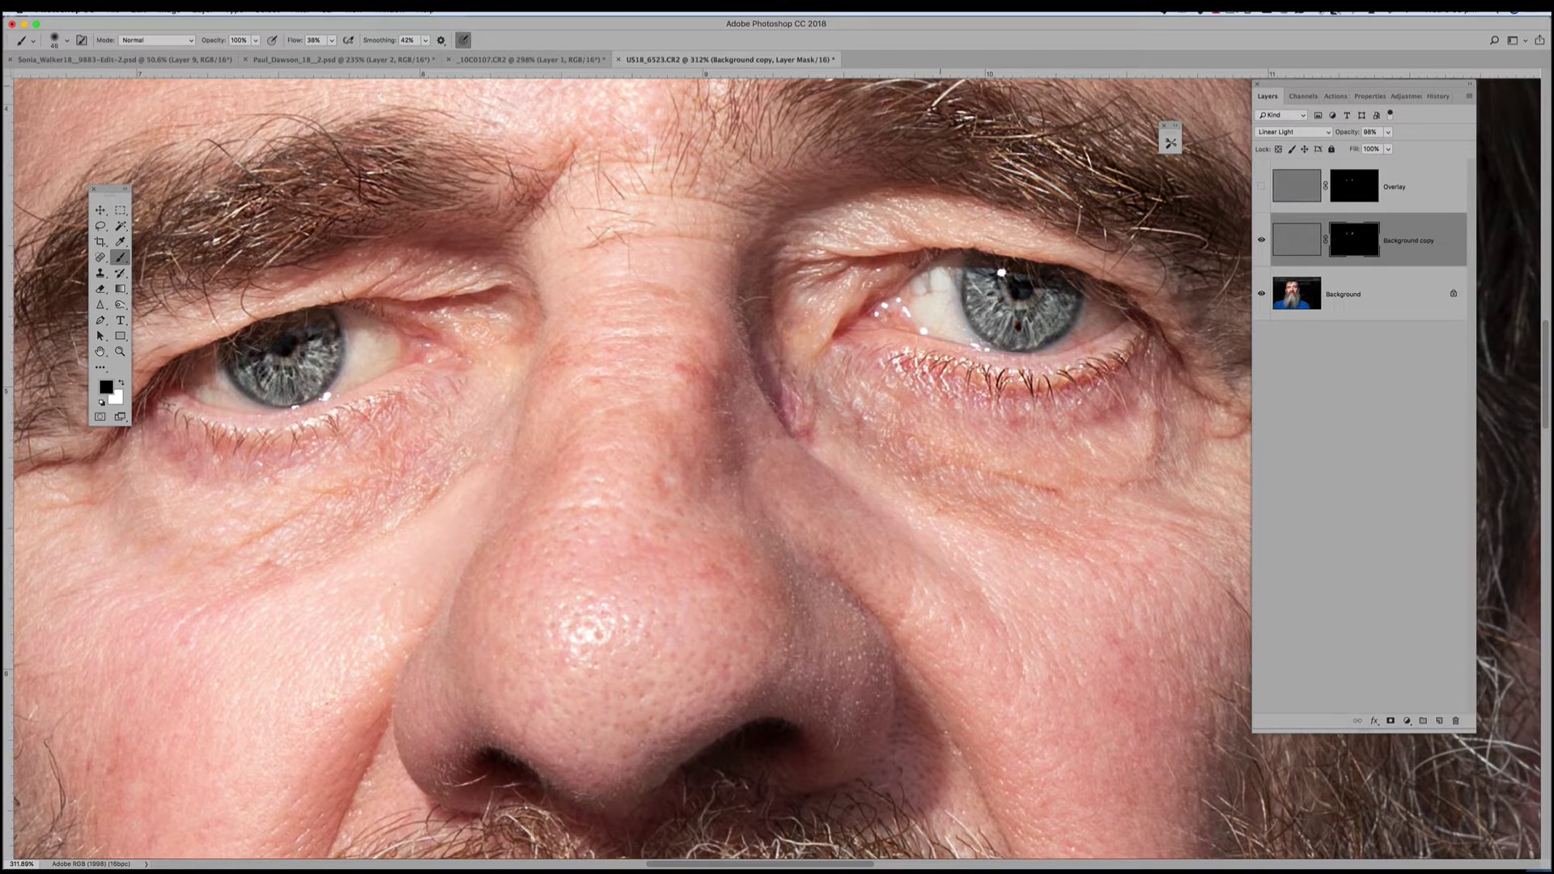
Rename the masked Background copy layer to "Linear light"
click(1297, 240)
double_click(1409, 240)
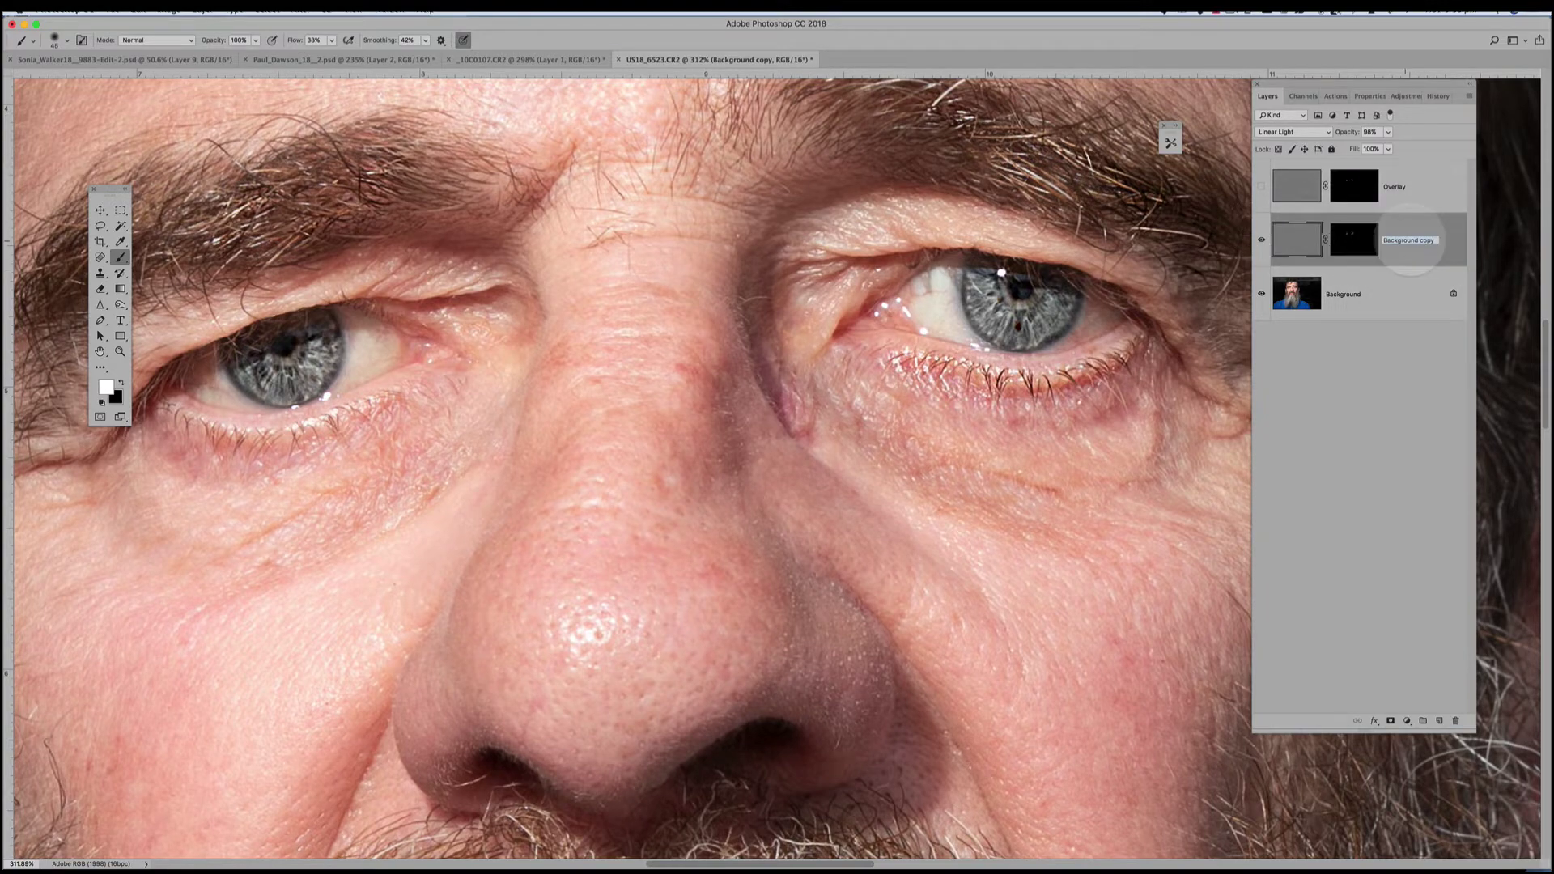
text(Linea)
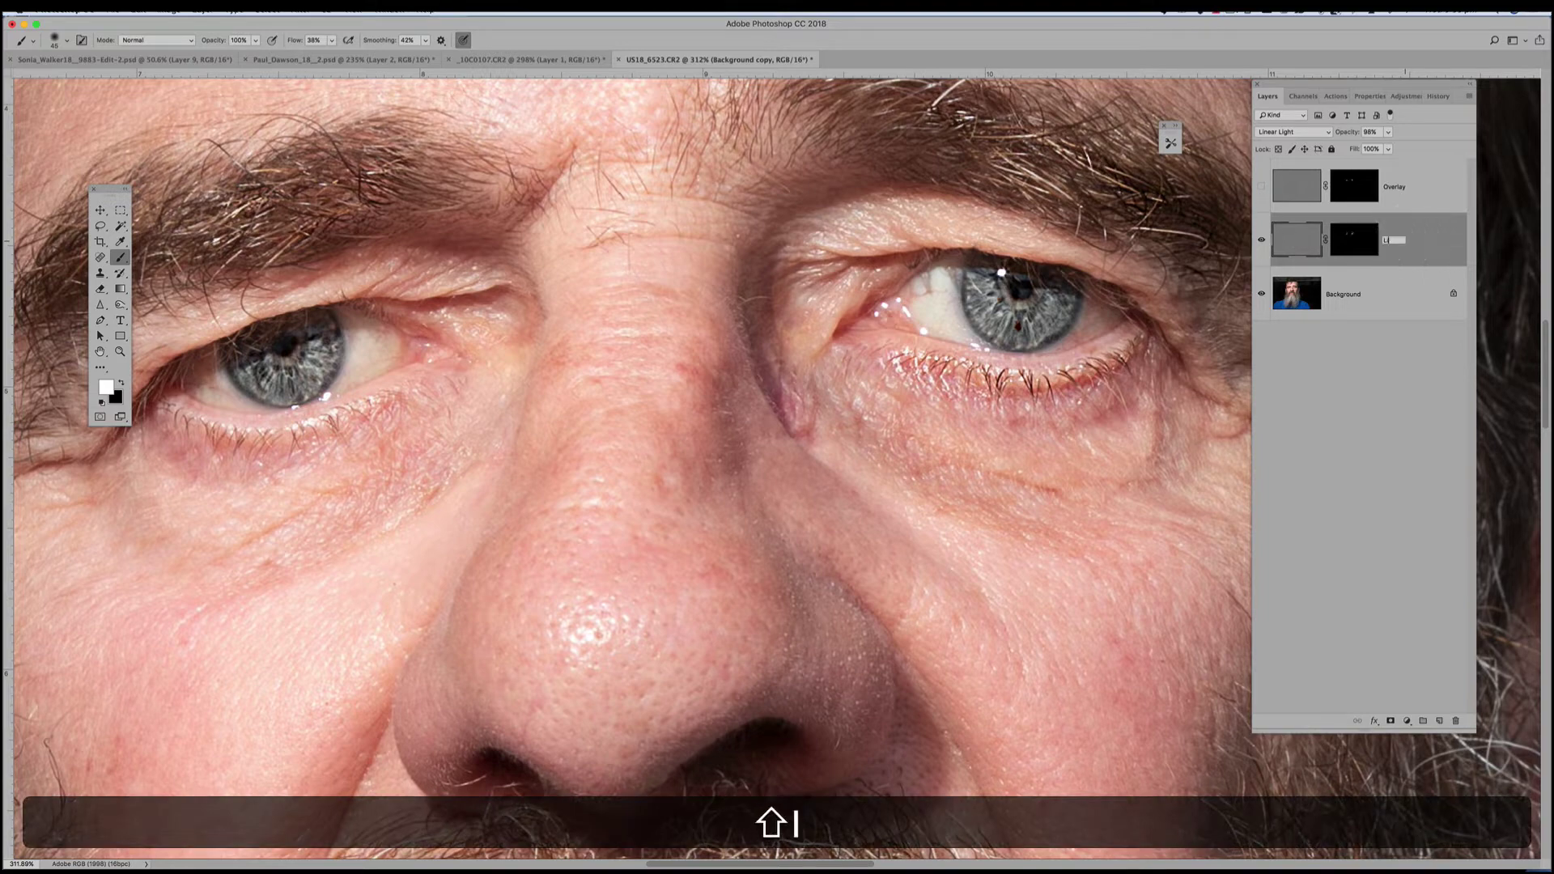
text(r light)
key(Return)
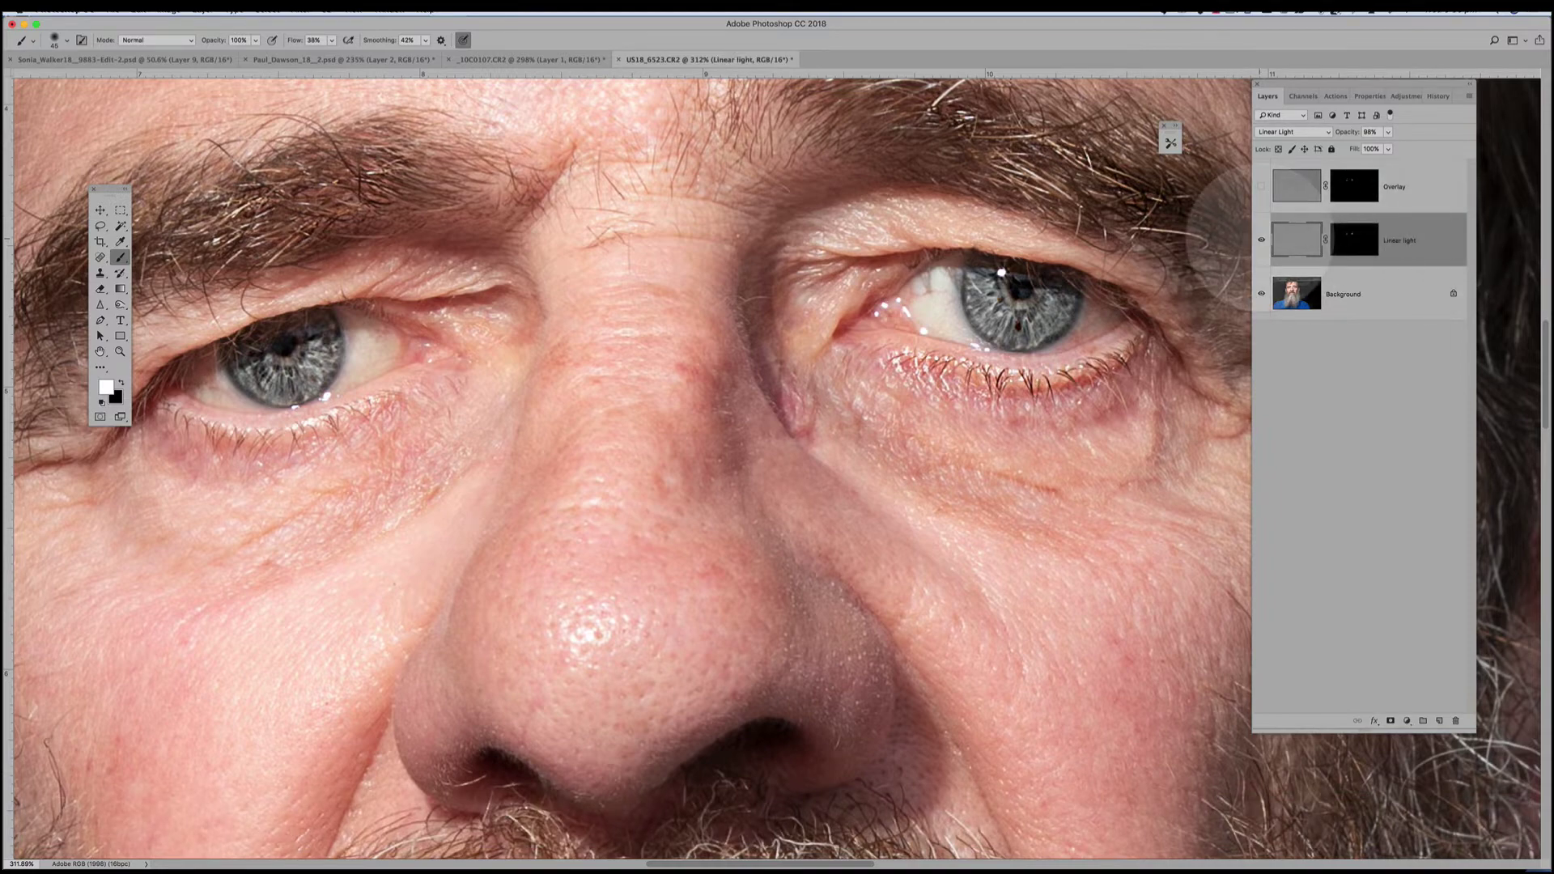
Toggle the visibility of the Linear light and Overlay layers to compare their eye sharpening separately and combined
click(1262, 239)
click(1262, 240)
click(1261, 240)
click(1262, 240)
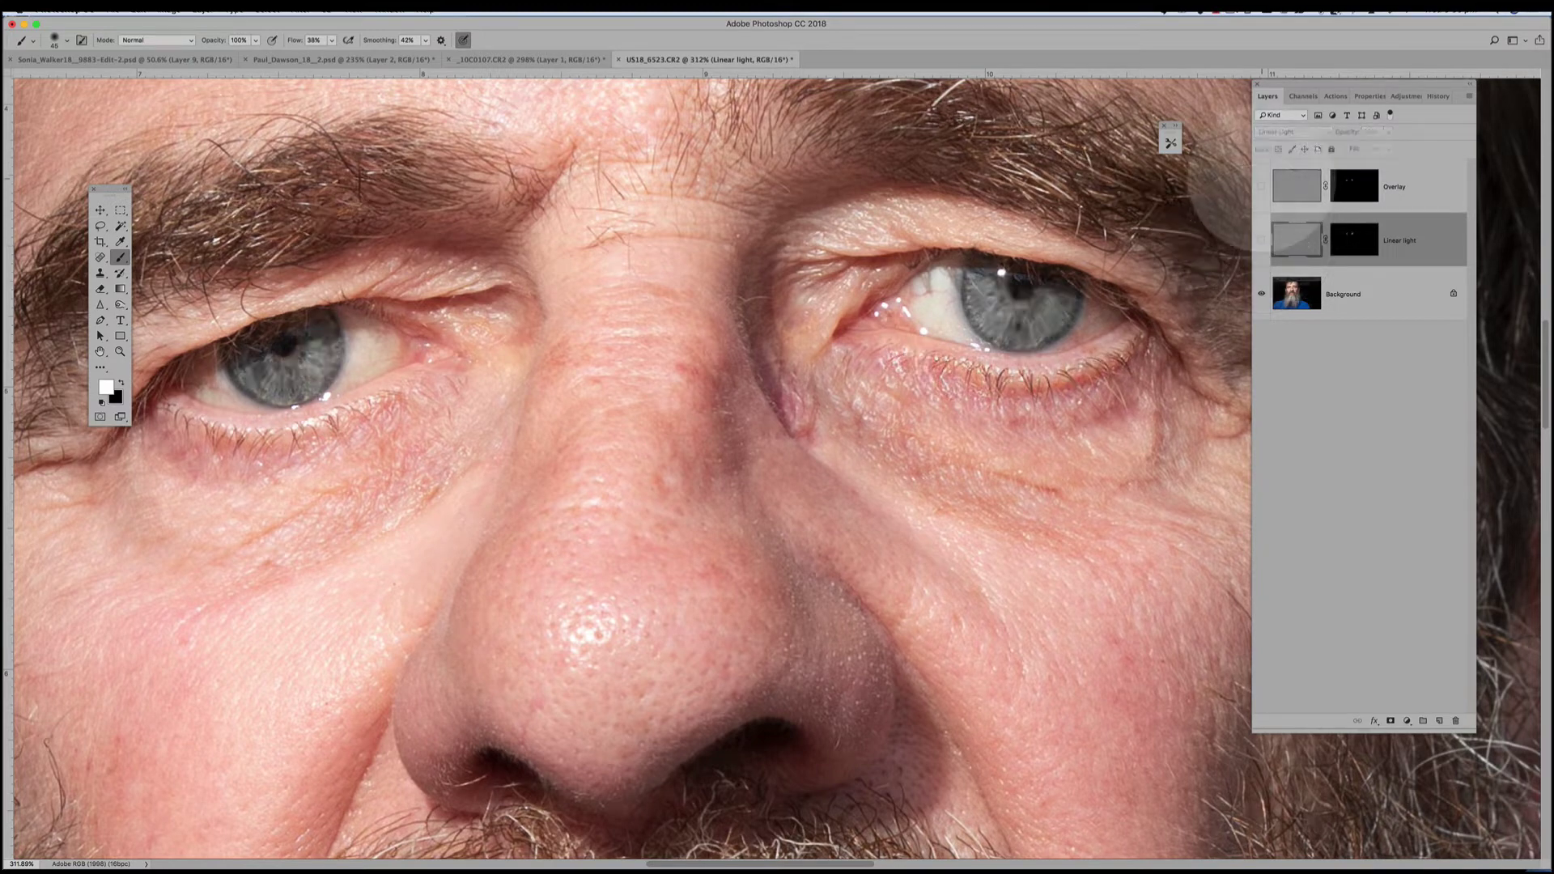
click(1262, 186)
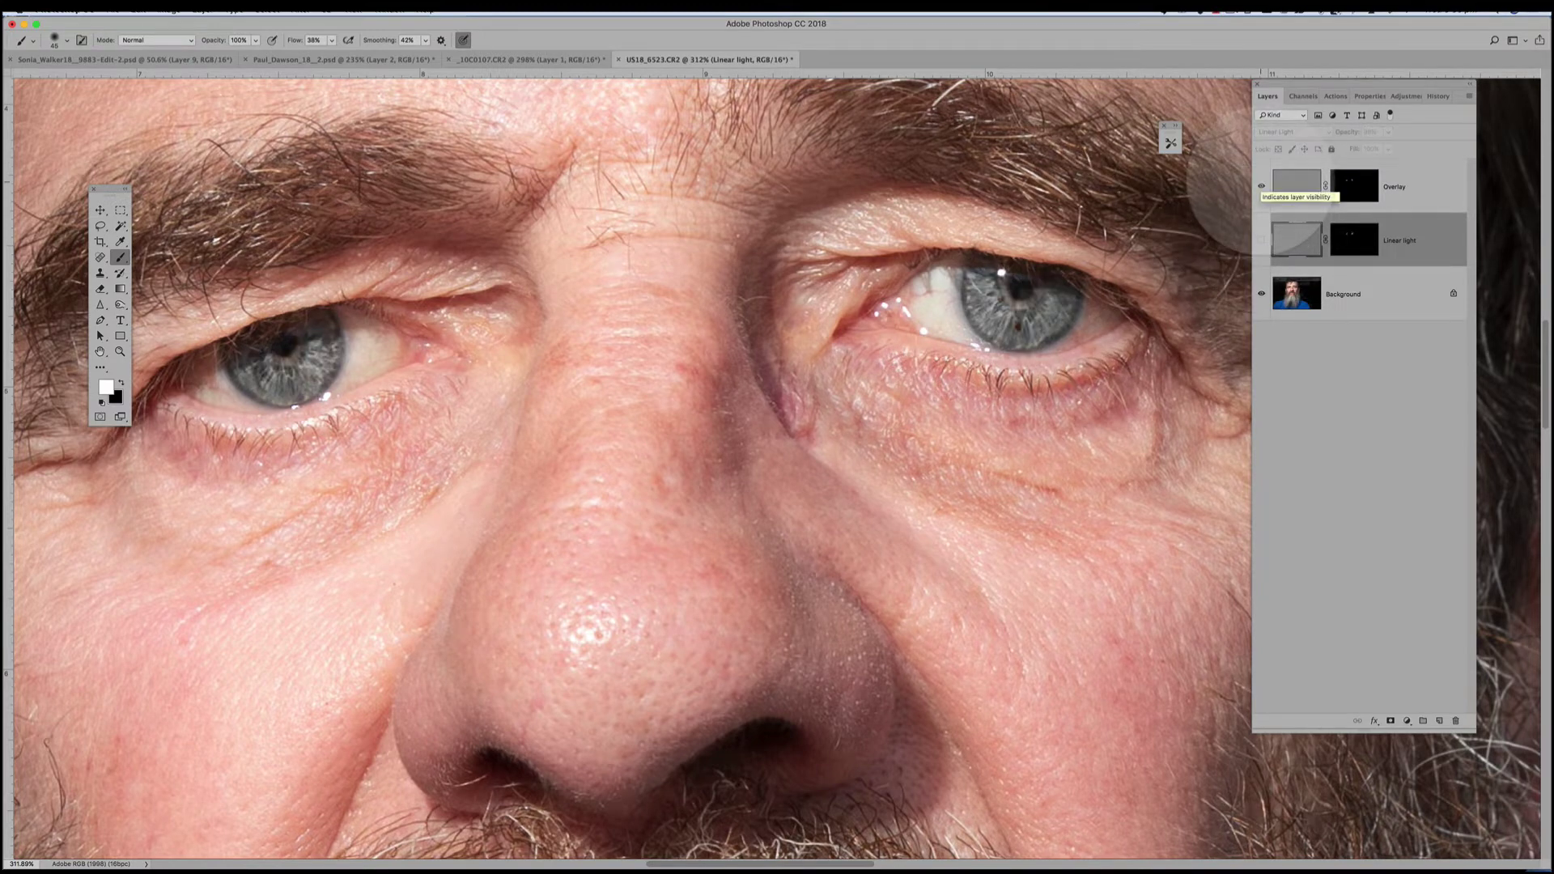
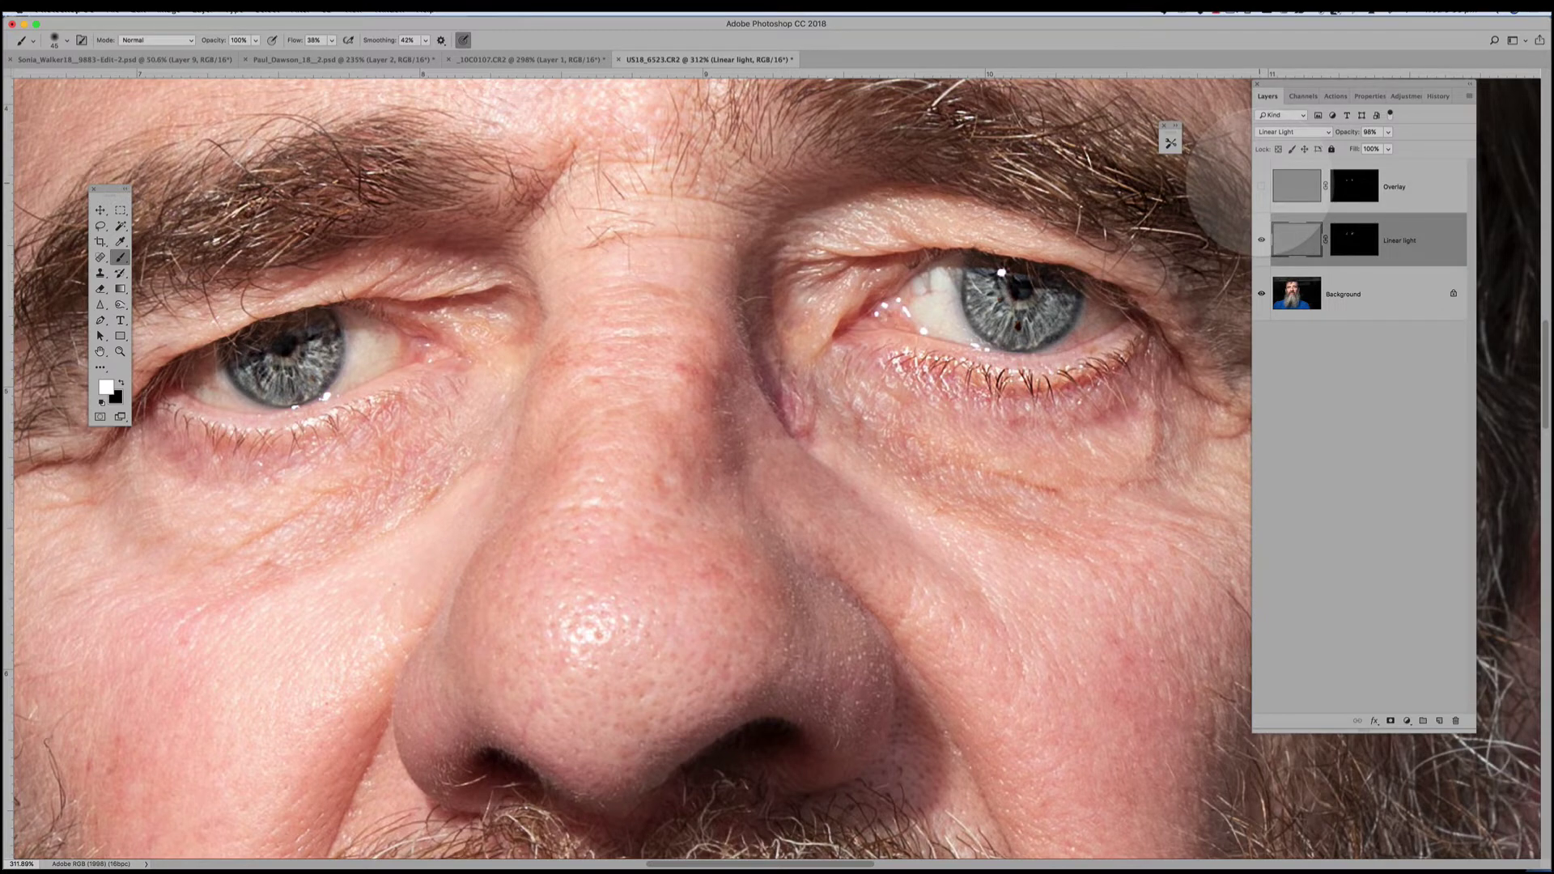
click(1261, 186)
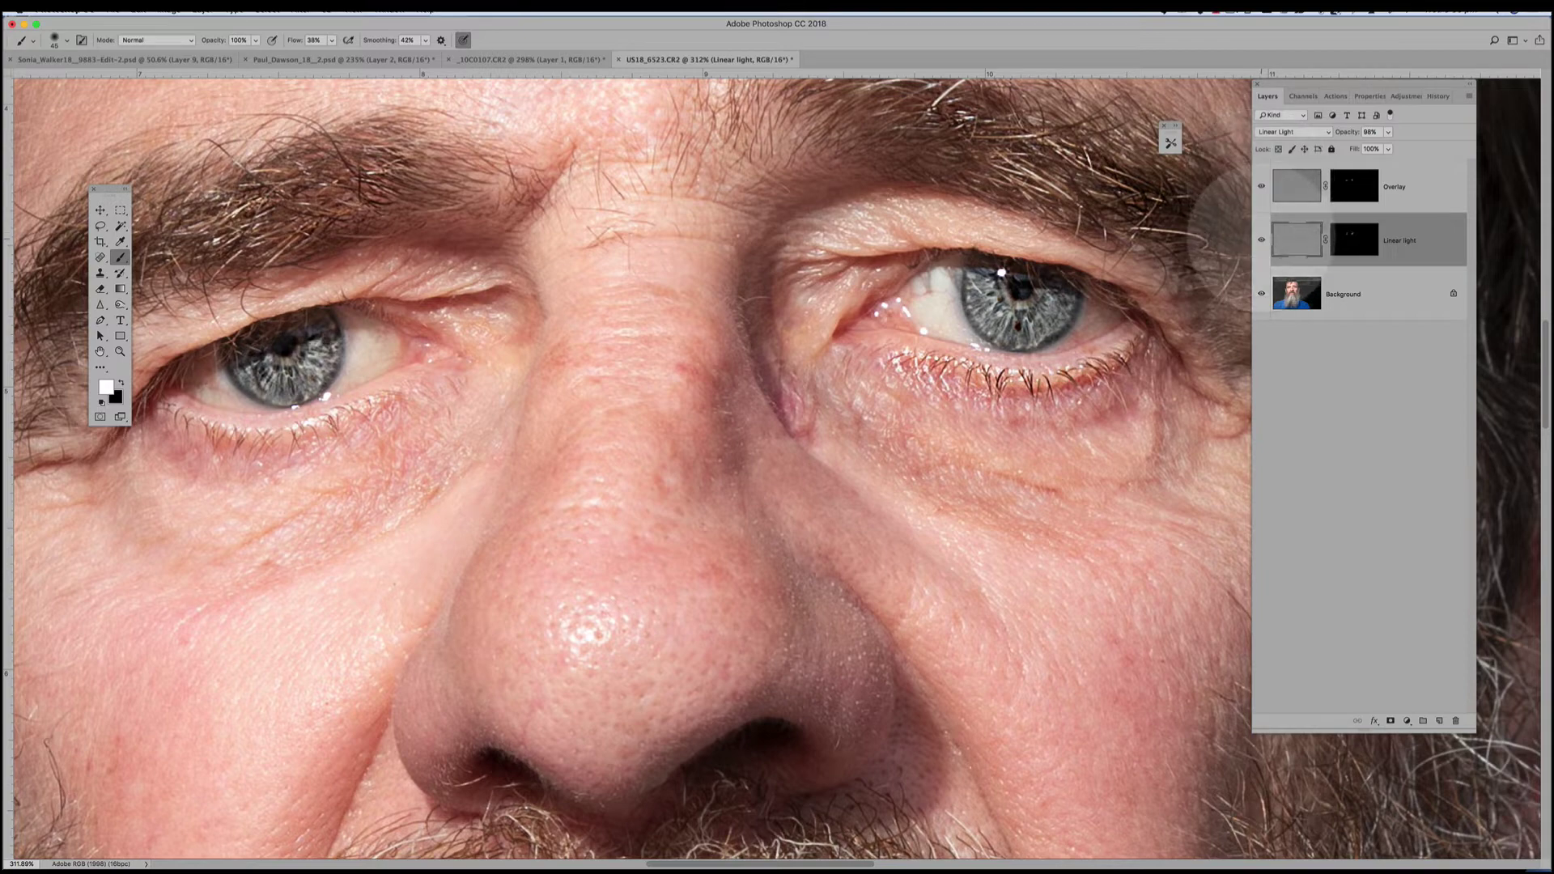
Hide the Overlay and Linear light layers and add a new blank layer above Linear light
drag(1261, 186, 1262, 240)
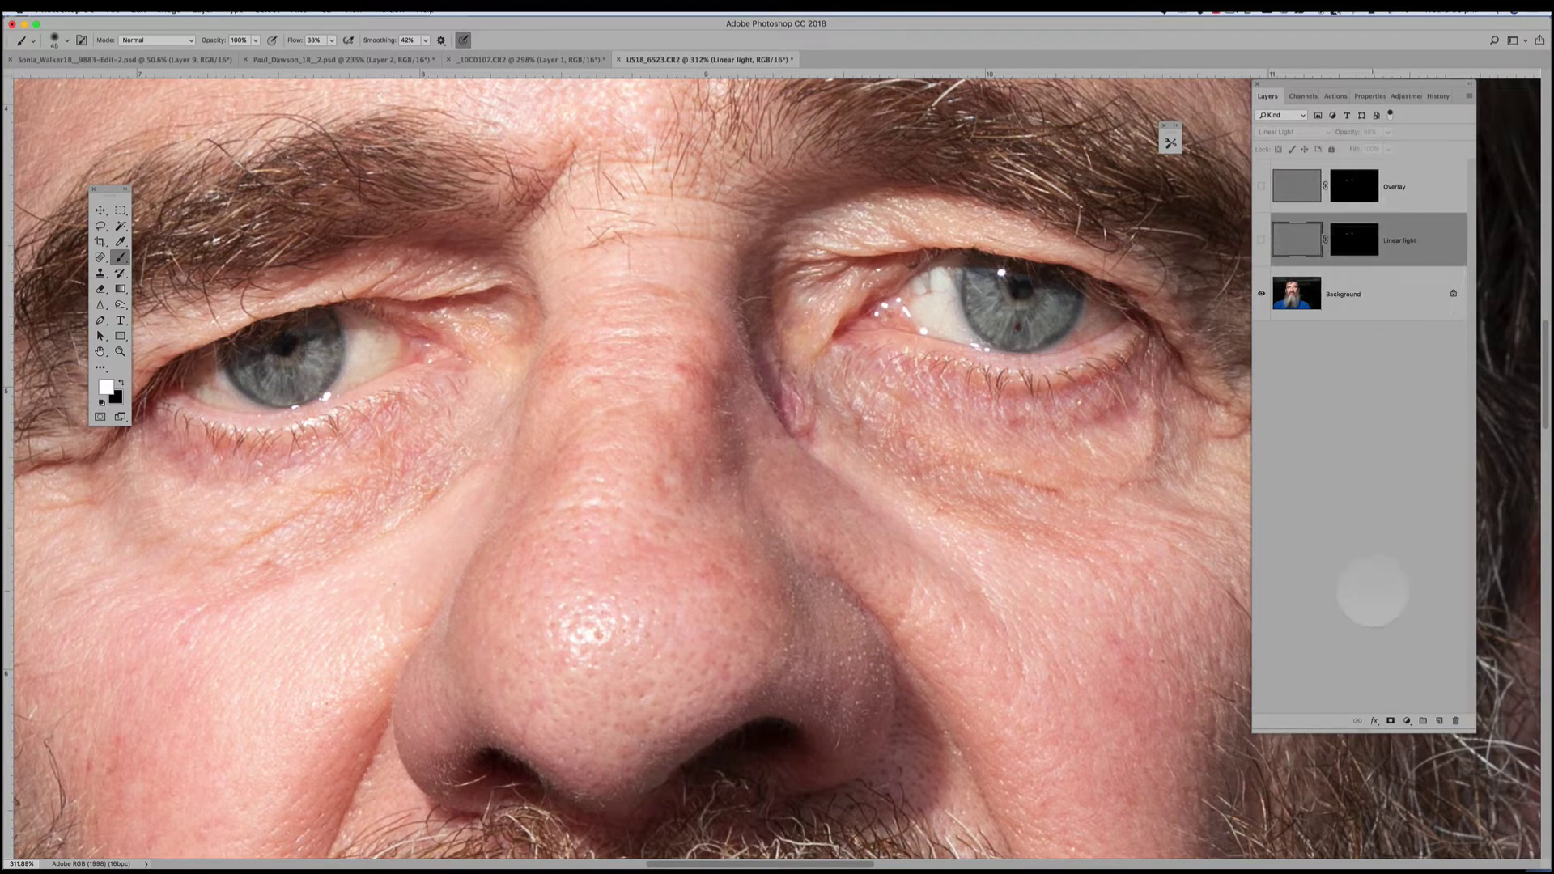
click(1439, 720)
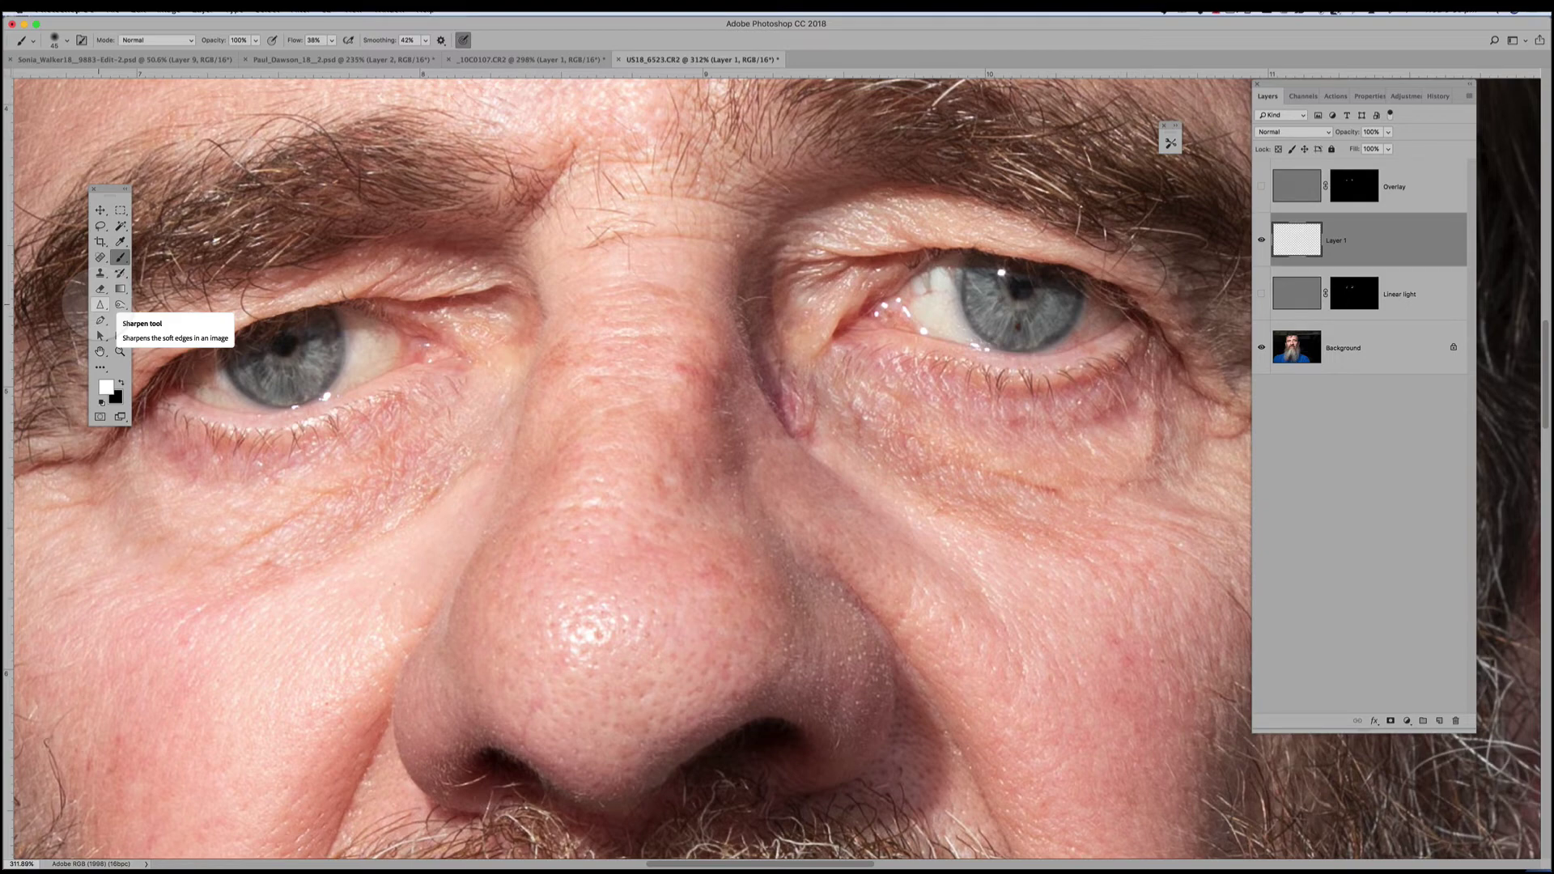
Activate the Sharpen tool and set its strength to about 35%
click(100, 304)
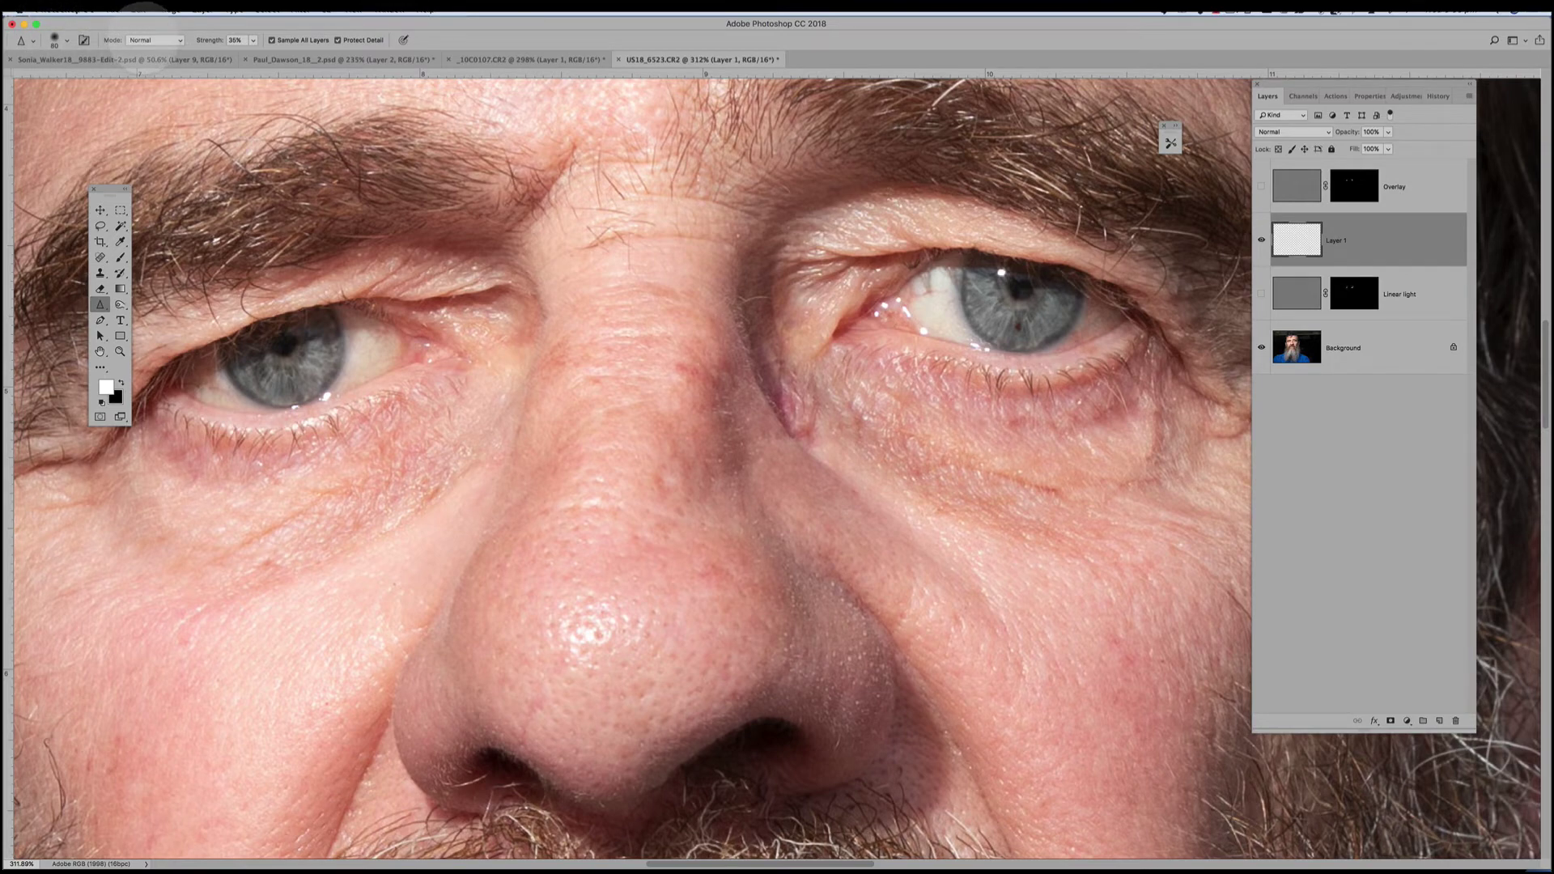
click(235, 40)
text(30)
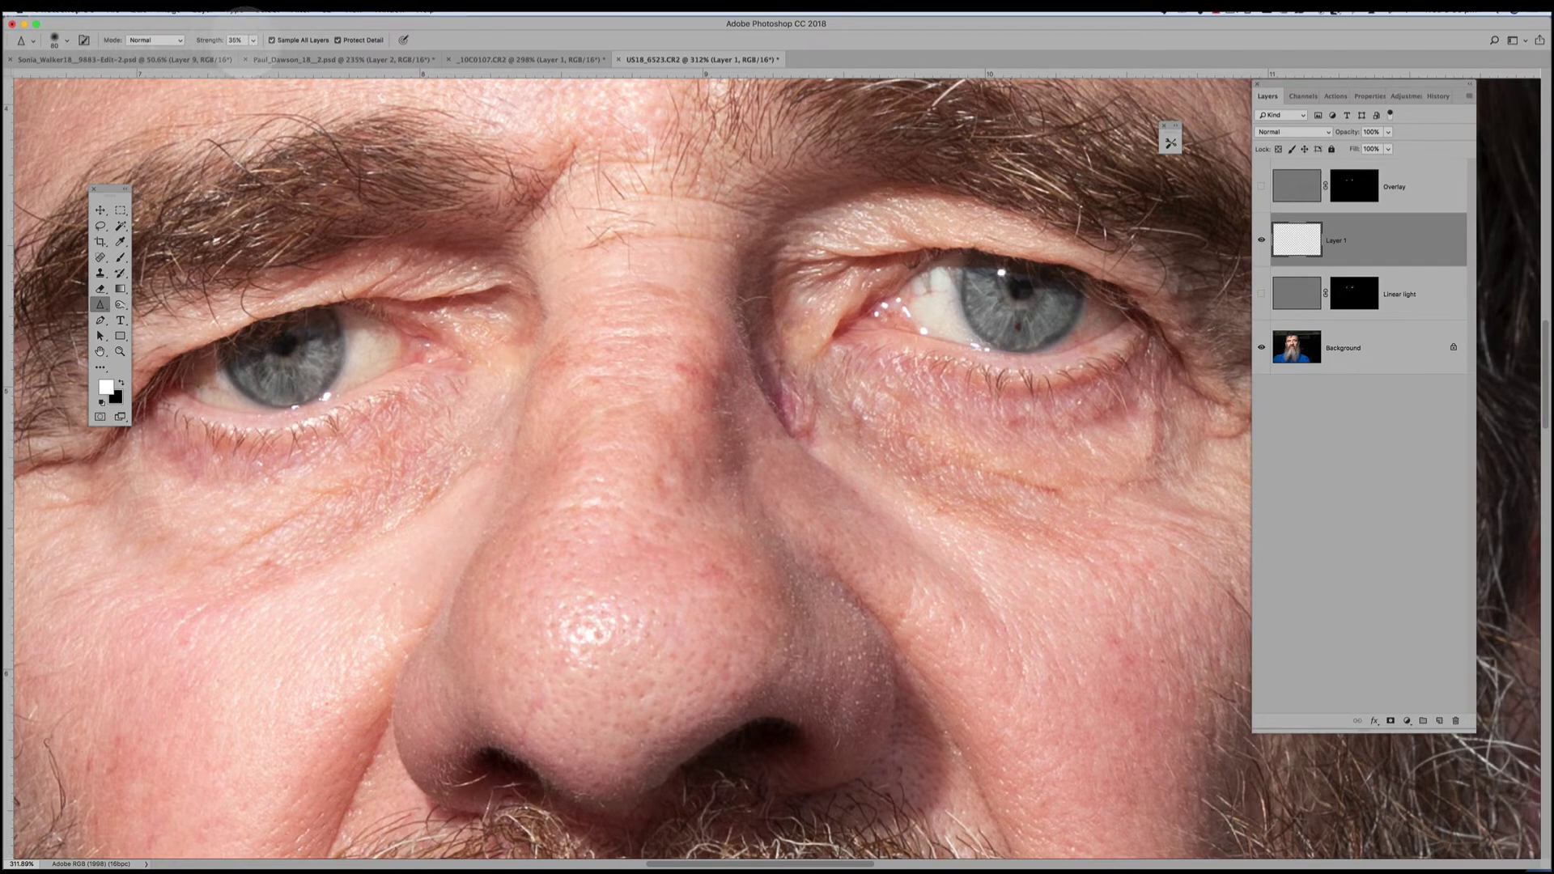
drag(253, 40, 250, 42)
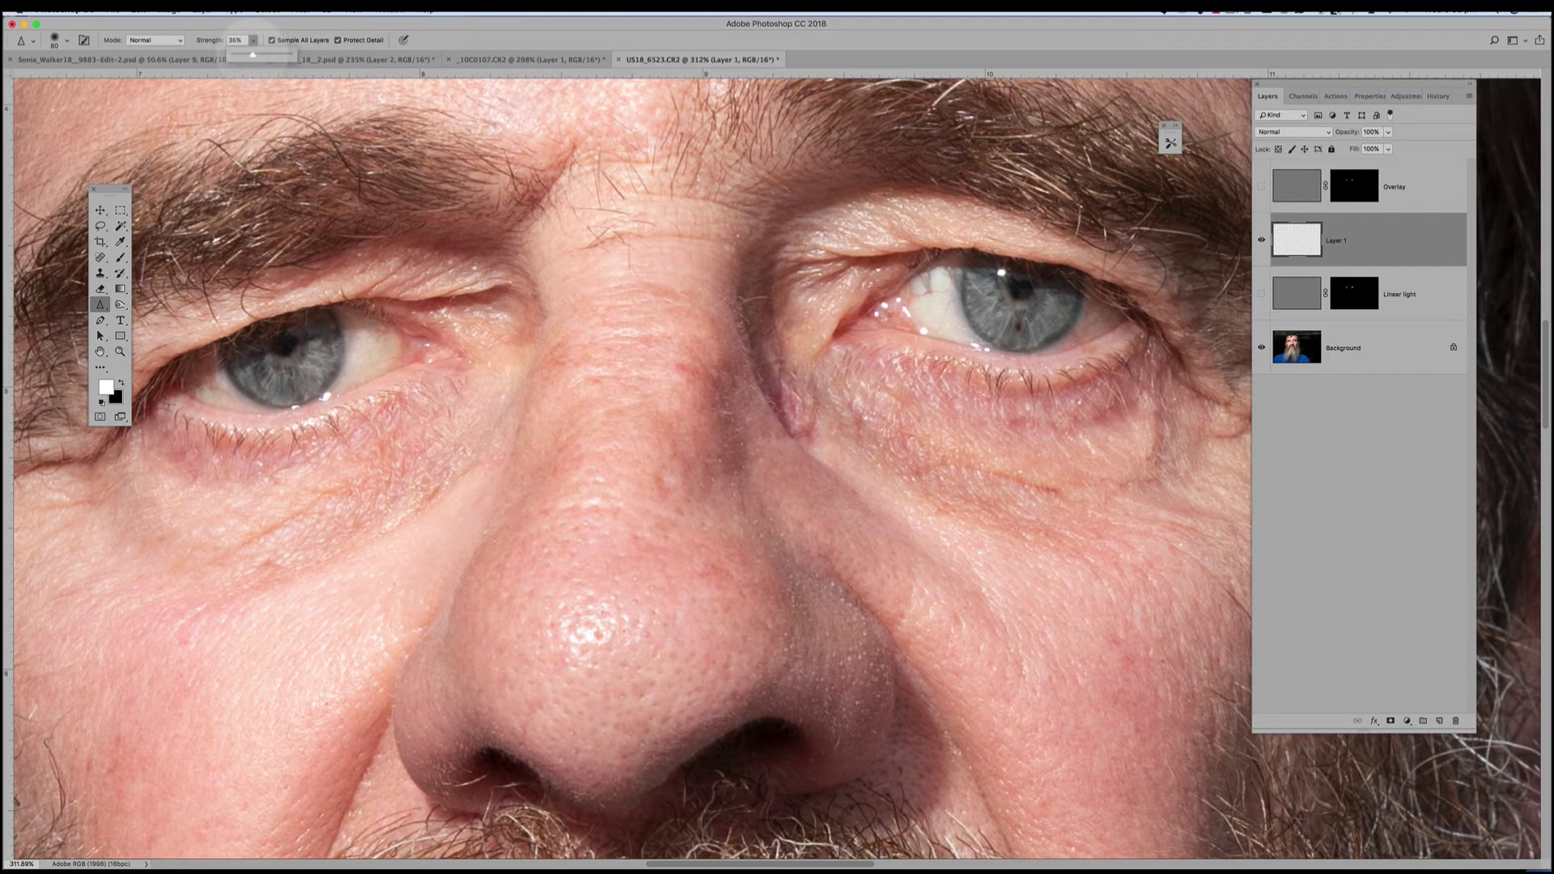
drag(254, 55, 251, 55)
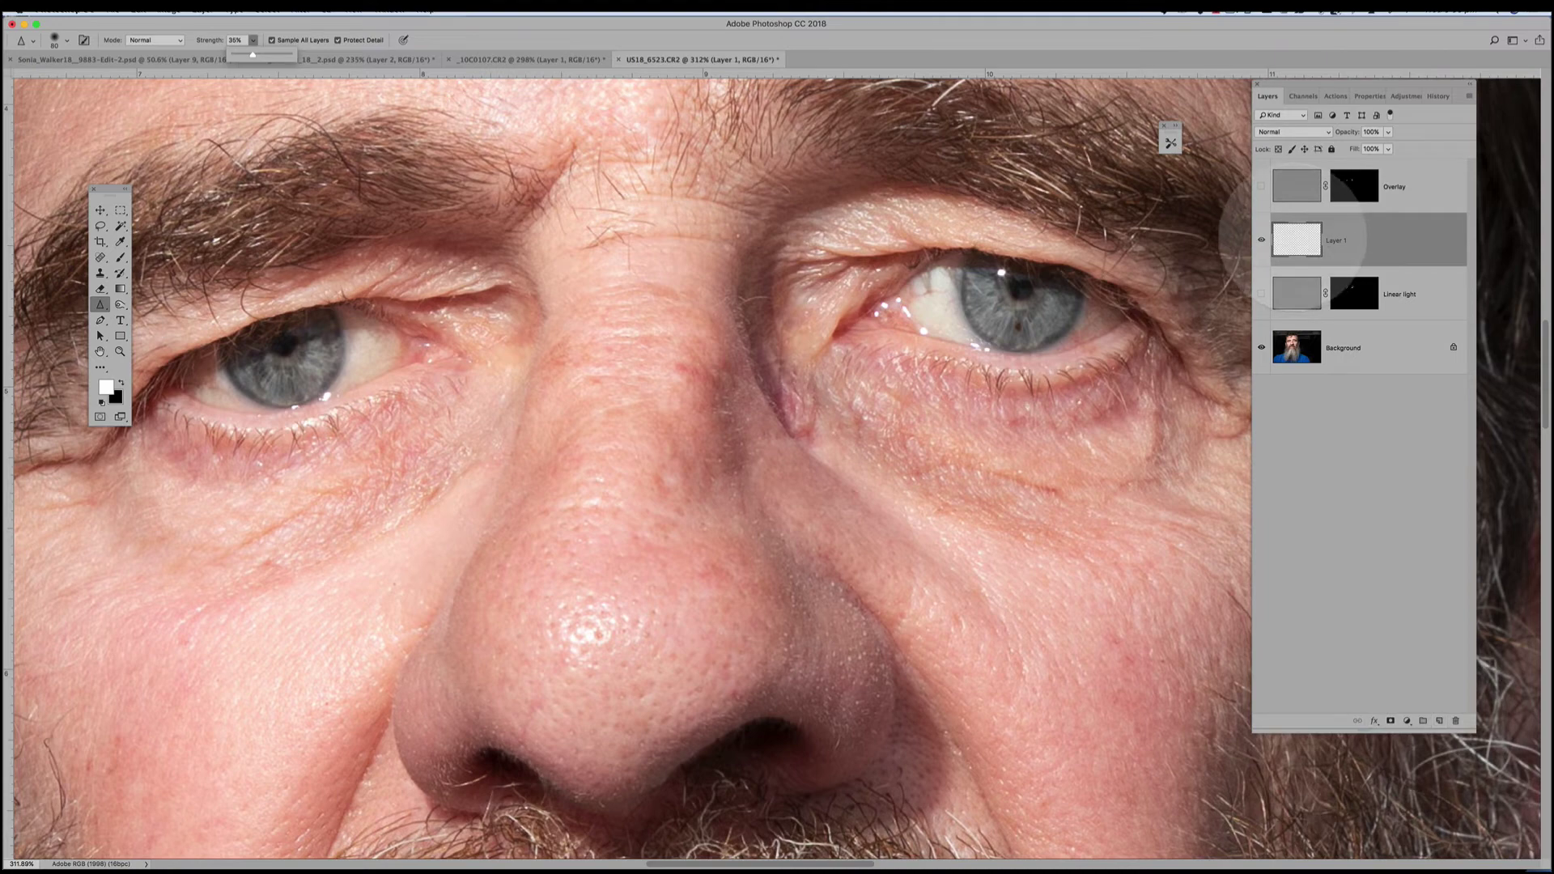
Rename the new blank layer to "Sharpen tool"
click(1333, 236)
double_click(1336, 240)
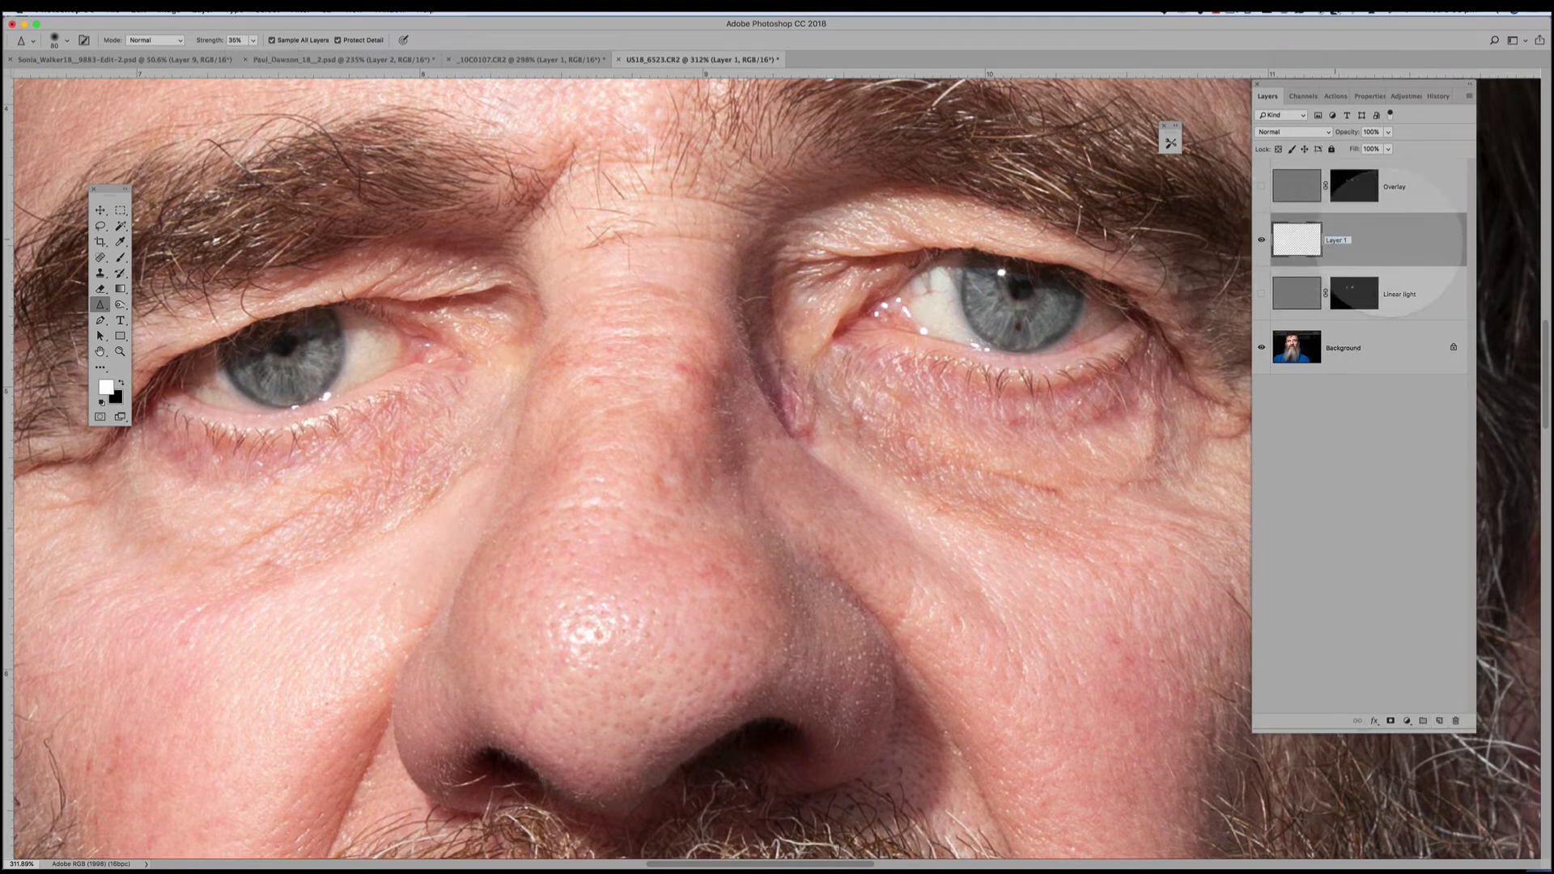
text(SHar)
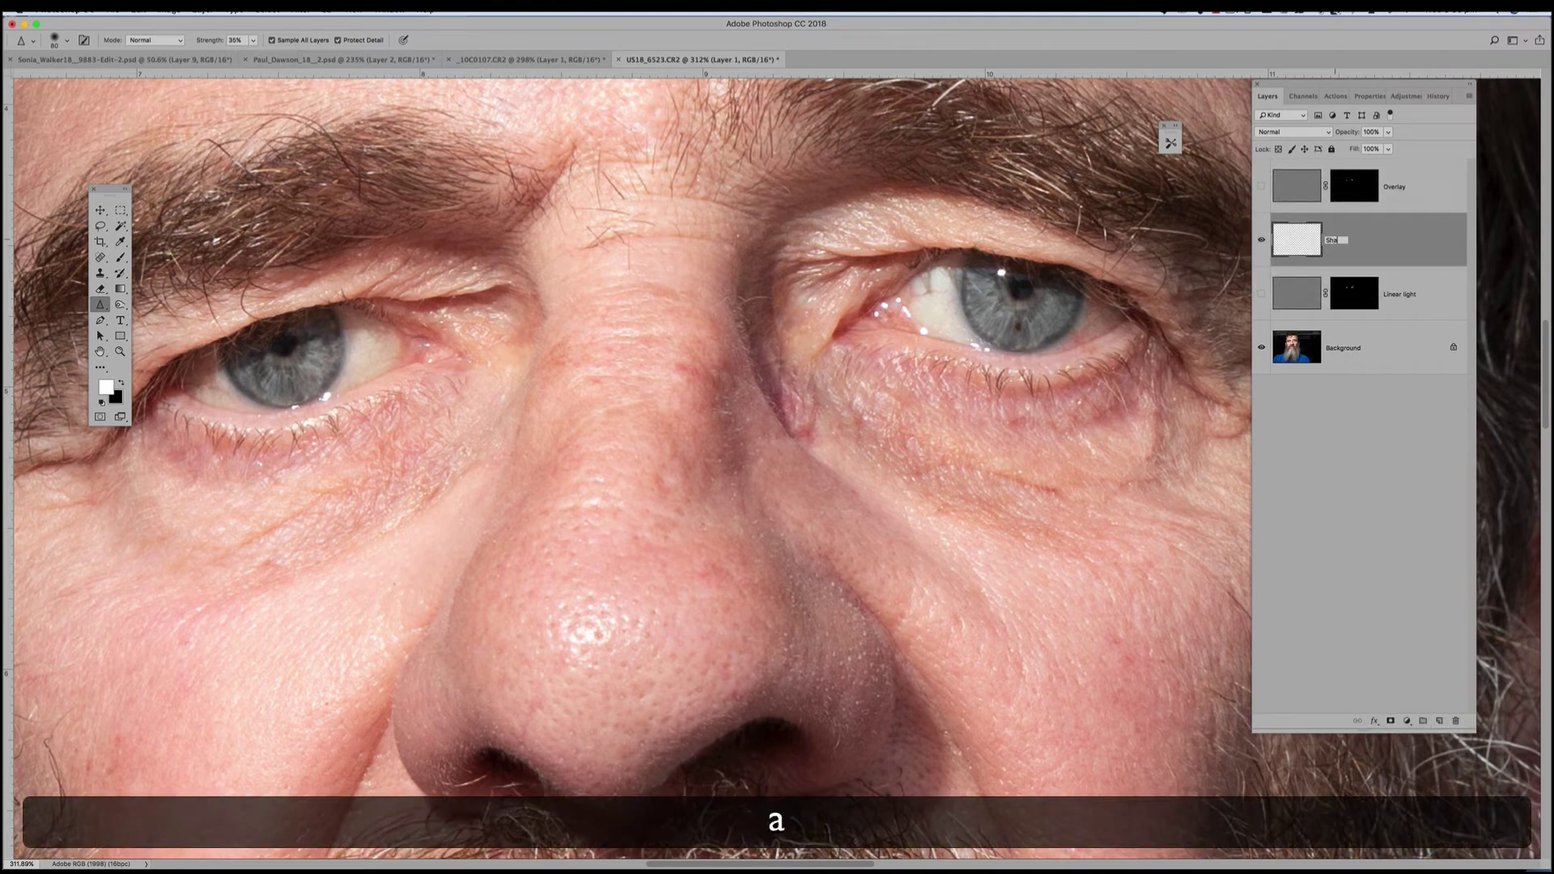
text(pen tool)
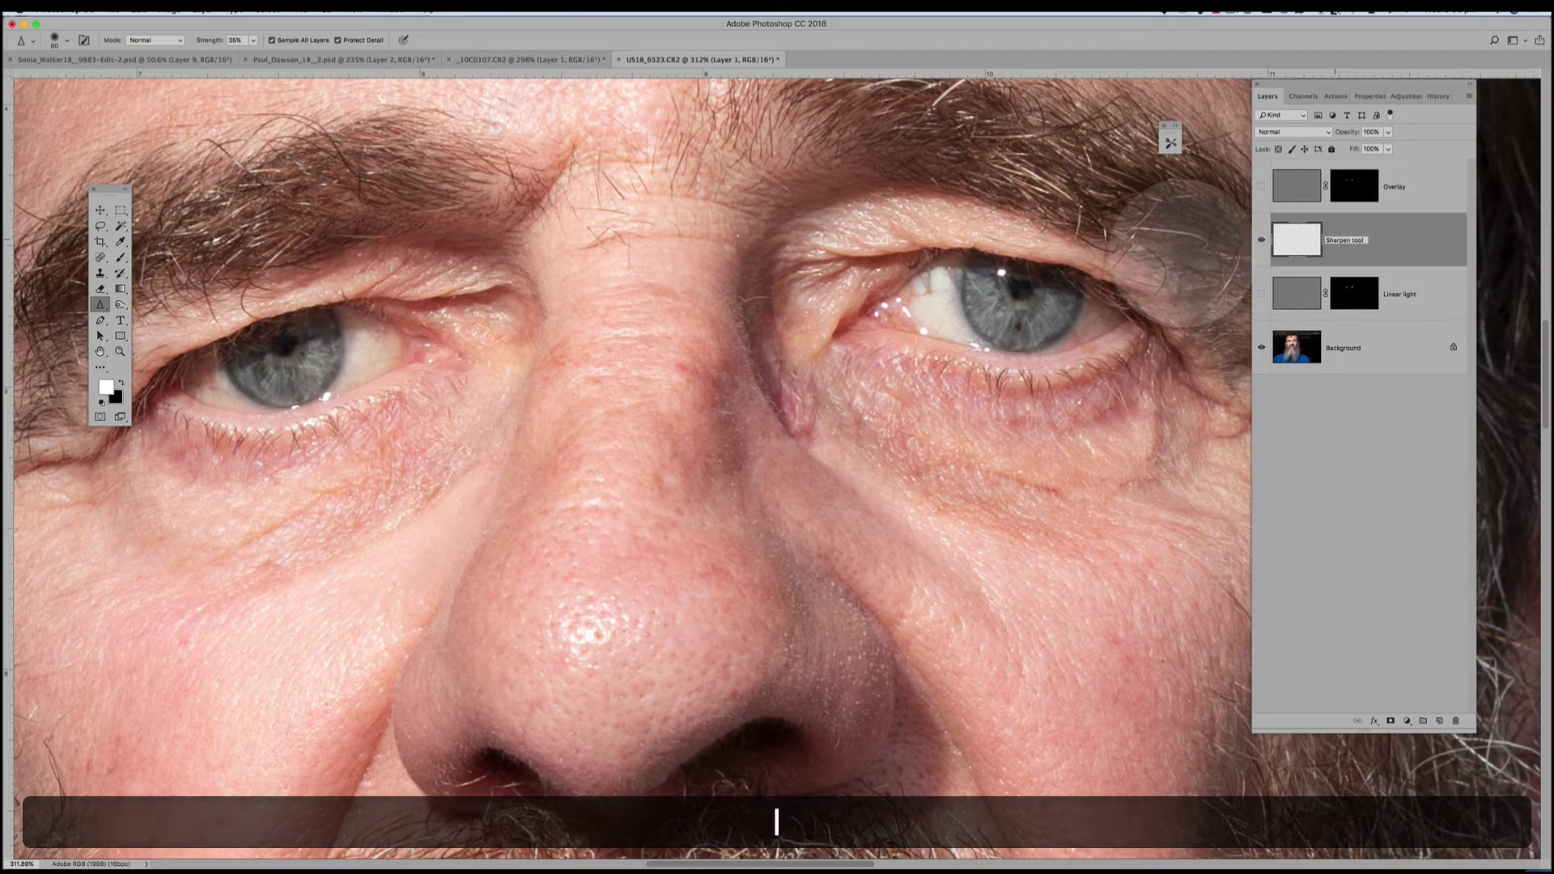
key(Return)
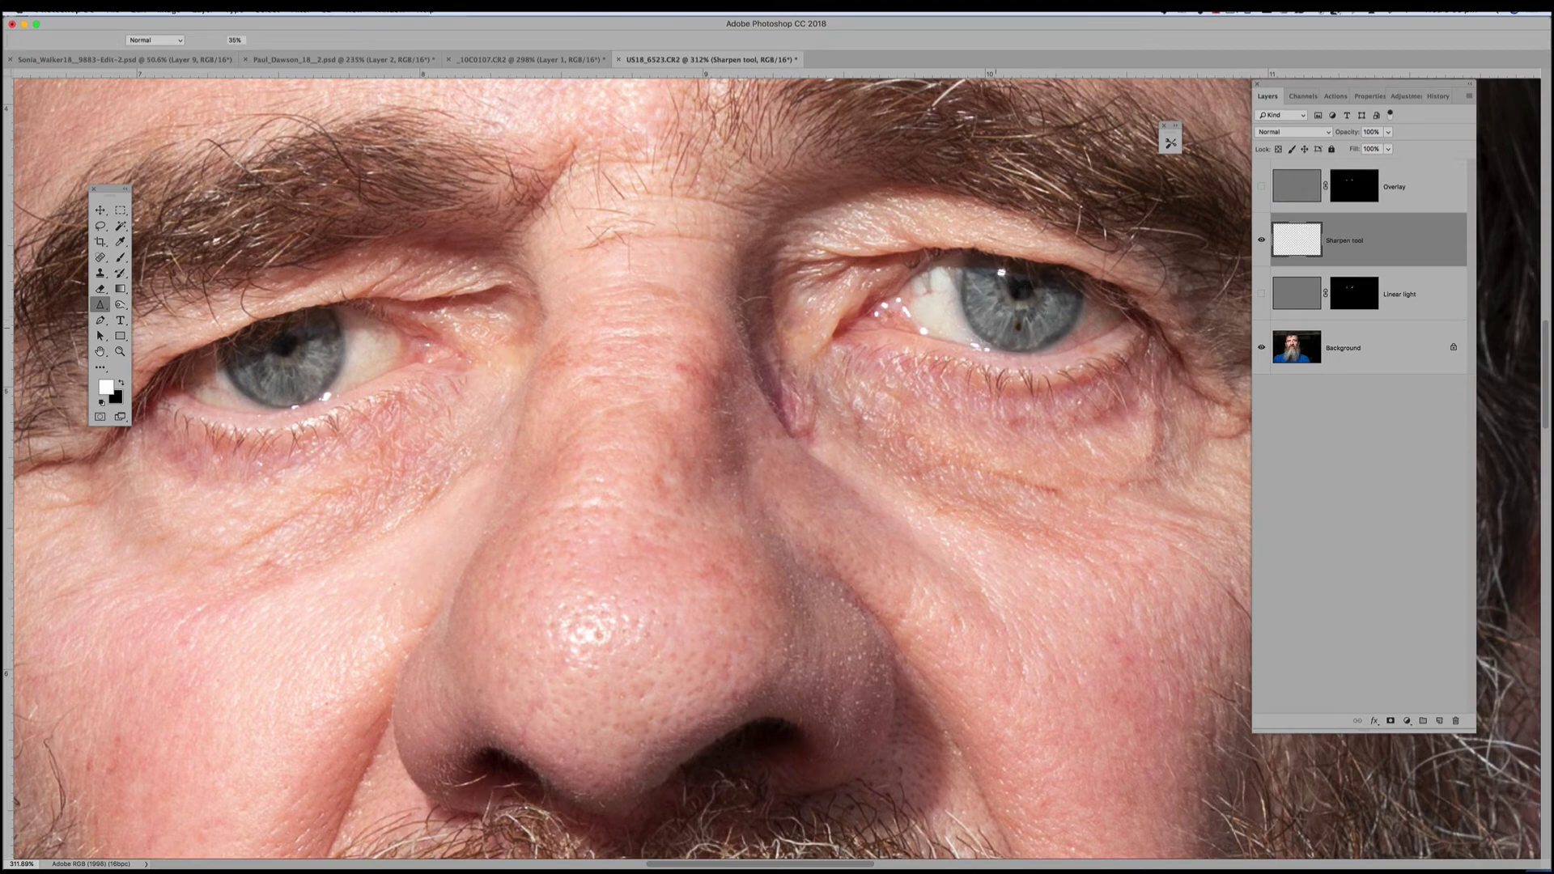
Sharpen both irises with the Sharpen tool on the "Sharpen tool" layer and toggle that layer's visibility to check the effect
click(1301, 253)
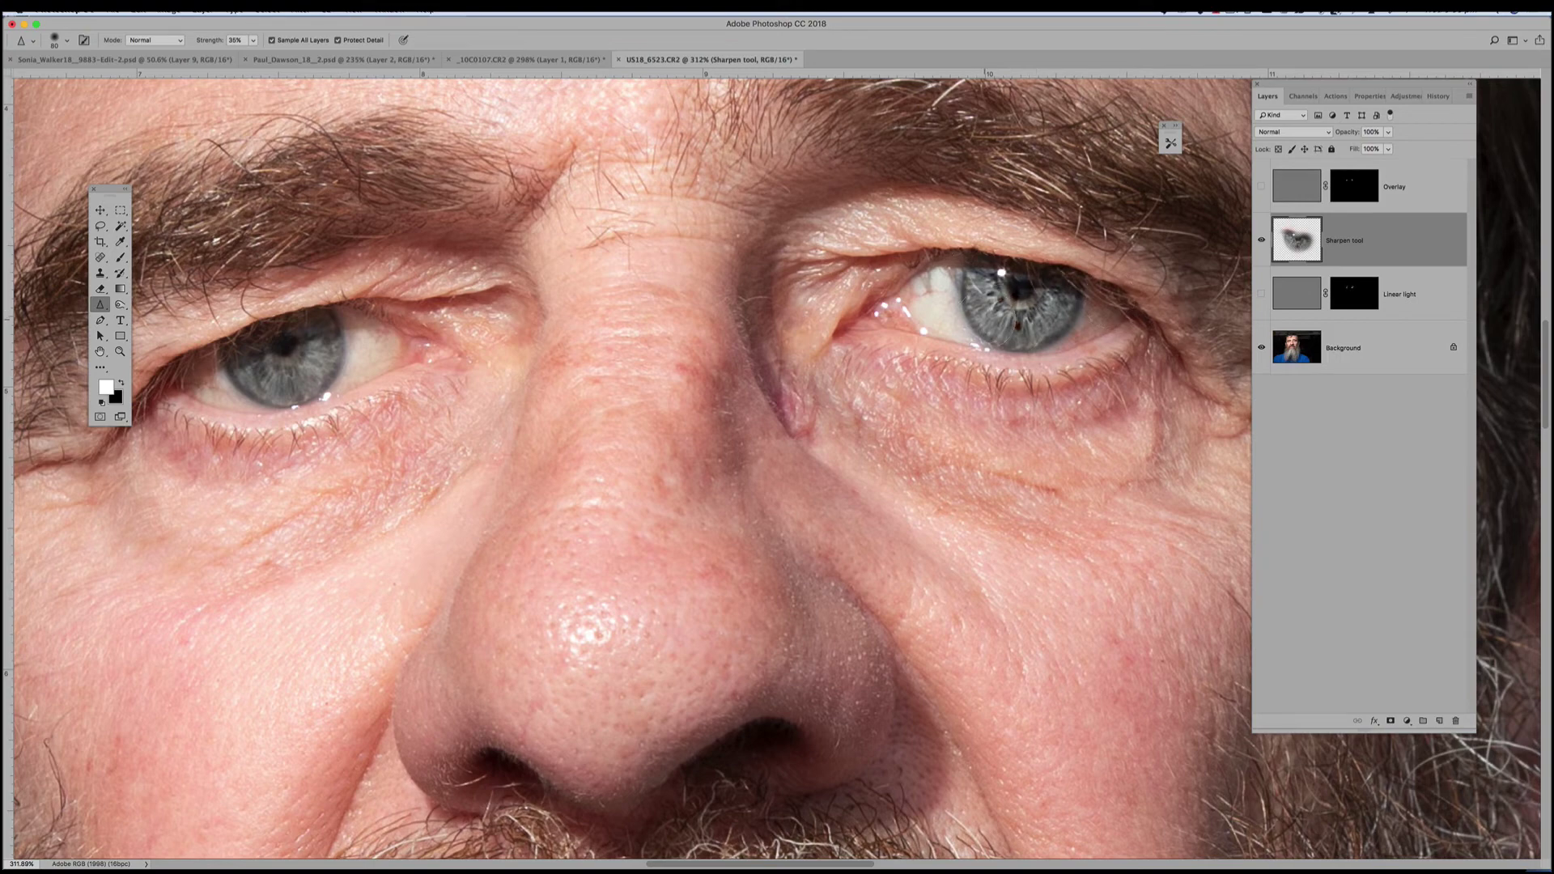
mouse_move(1052, 293)
mouse_down()
mouse_move(1019, 289)
mouse_move(1025, 317)
mouse_move(984, 274)
mouse_up()
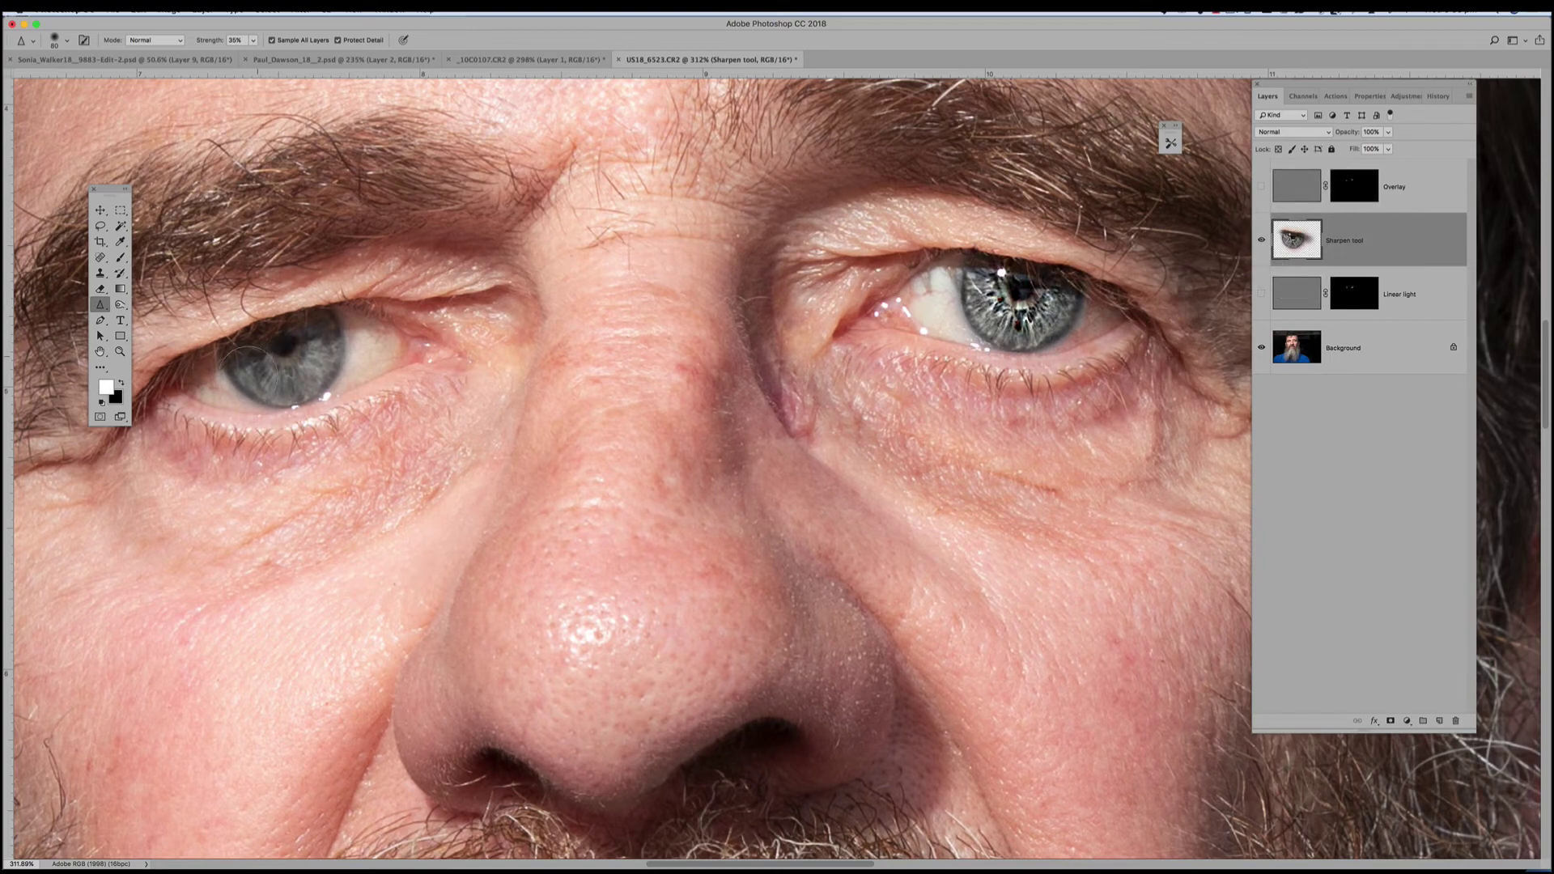
mouse_move(299, 350)
mouse_down()
mouse_move(324, 328)
mouse_move(255, 360)
mouse_move(324, 323)
mouse_move(243, 356)
mouse_move(290, 349)
mouse_up()
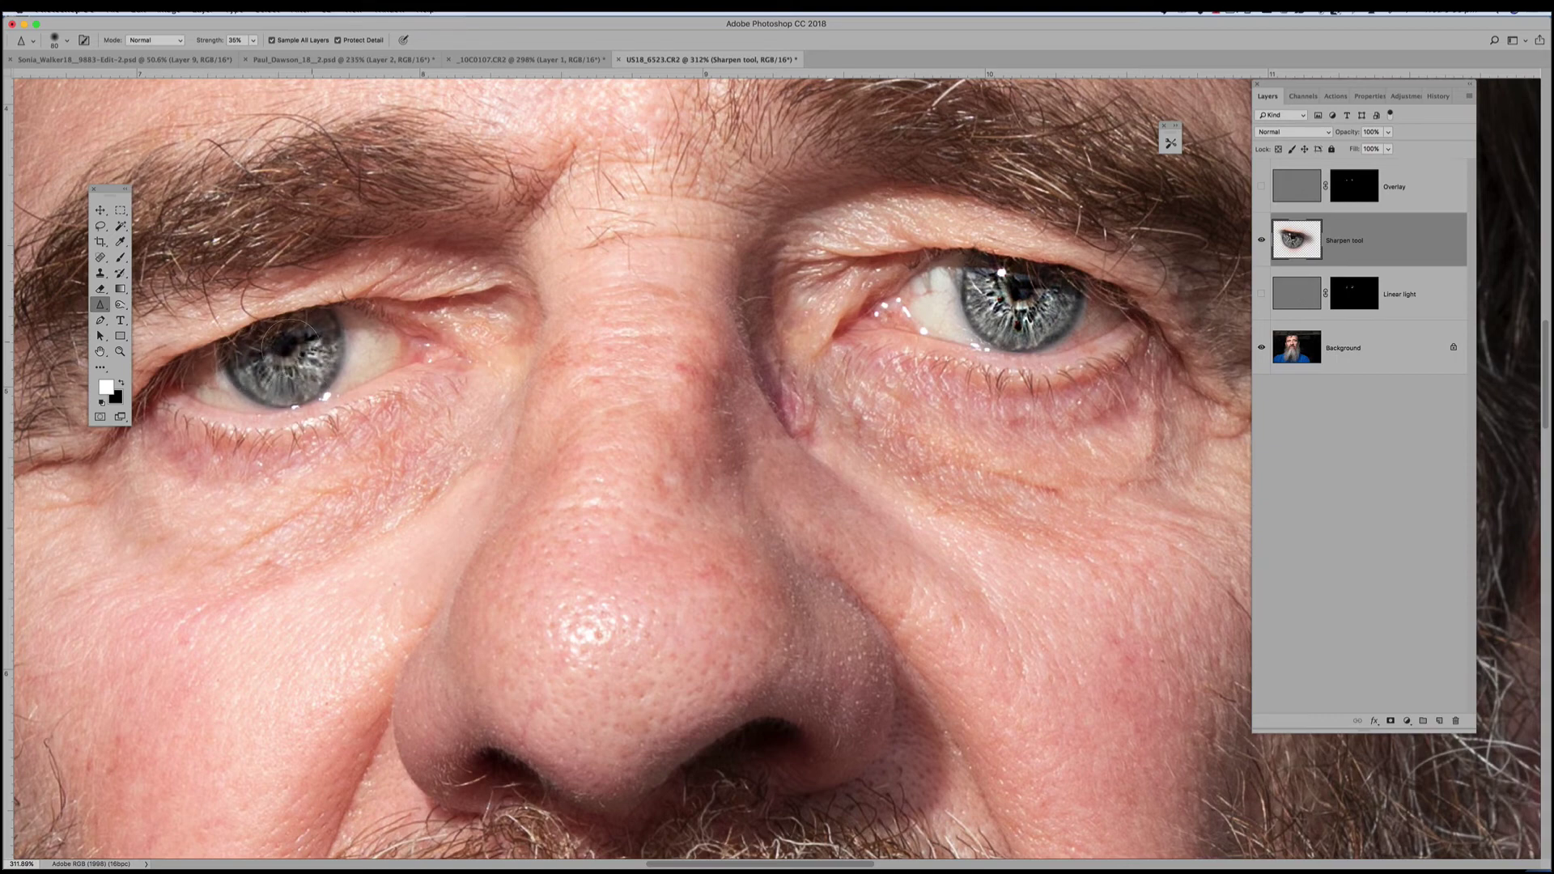
click(1261, 240)
click(1261, 240)
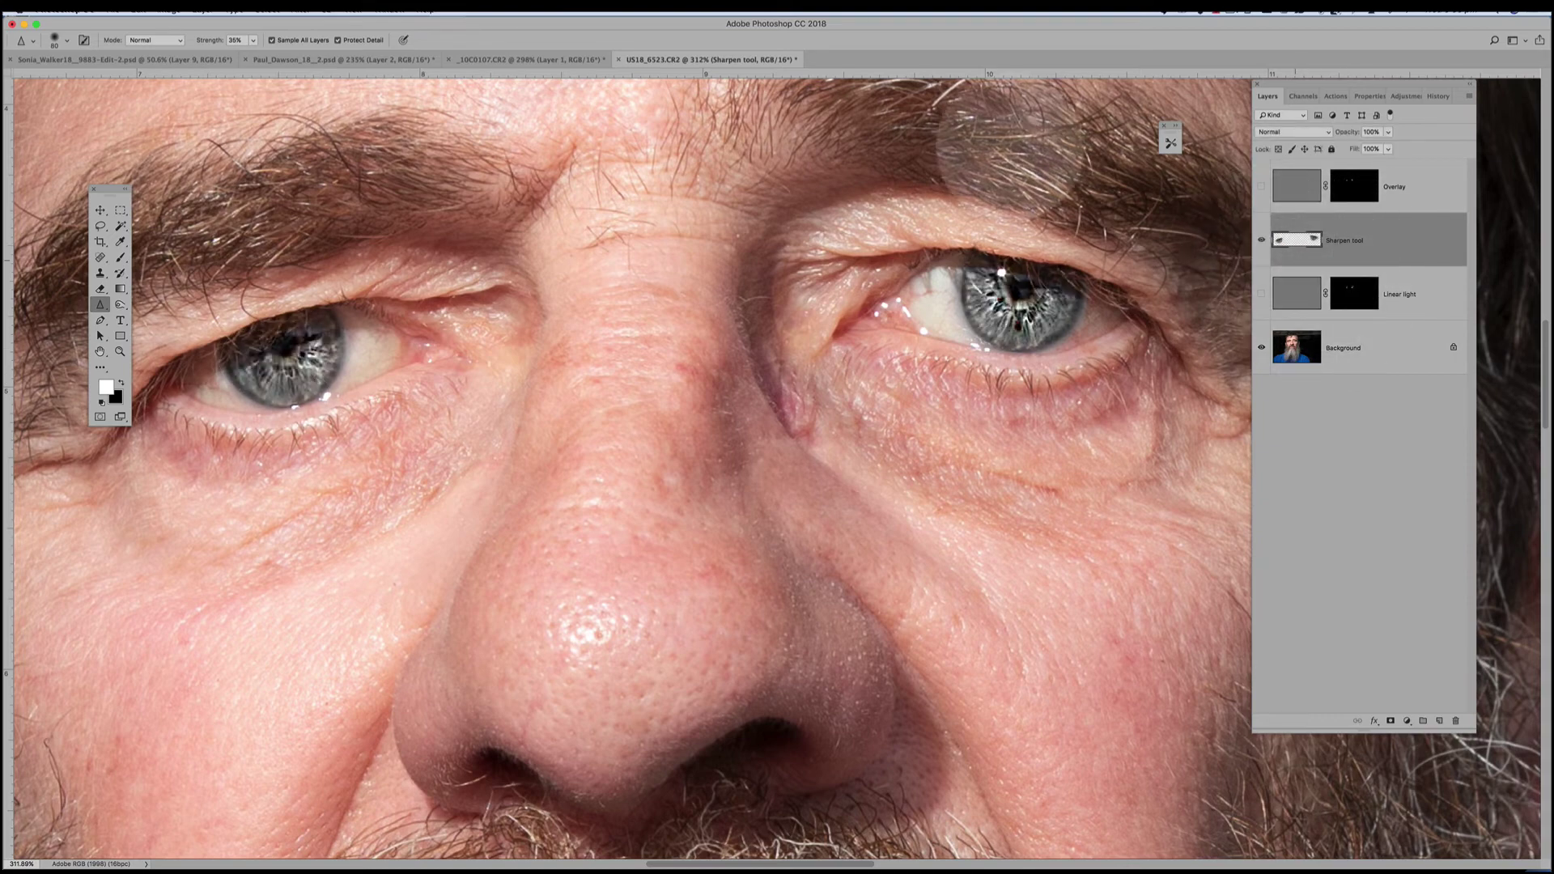
Set the Sharpen tool's strength to 10%, brush over the skin around and beneath both eyes, and compare with the layer hidden
click(252, 40)
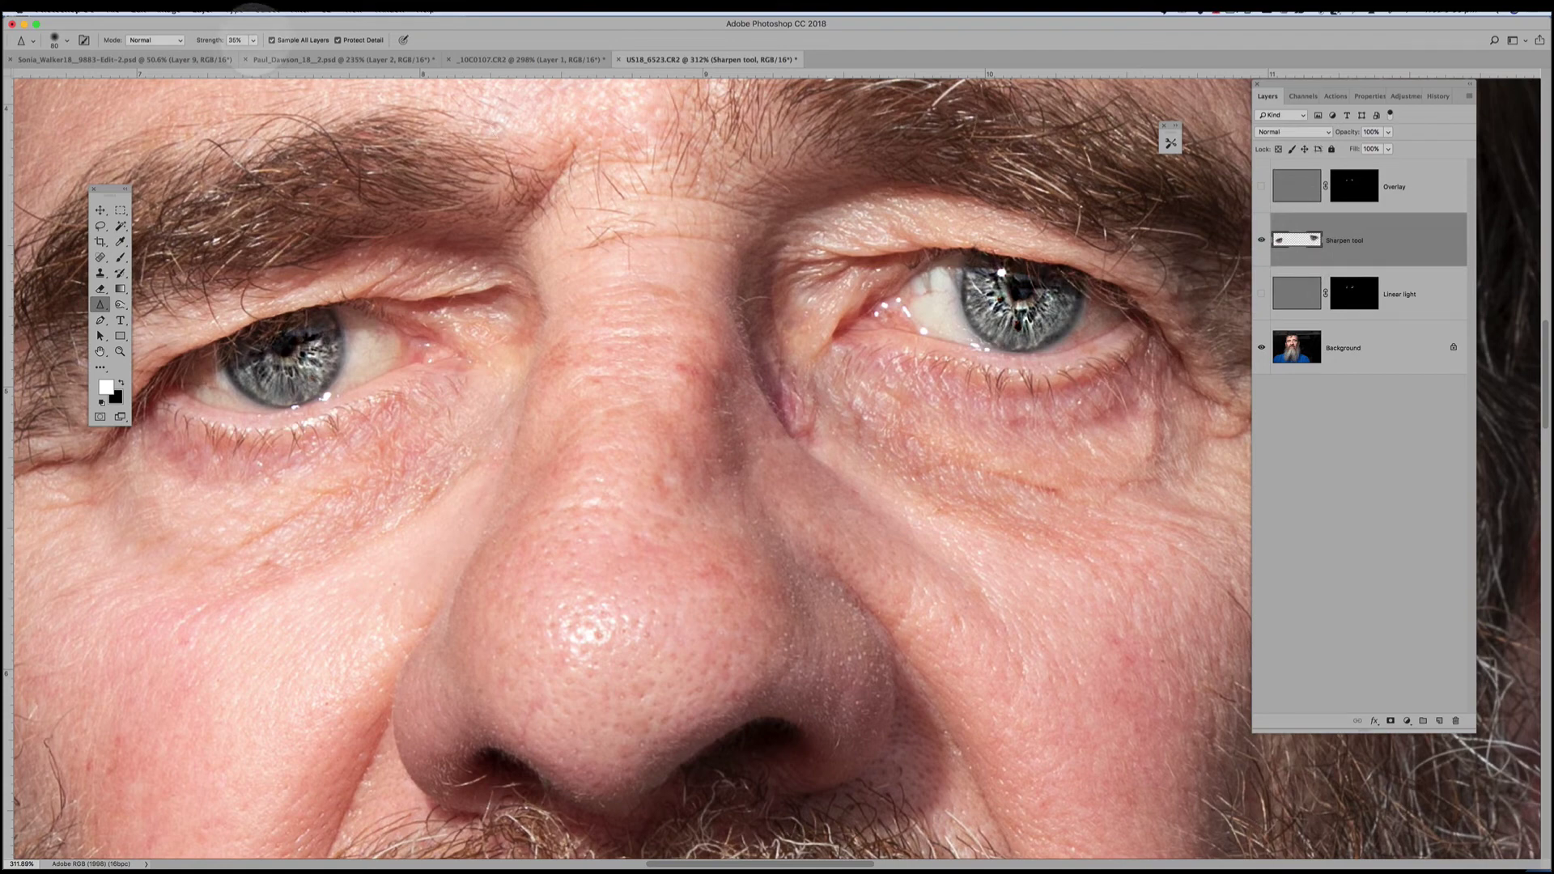
drag(254, 54, 238, 54)
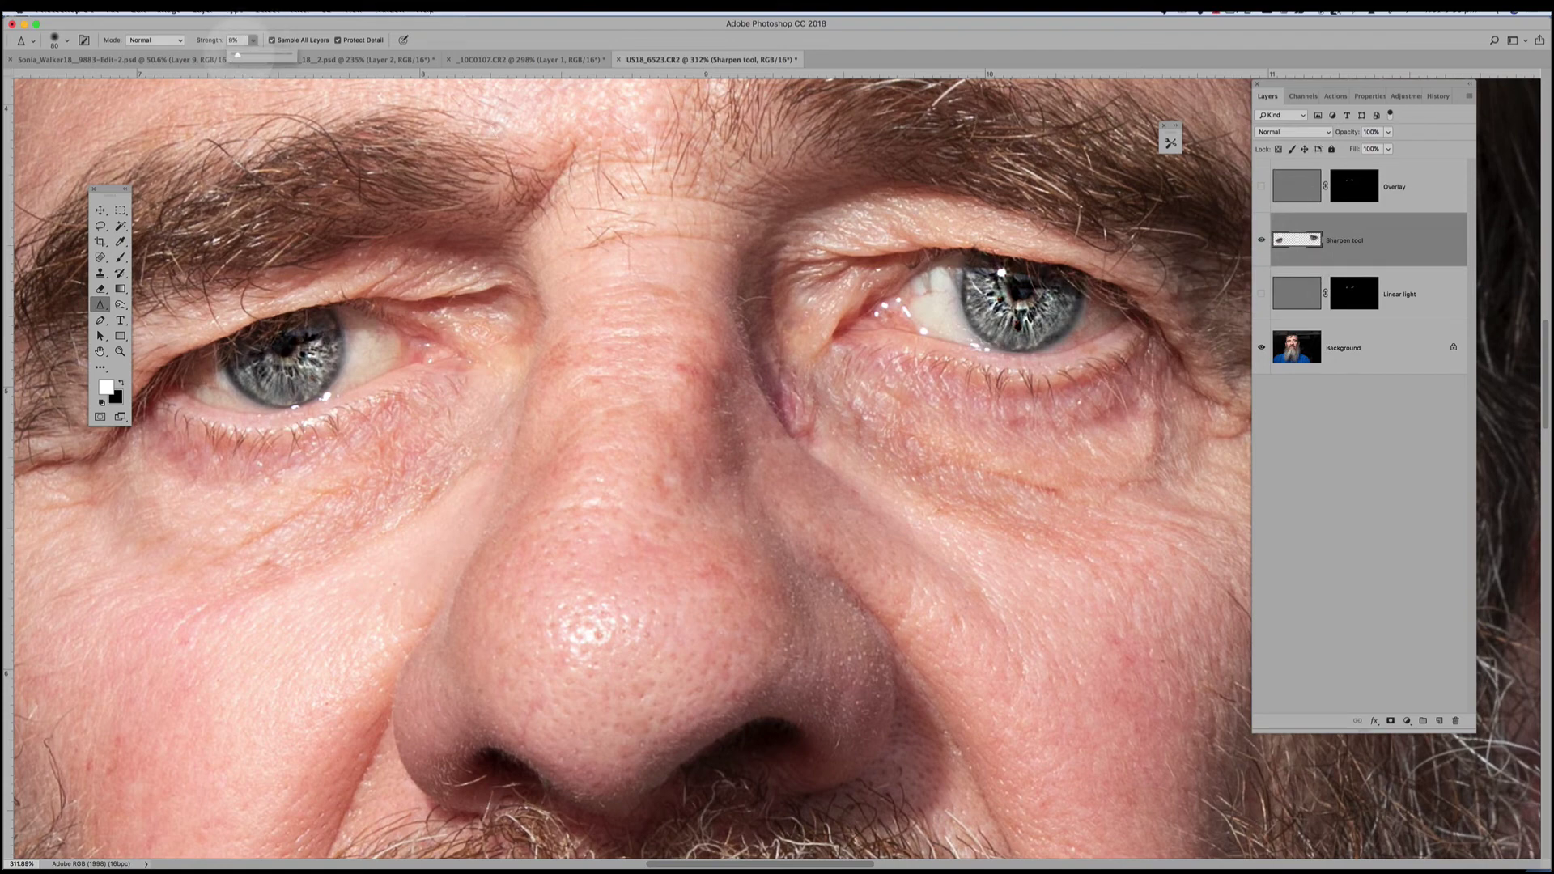
drag(238, 54, 238, 54)
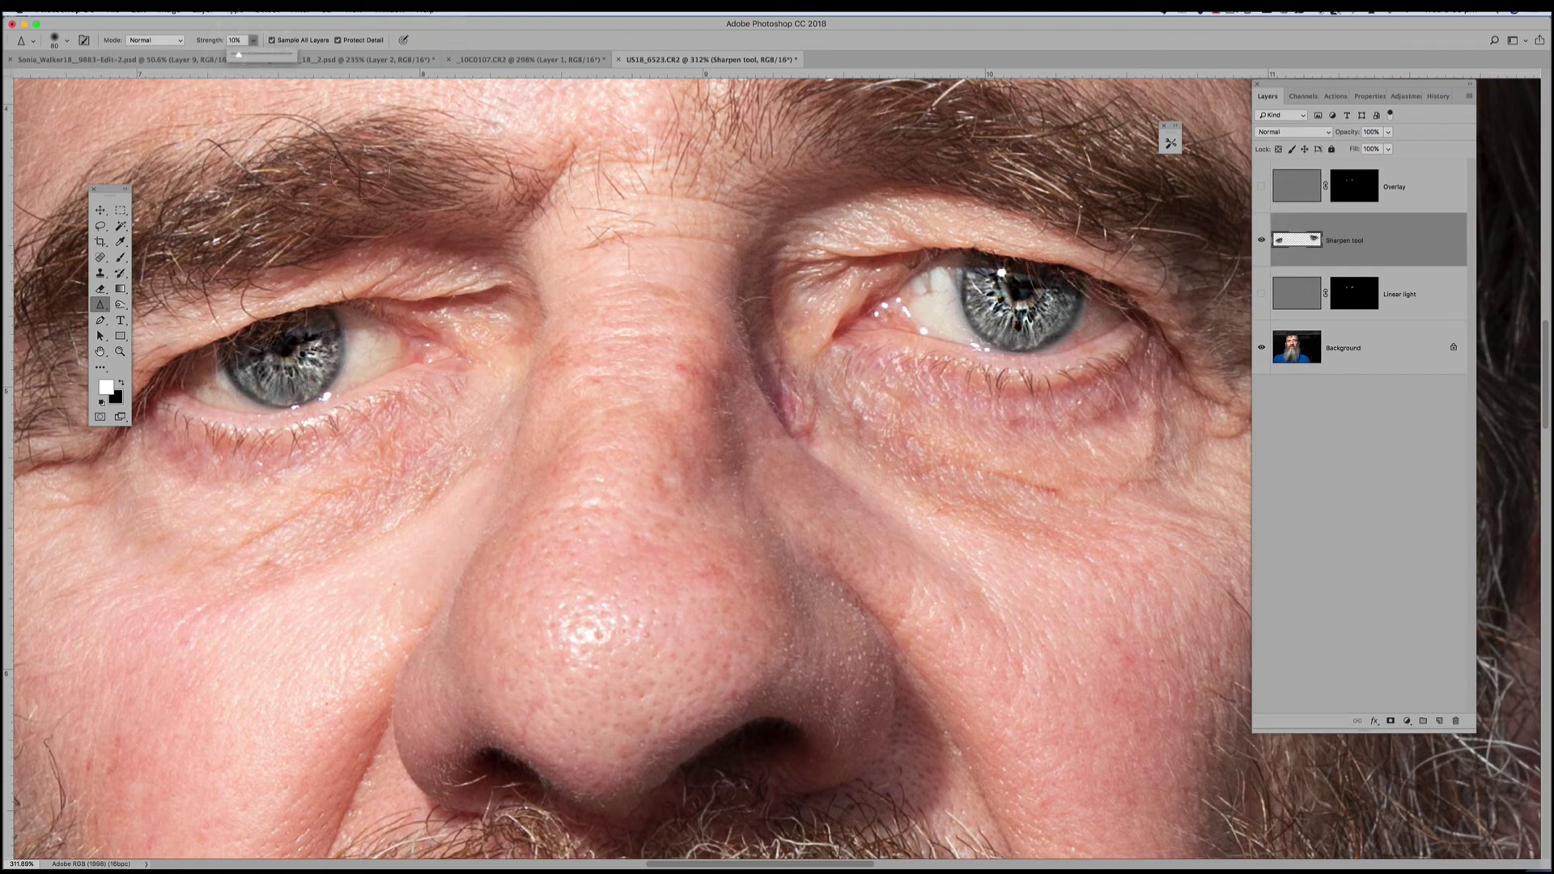
mouse_move(27, 304)
mouse_down()
mouse_move(78, 308)
mouse_move(69, 338)
mouse_up()
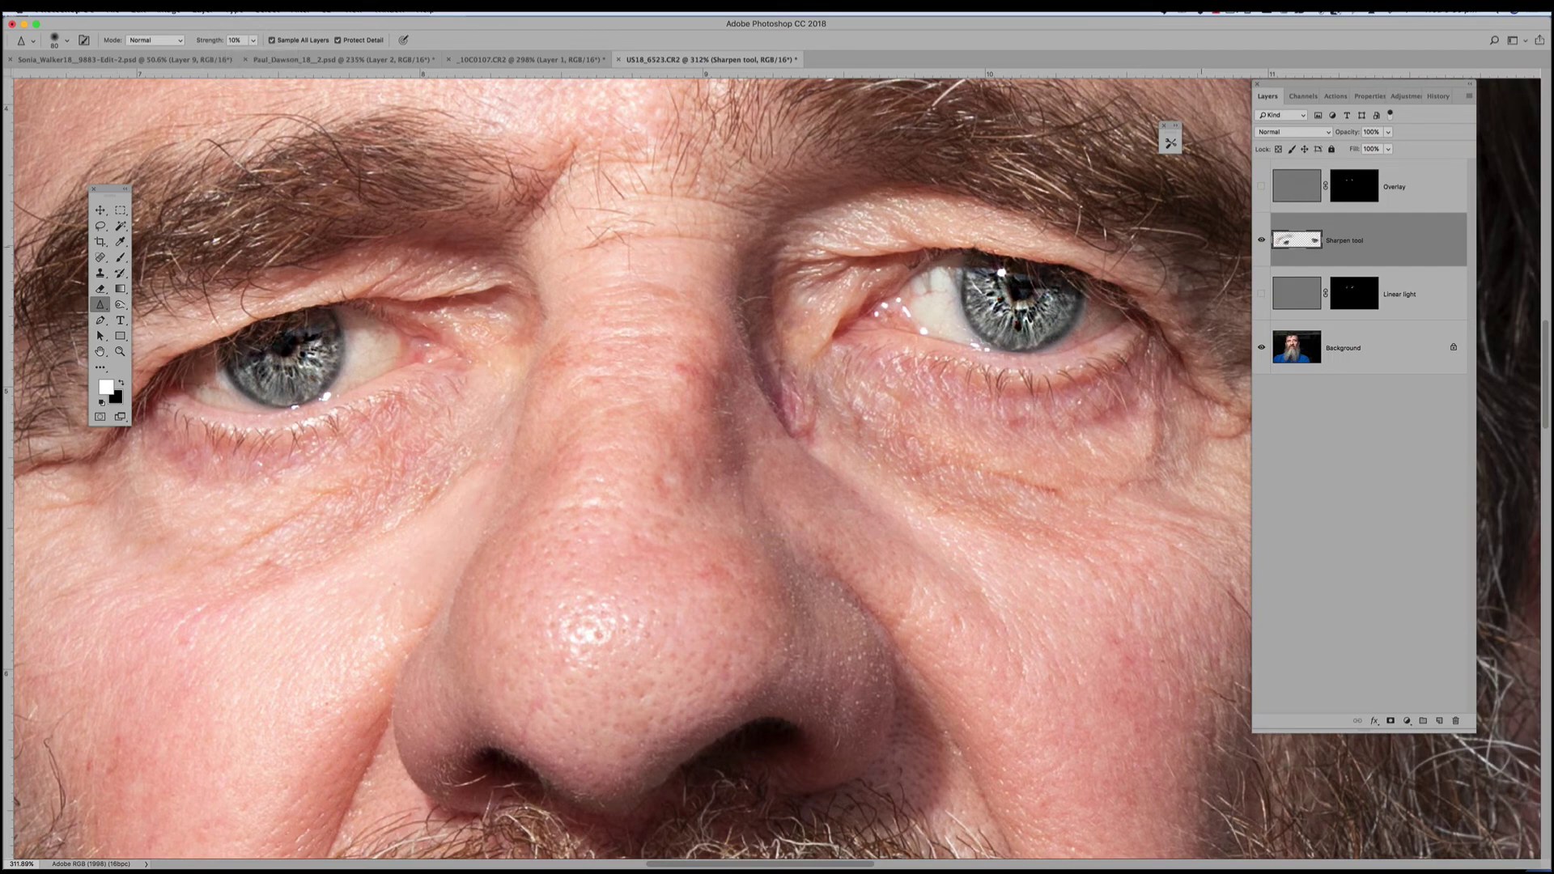
drag(1130, 441, 1166, 439)
mouse_move(178, 437)
mouse_down()
mouse_move(302, 431)
mouse_move(550, 364)
mouse_move(393, 434)
mouse_up()
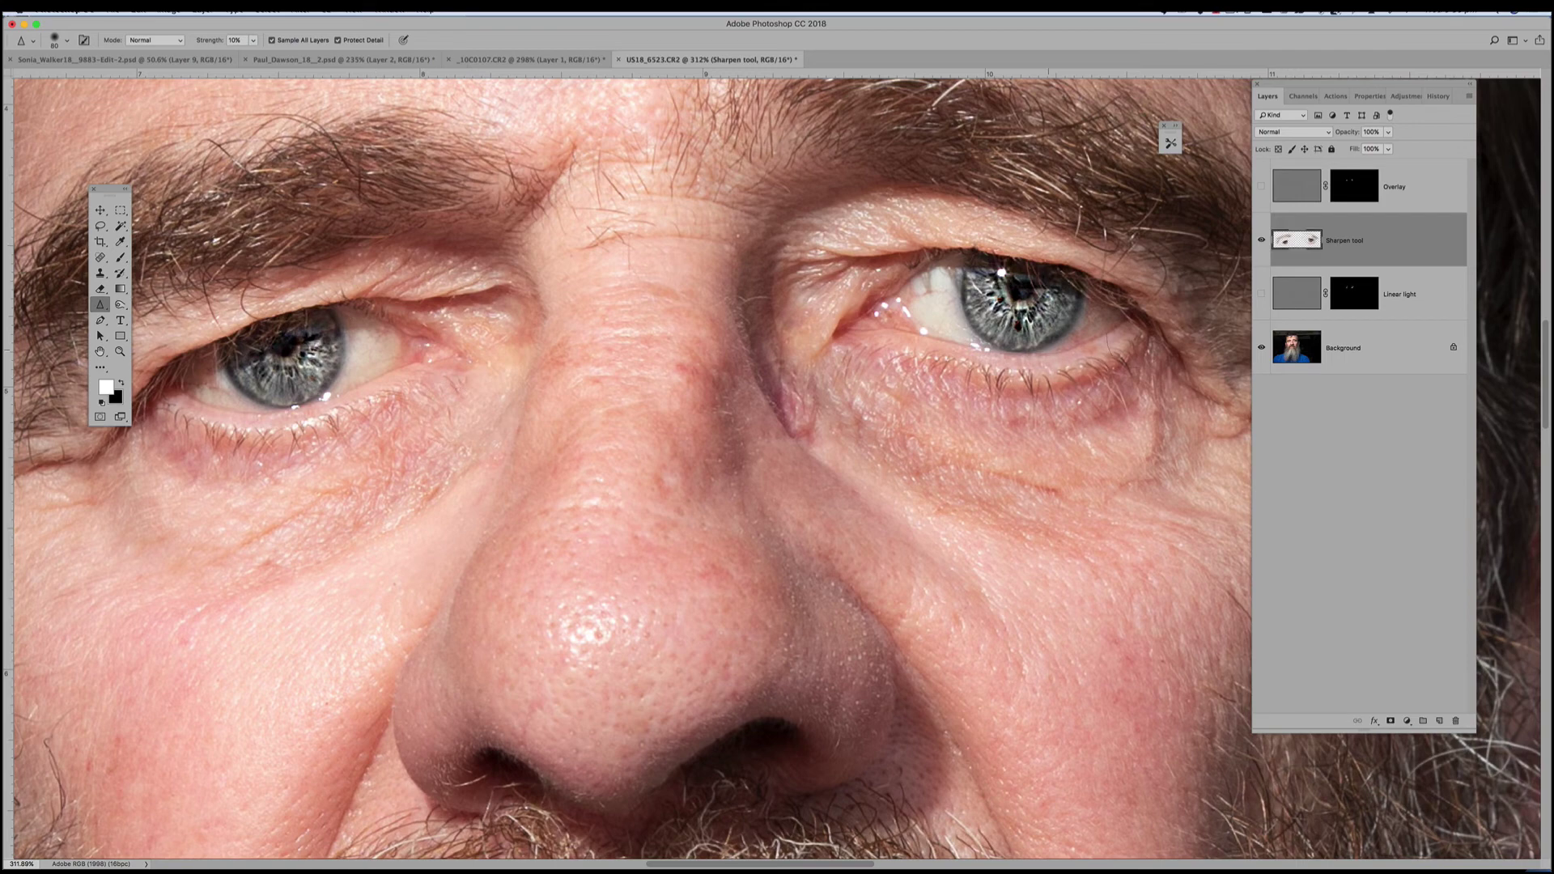
click(1261, 240)
click(1262, 239)
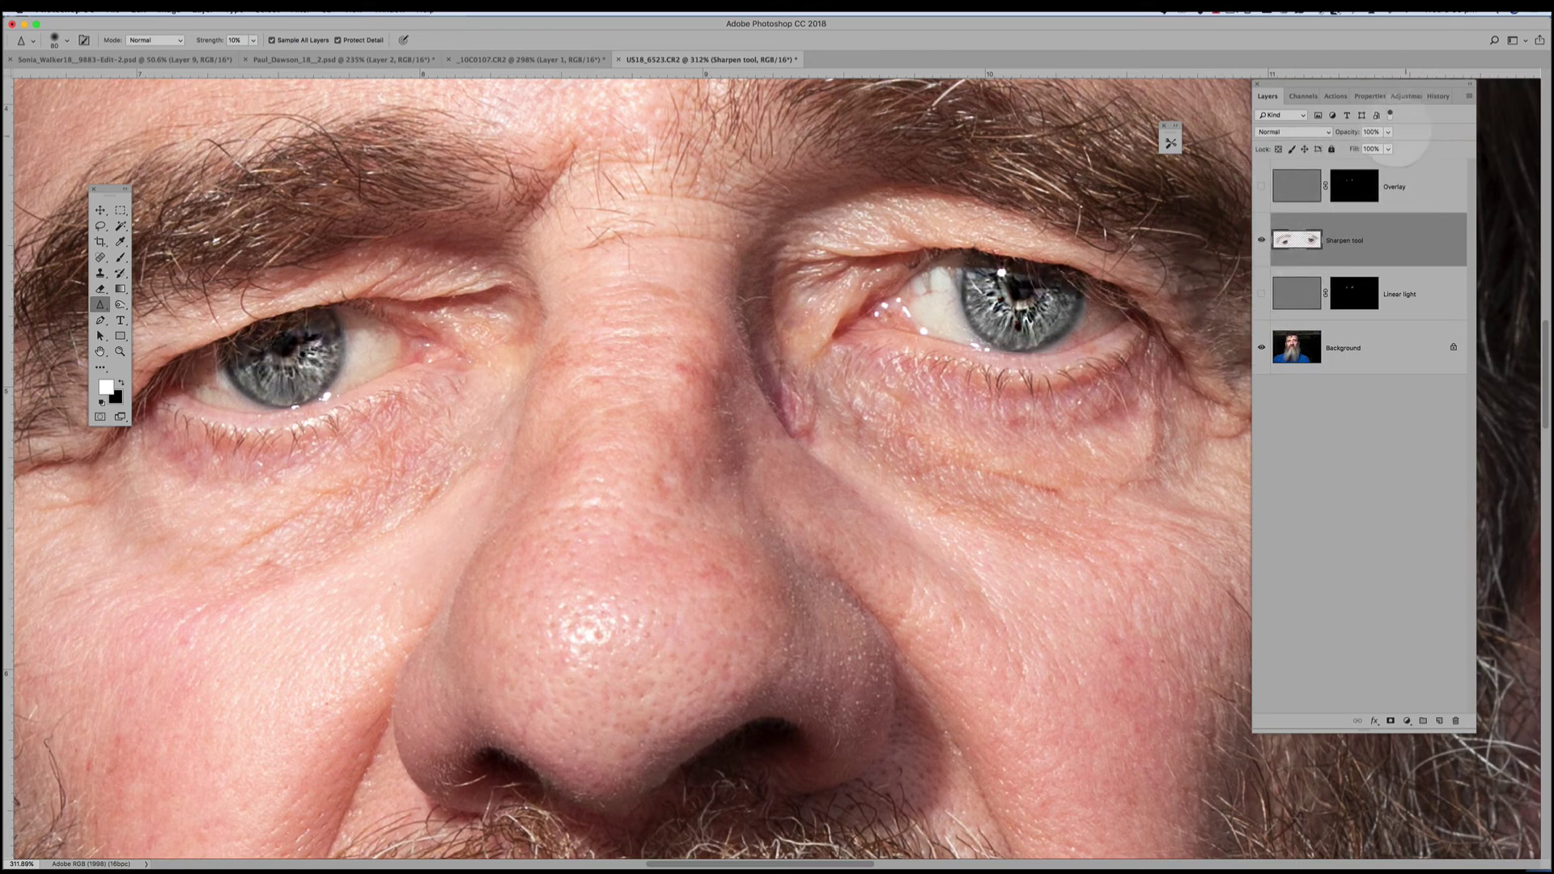
Reduce the "Sharpen tool" layer's opacity to 71% and toggle its visibility to check the softened sharpening
click(1388, 132)
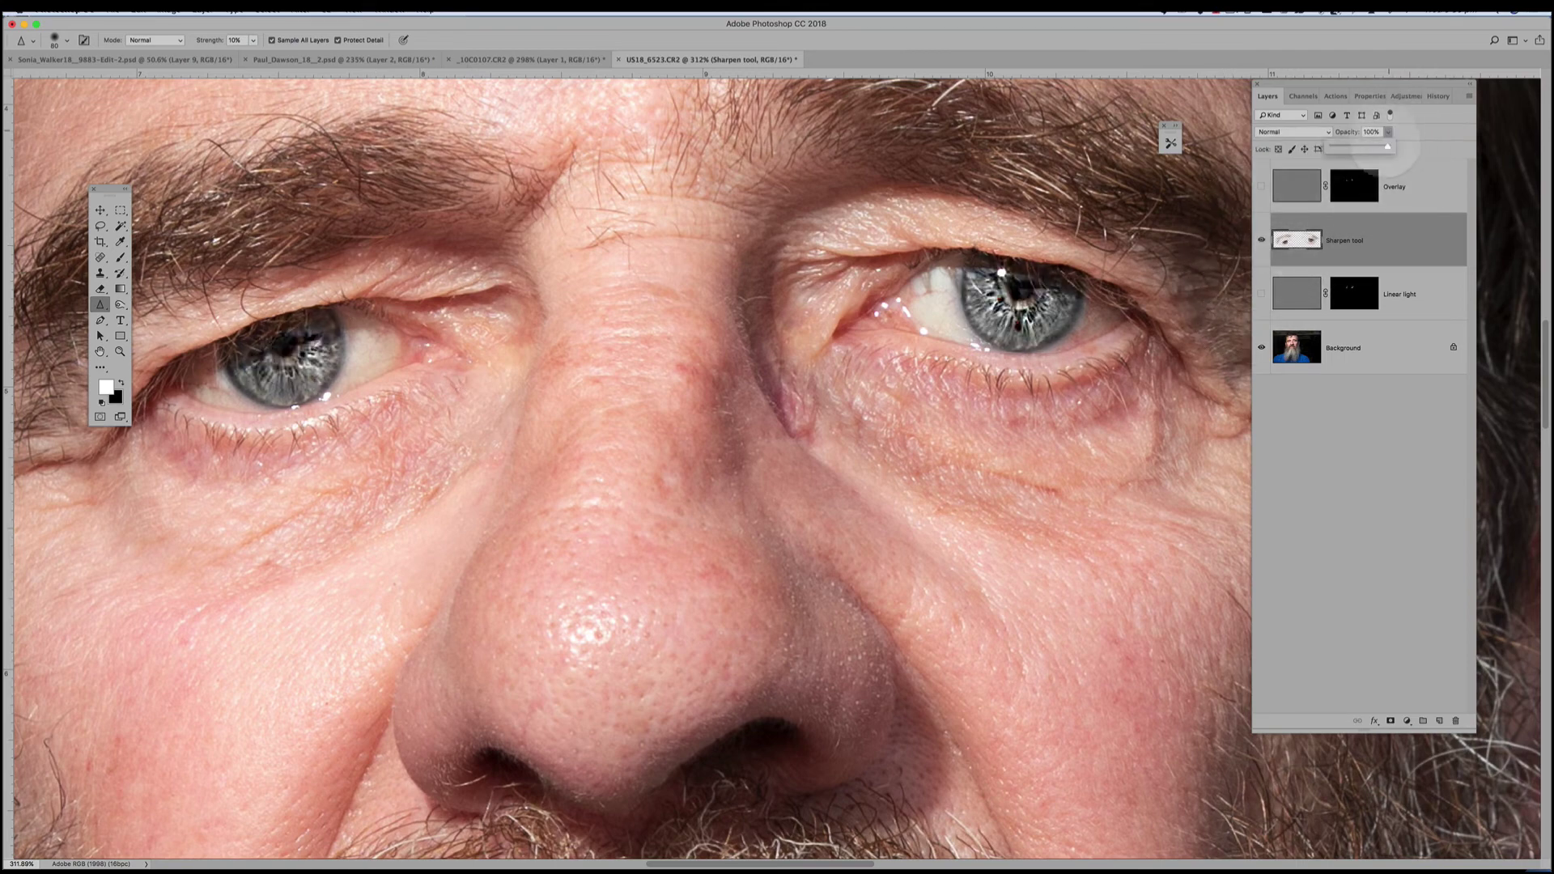
drag(1389, 146, 1372, 147)
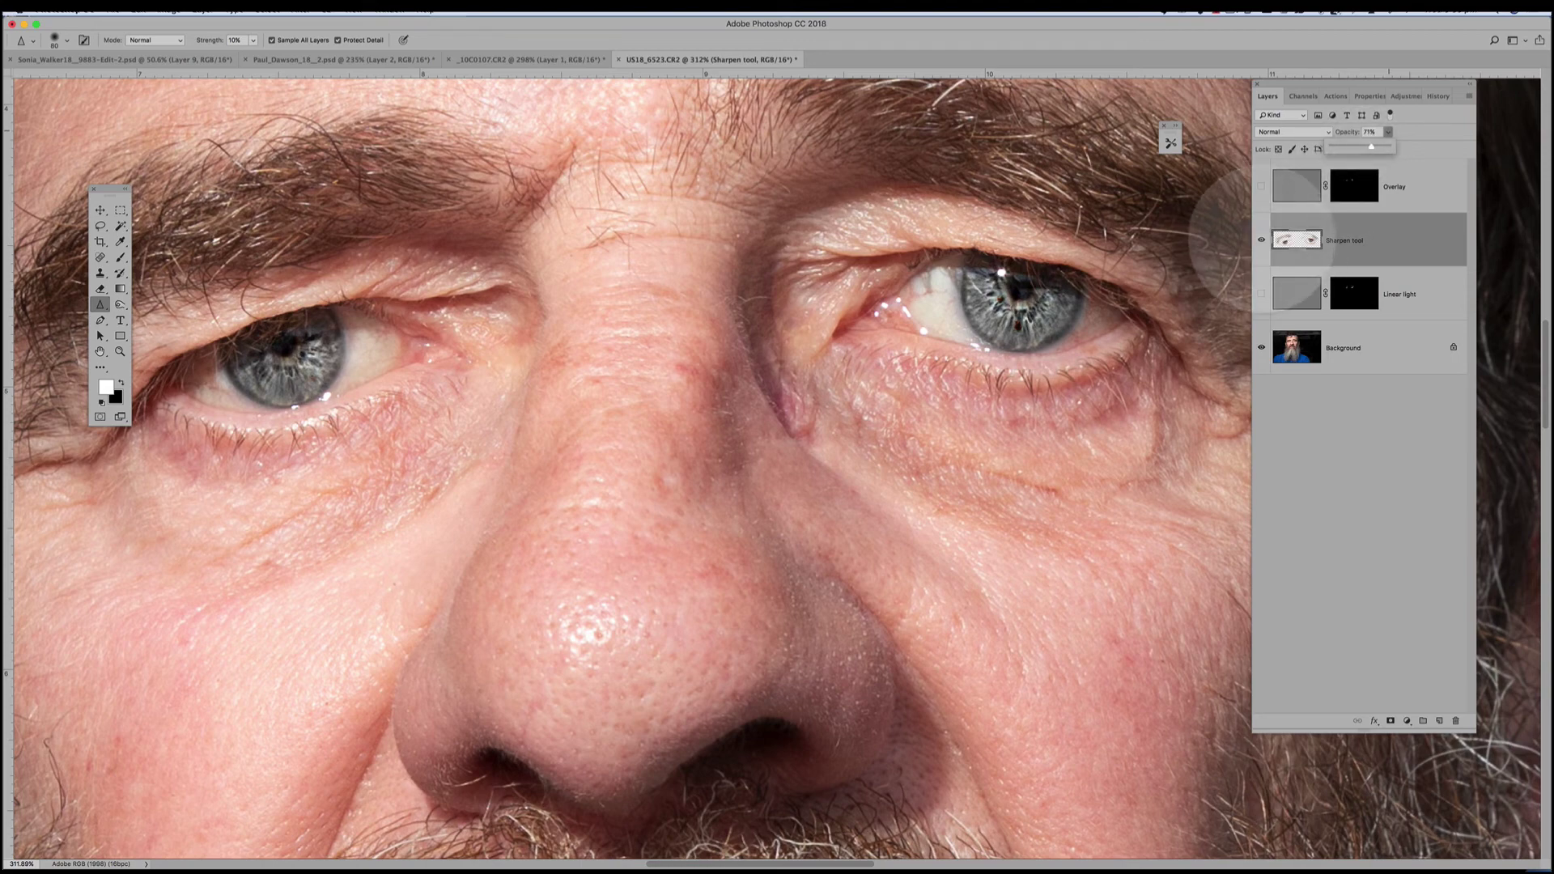
click(1261, 240)
click(1262, 240)
click(1262, 240)
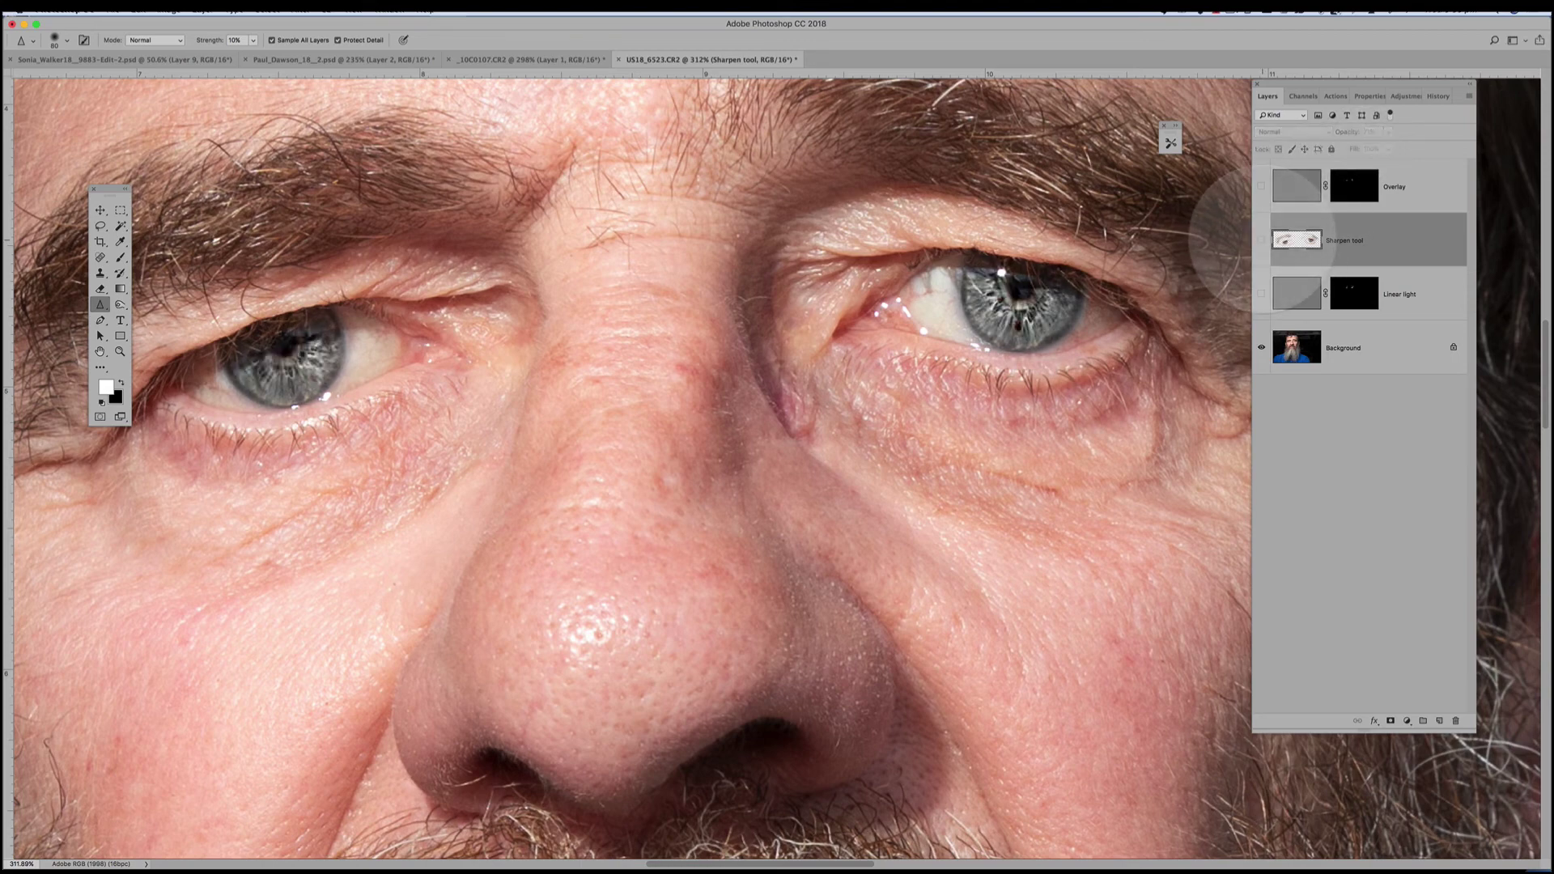
click(1261, 240)
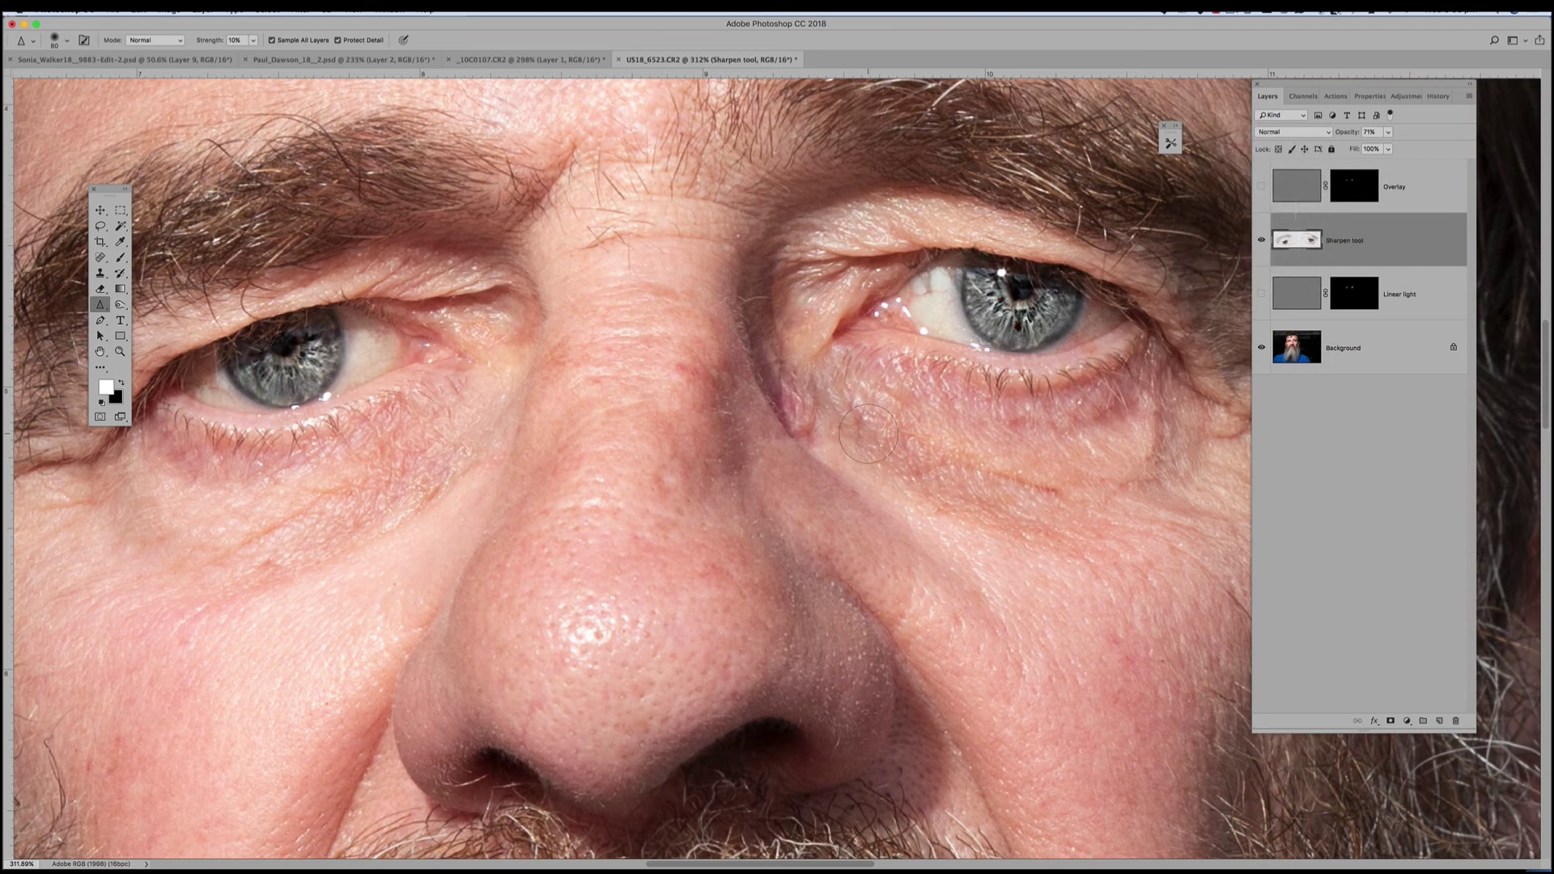
Compare the Linear light, Overlay and Sharpen tool layers one at a time against the unsharpened portrait, leaving all three hidden
click(1262, 239)
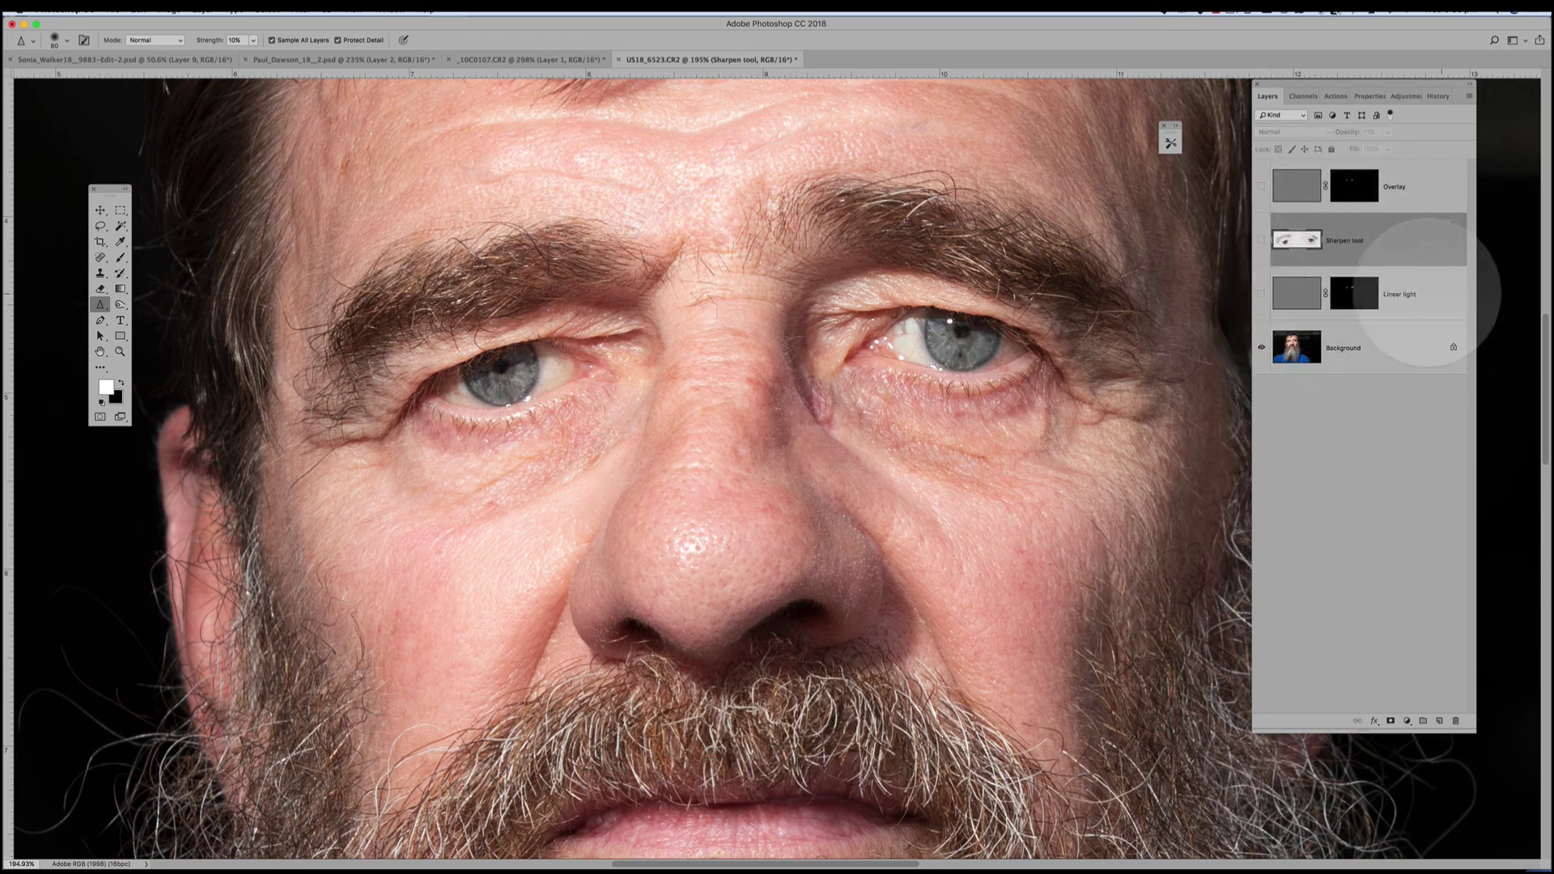
click(1261, 294)
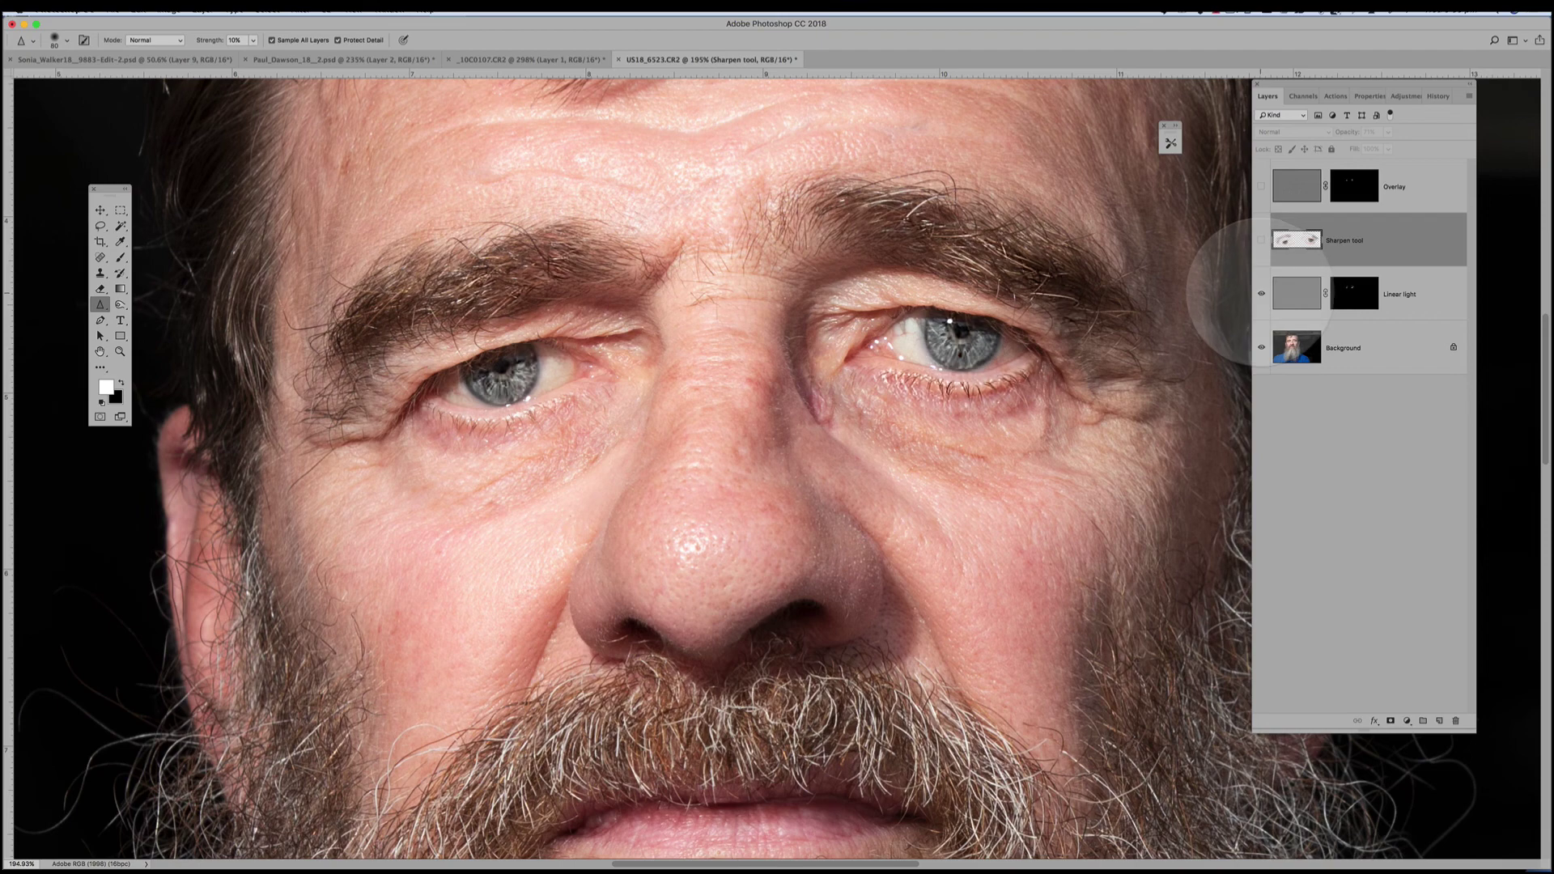
click(1262, 294)
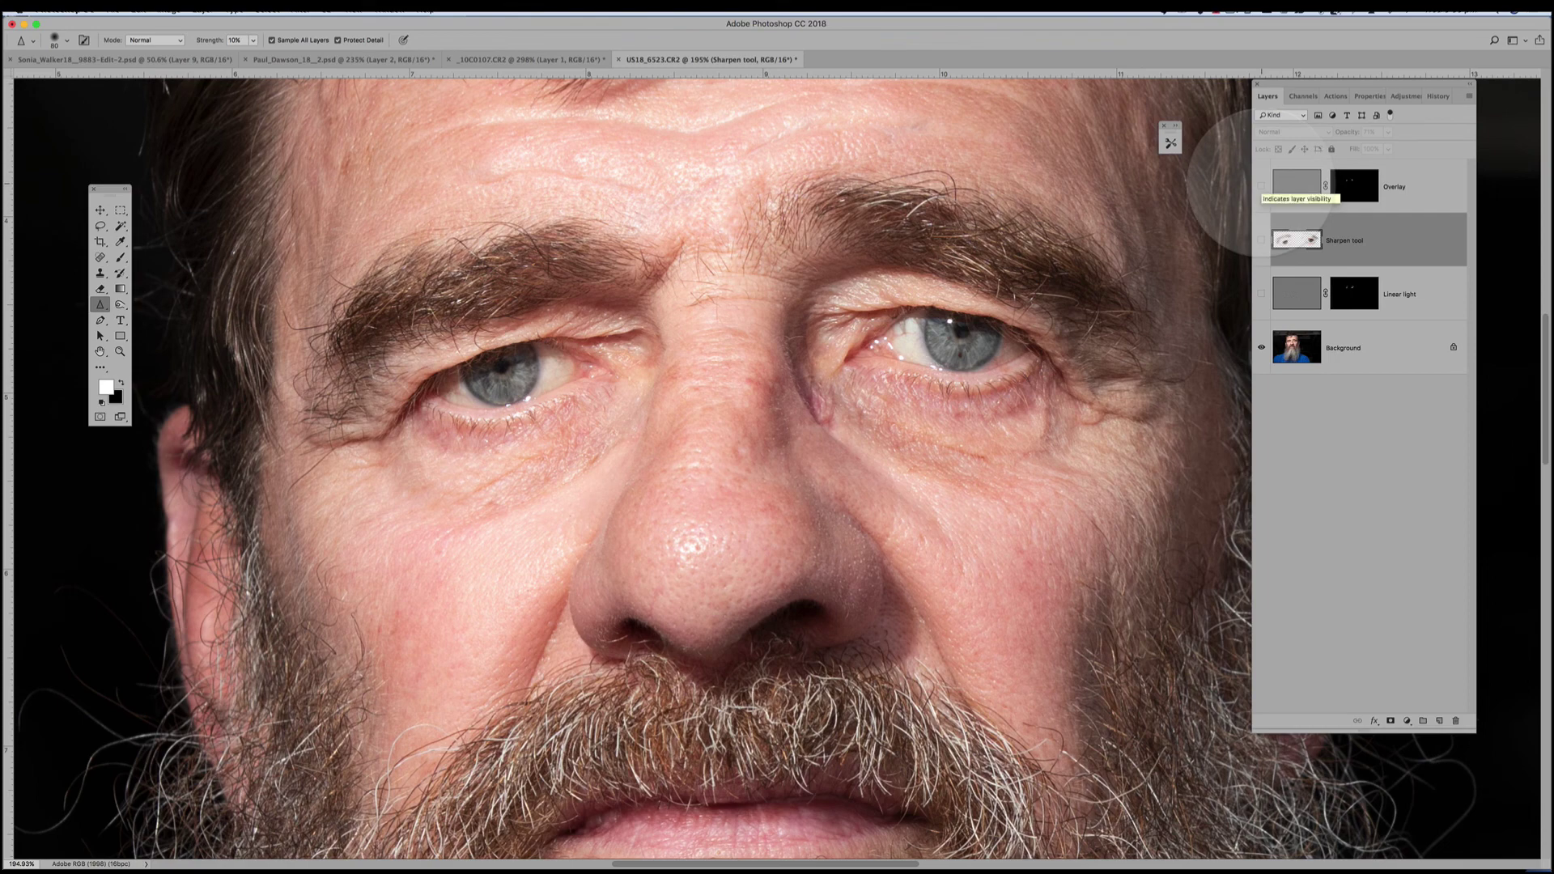
click(1262, 186)
click(1261, 186)
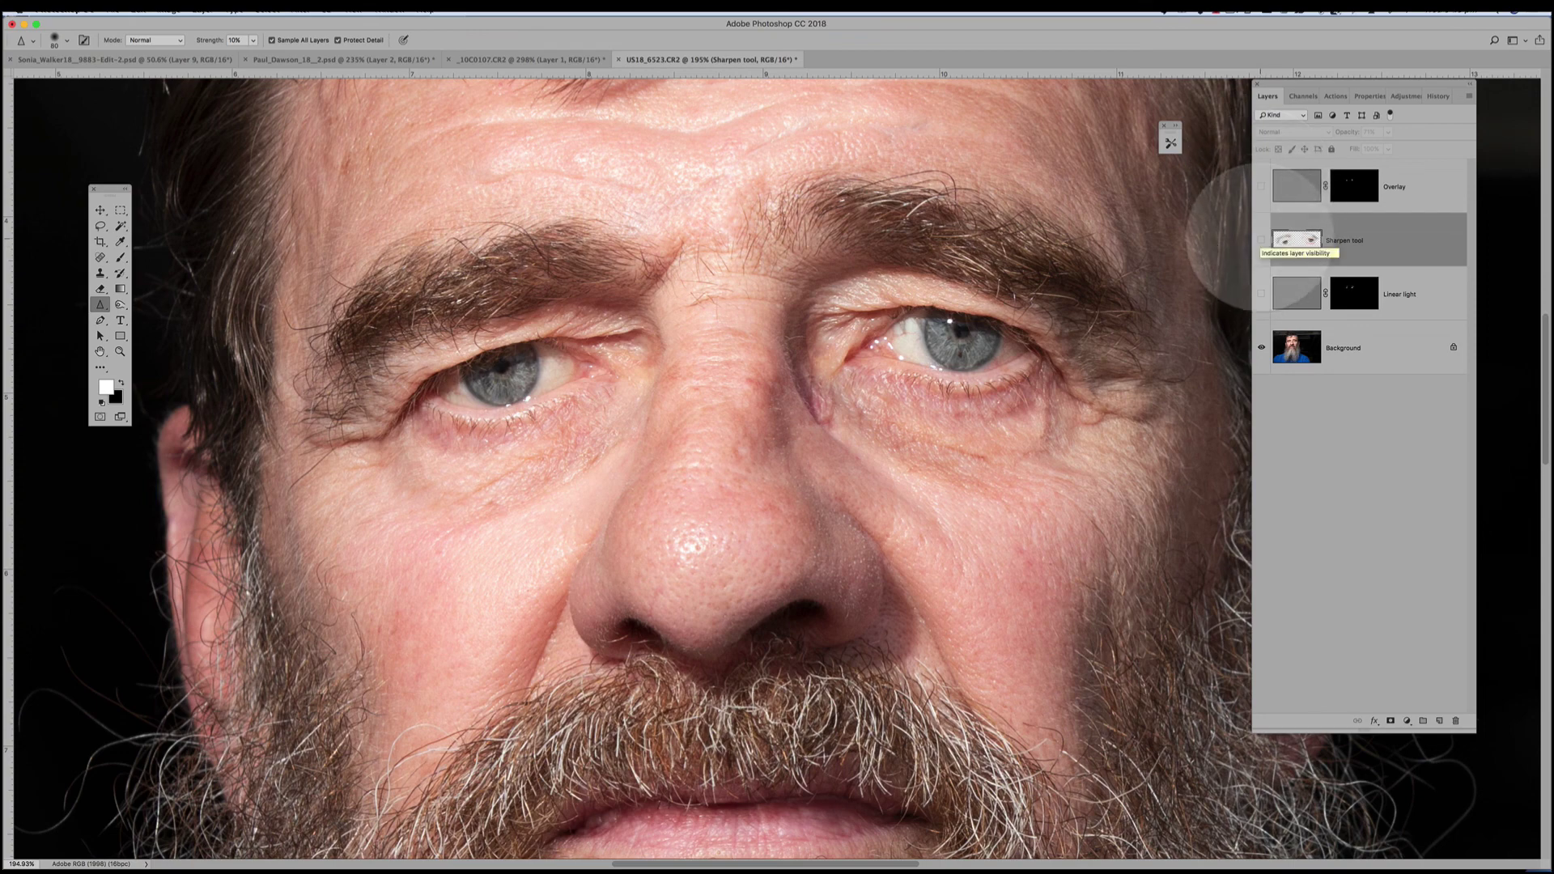
click(1261, 240)
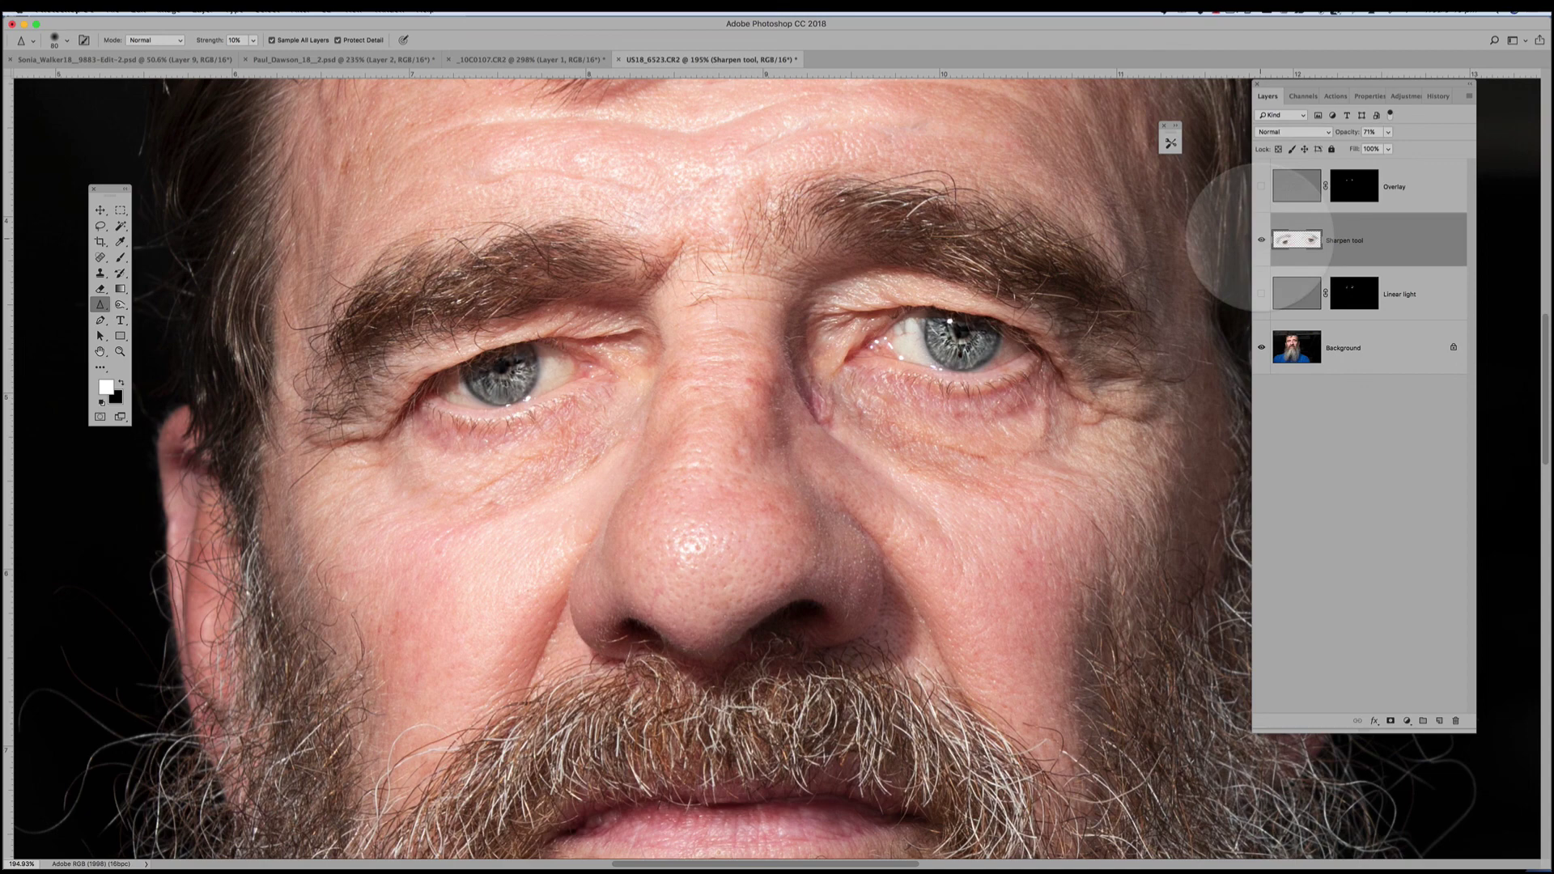
click(1261, 239)
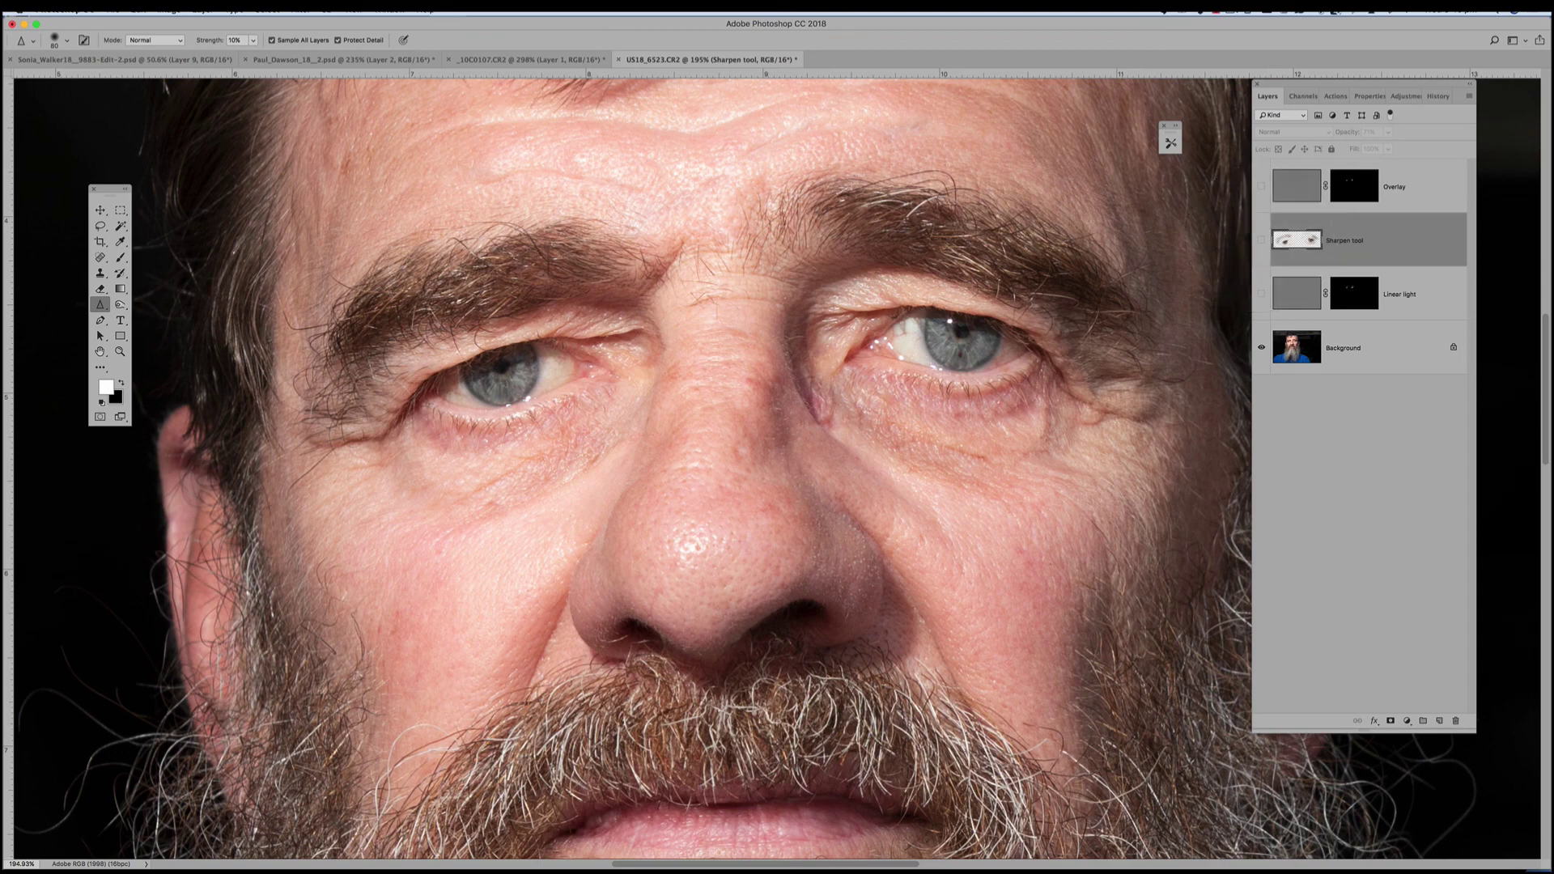
click(1231, 11)
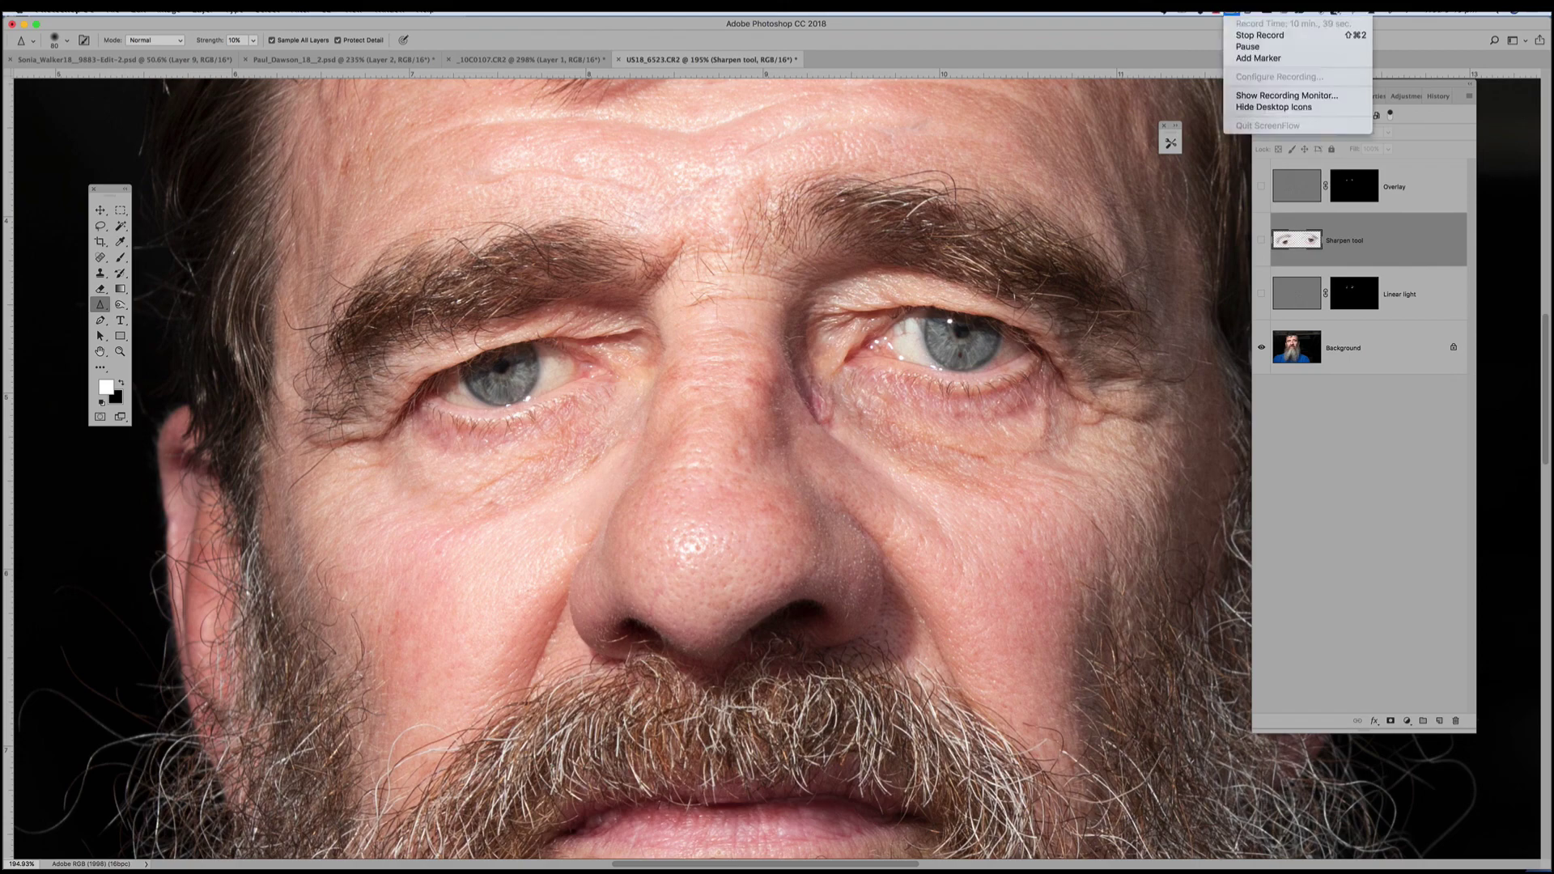